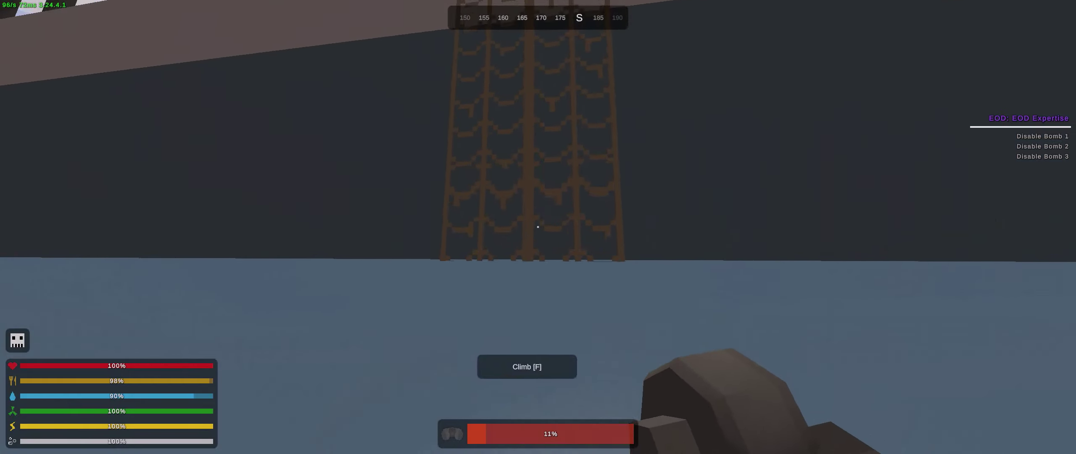
- Climb the ladder onto the ship deck and fire at the zombie beside the rocket
{"action": "key", "text": "f"}
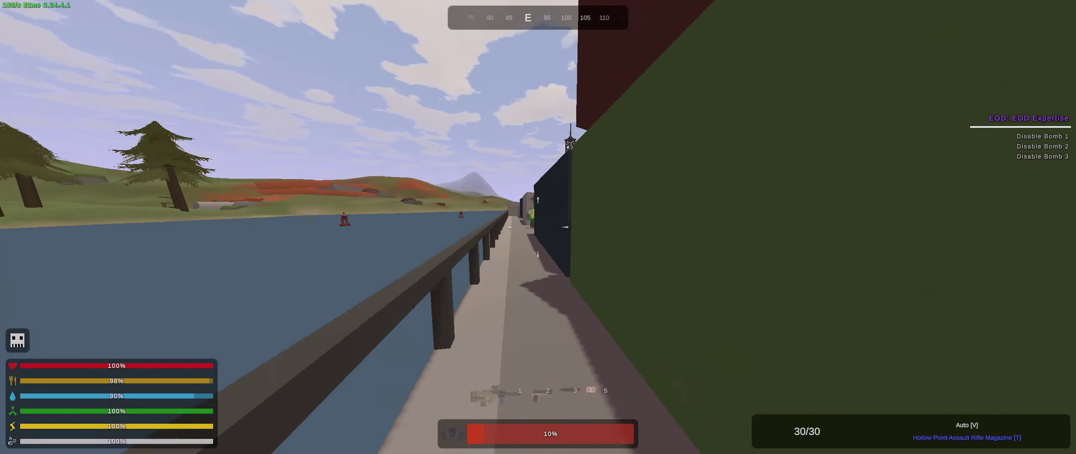
{"action": "left_click", "coordinate": [538, 228]}
- Scope in and shoot the zombie on the deck
{"action": "right_click", "coordinate": [537, 227]}
{"action": "left_click", "coordinate": [538, 228]}
{"action": "right_click", "coordinate": [537, 228]}
- Open and close the inventory to look over the nearby loot
{"action": "key", "text": "g"}
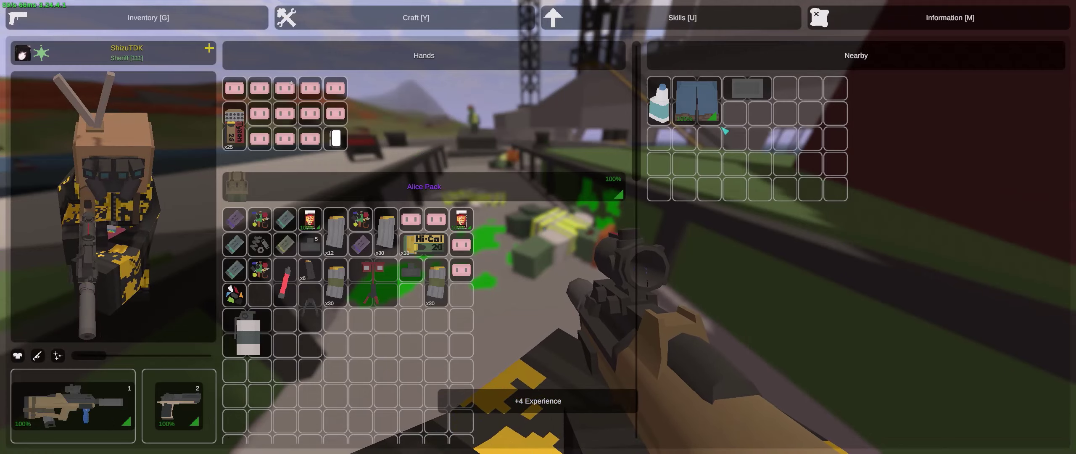
{"action": "key", "text": "g"}
{"action": "key", "text": "g"}
{"action": "key", "text": "g"}
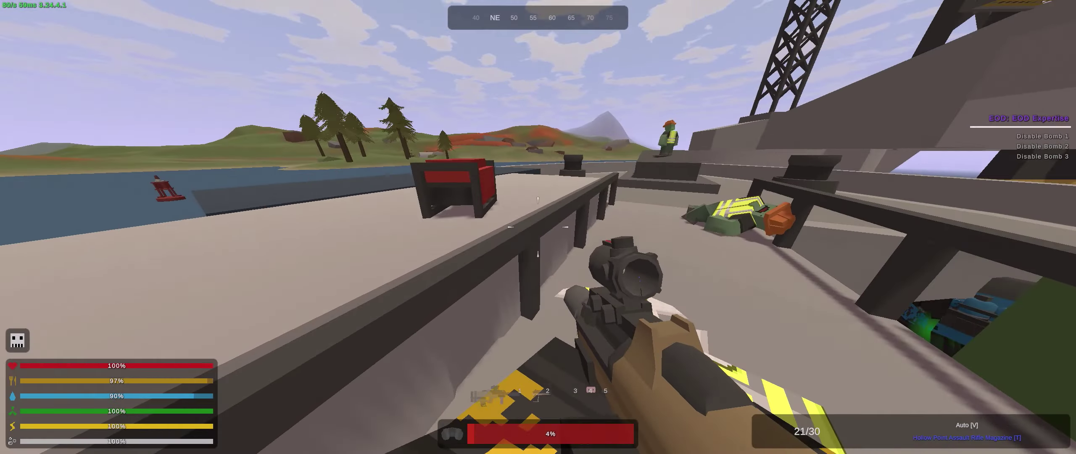
{"action": "key", "text": "g"}
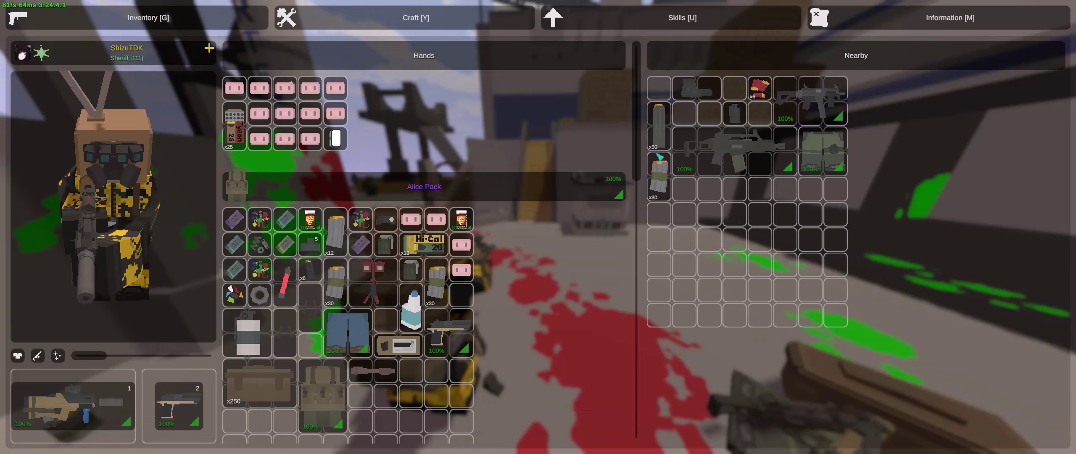
- Sort the nearby rifles and ammo into the Alice Pack at two loot spots
{"action": "key", "text": "g"}
{"action": "key", "text": "g"}
{"action": "scroll", "coordinate": [379, 252], "scroll_direction": "down", "scroll_amount": 5}
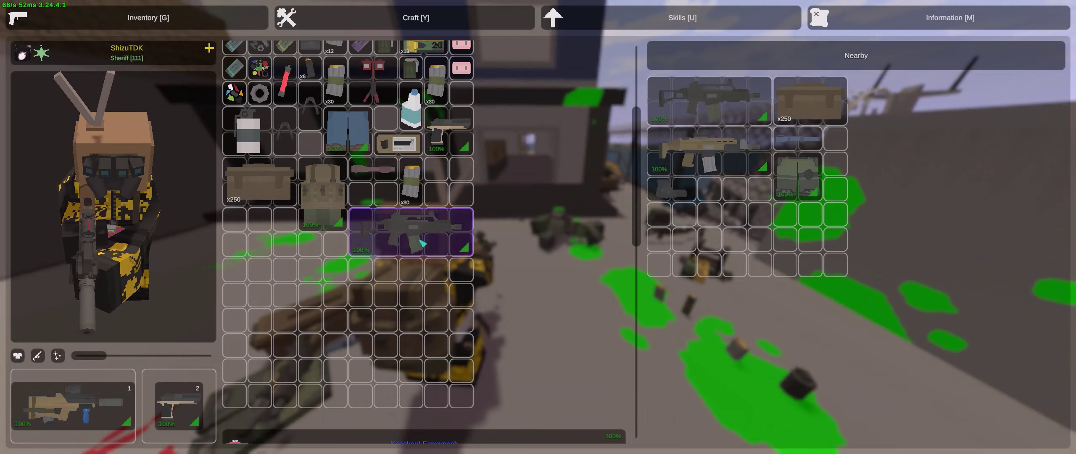
{"action": "key", "text": "g"}
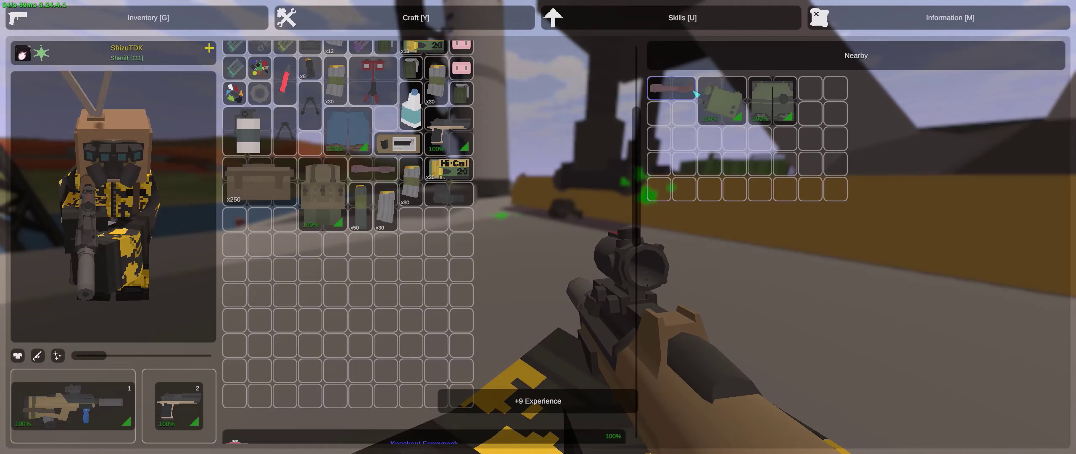
{"action": "key", "text": "g"}
{"action": "key", "text": "g"}
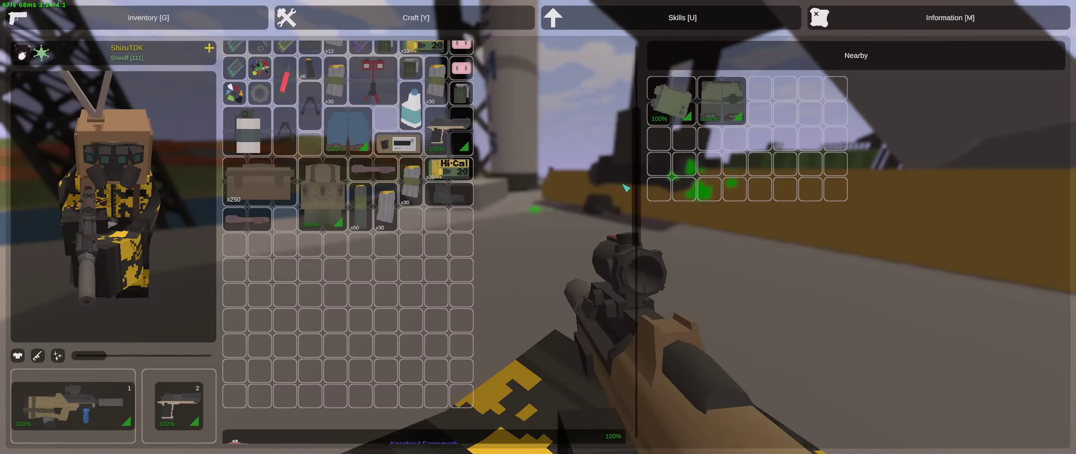
{"action": "key", "text": "g"}
{"action": "key", "text": "h"}
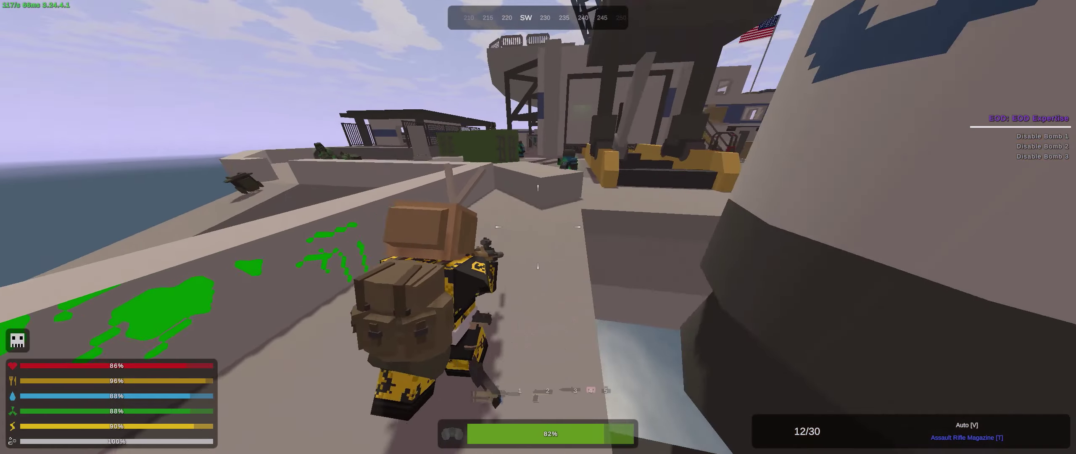
- Check the nearby loot, then shoot the zombie ahead and advance
{"action": "key", "text": "g"}
{"action": "key", "text": "g"}
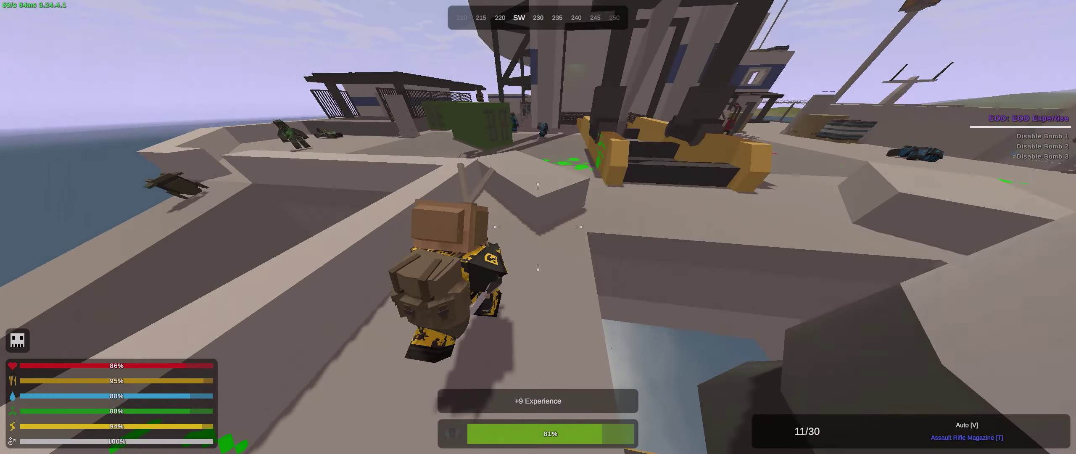
{"action": "key", "text": "g"}
{"action": "key", "text": "g"}
{"action": "left_click", "coordinate": [538, 227]}
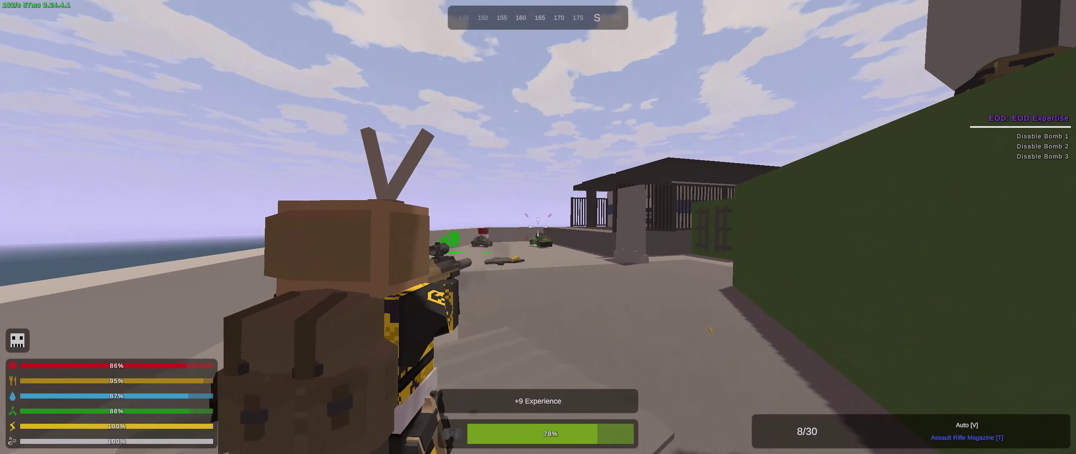
{"action": "key", "text": "w"}
{"action": "key", "text": "w"}
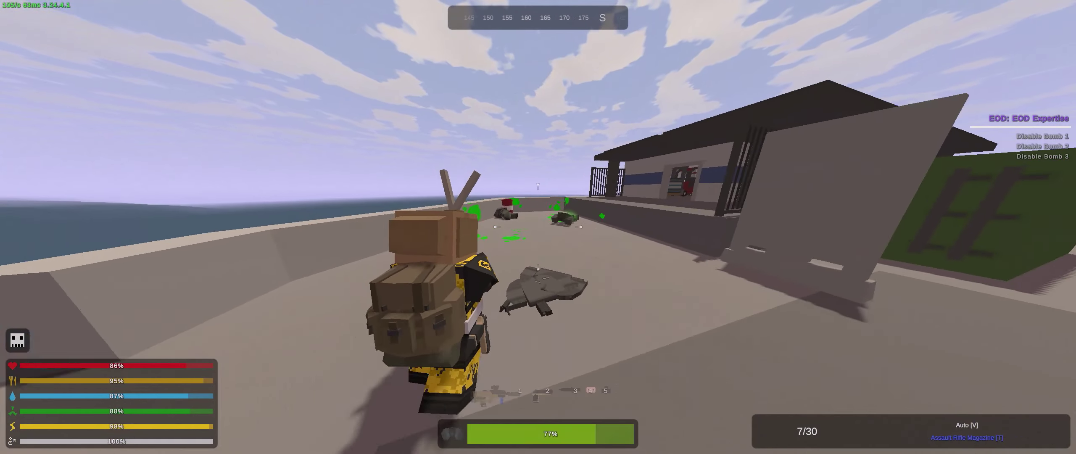
- Kill the zombies at the gatehouse and gate, loot their drops, and reload
{"action": "left_click", "coordinate": [538, 227]}
{"action": "key", "text": "g"}
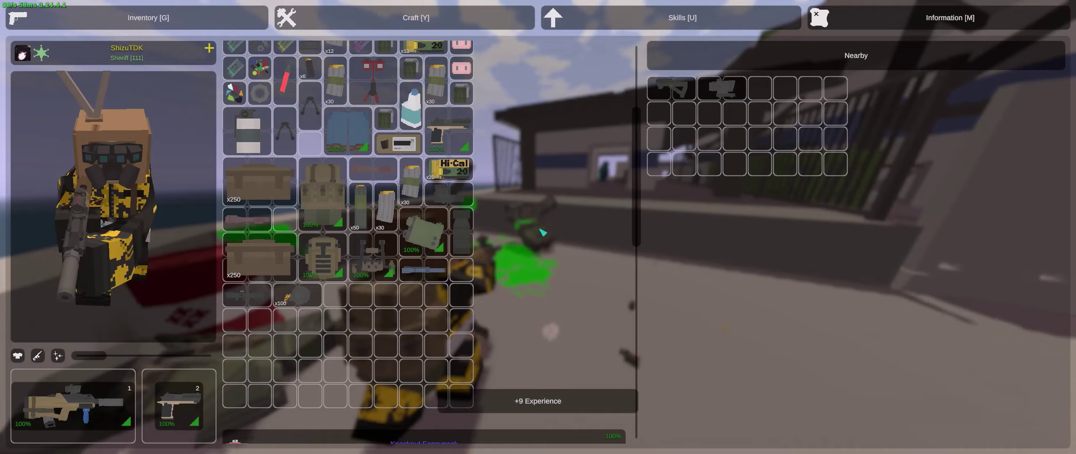
{"action": "key", "text": "g"}
{"action": "left_click", "coordinate": [538, 227]}
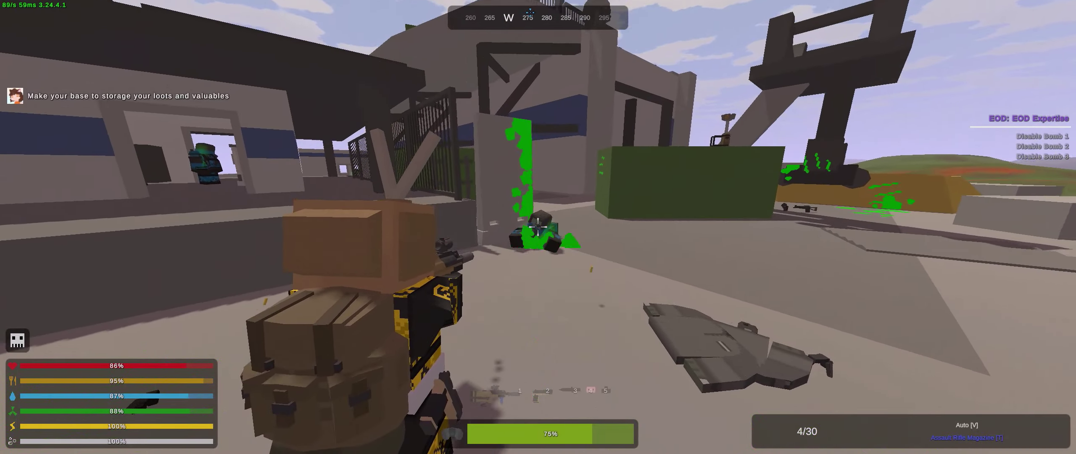
{"action": "key", "text": "g"}
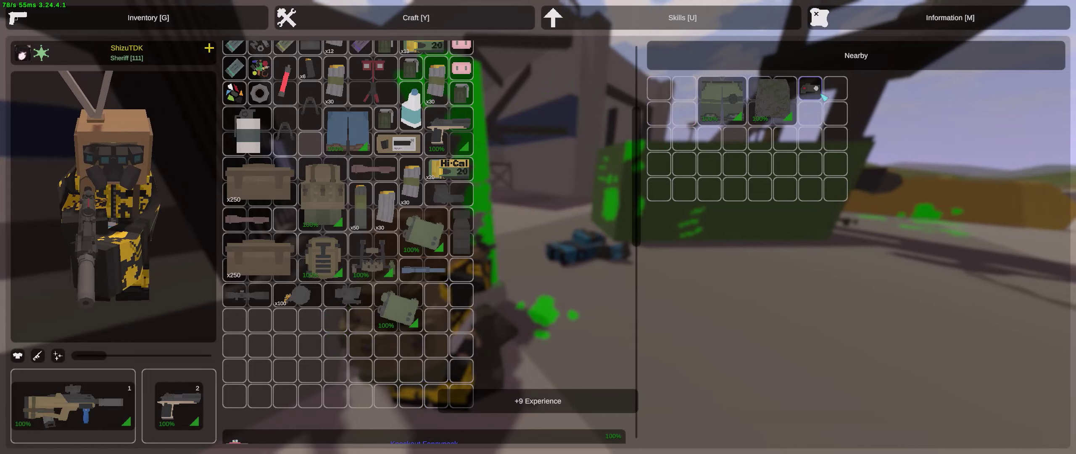
{"action": "key", "text": "g"}
{"action": "key", "text": "r"}
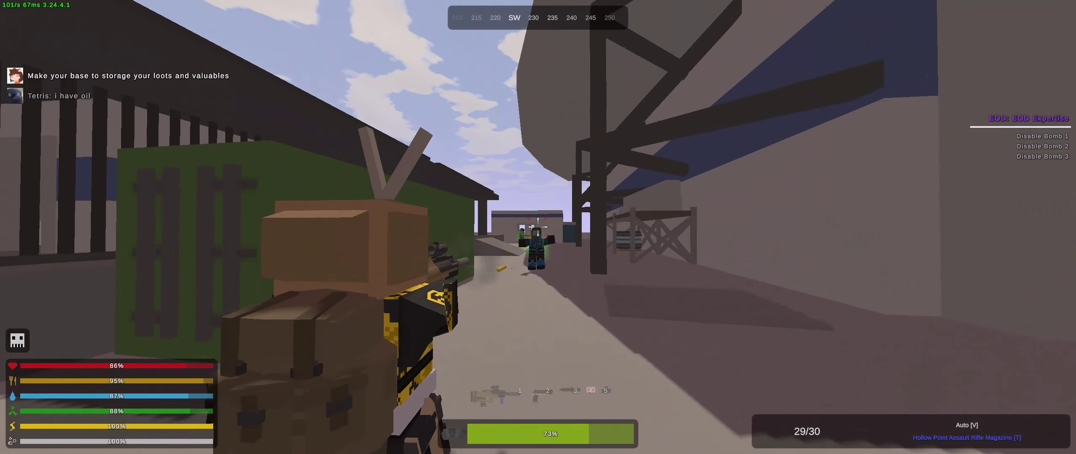
- Shoot the zombies down the street and loot their bodies
{"action": "left_click", "coordinate": [538, 268]}
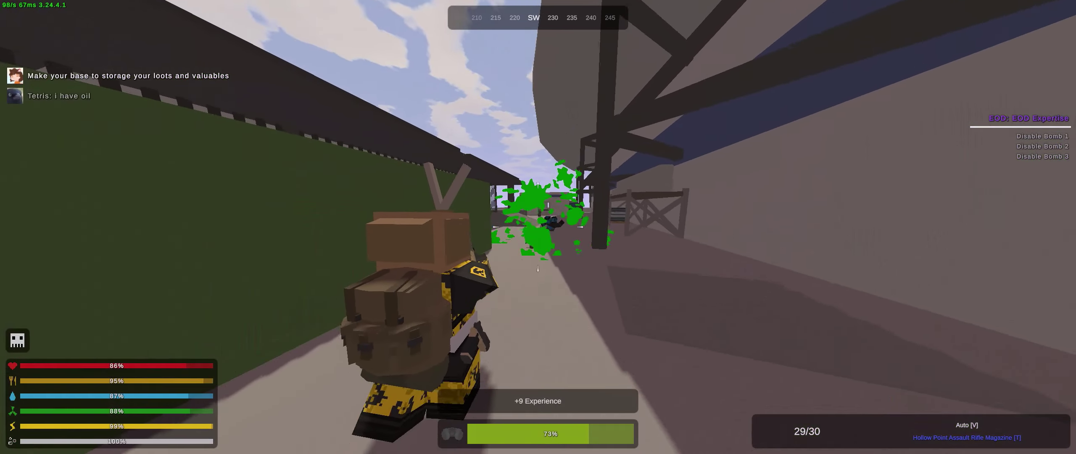
{"action": "key", "text": "g"}
{"action": "key", "text": "g"}
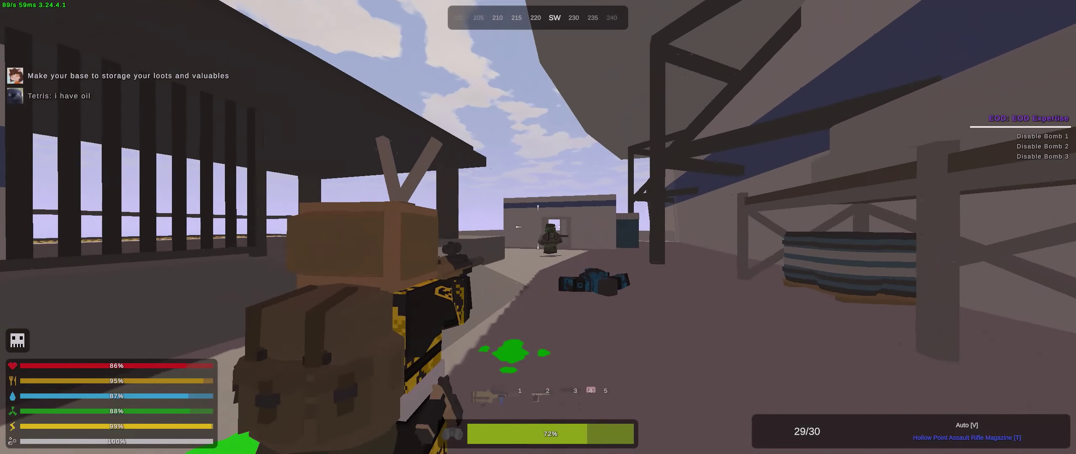
{"action": "left_click", "coordinate": [538, 227]}
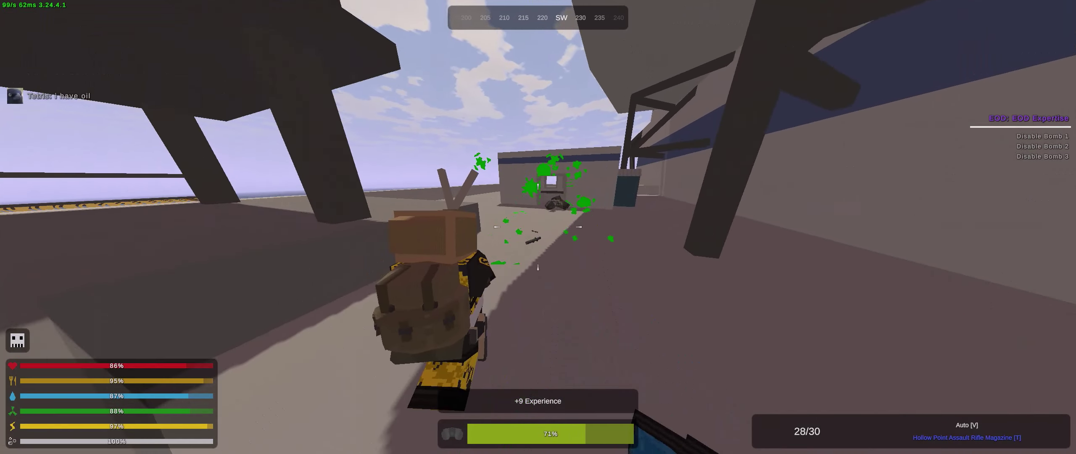
{"action": "key", "text": "g"}
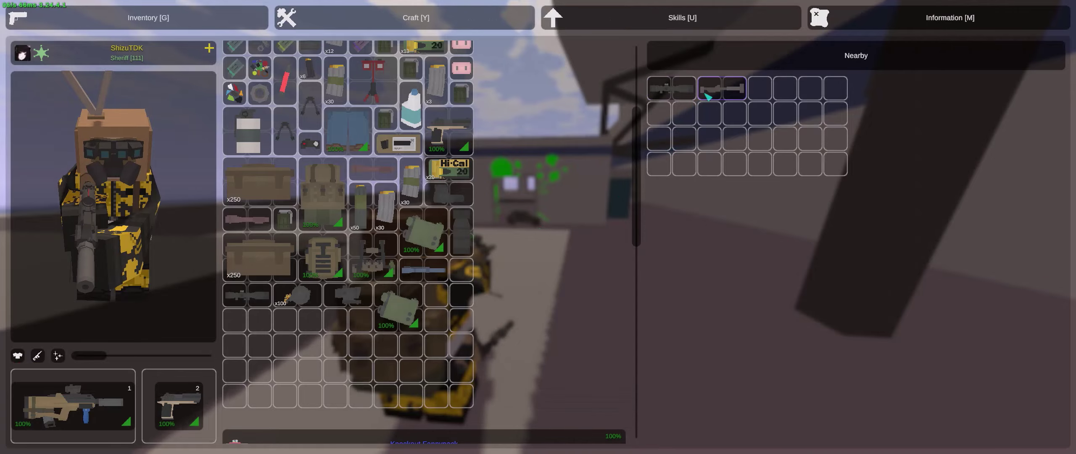
{"action": "key", "text": "g"}
- Kill the zombie at the building entrance and take its rifle and canister
{"action": "left_click", "coordinate": [538, 226]}
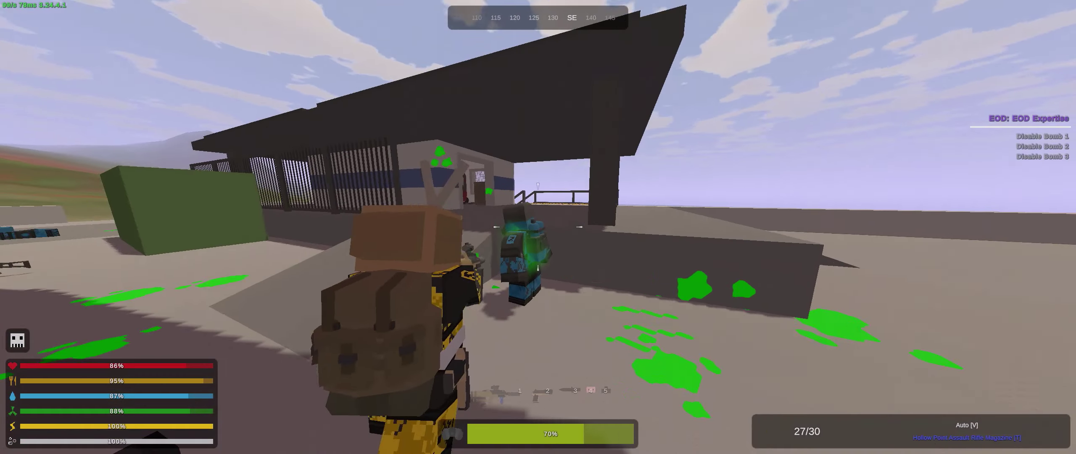
{"action": "left_click", "coordinate": [539, 228]}
{"action": "key", "text": "g"}
{"action": "left_click", "coordinate": [684, 151], "text": "ctrl"}
{"action": "left_click", "coordinate": [723, 101], "text": "ctrl"}
{"action": "key", "text": "g"}
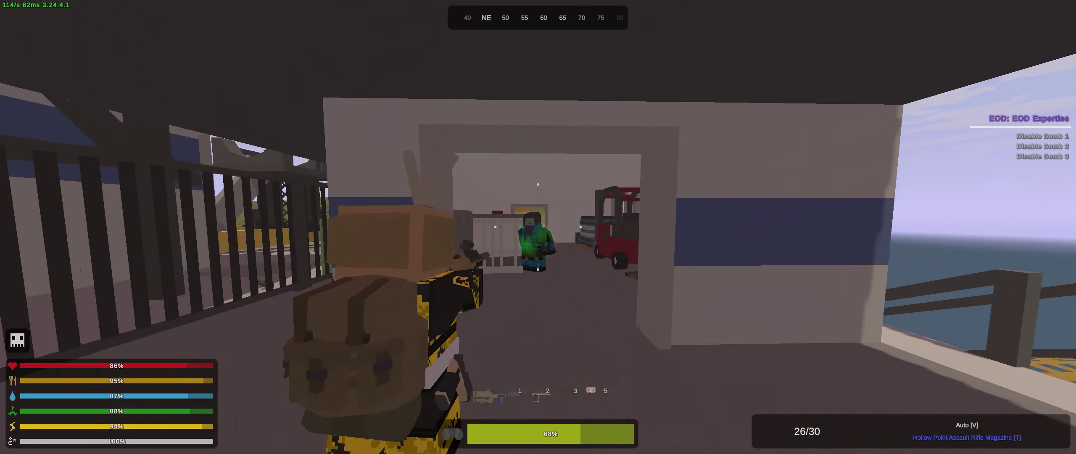
- Shoot the corridor zombie and check the loot inside the garage
{"action": "left_click", "coordinate": [538, 227]}
{"action": "key", "text": "w"}
{"action": "key", "text": "g"}
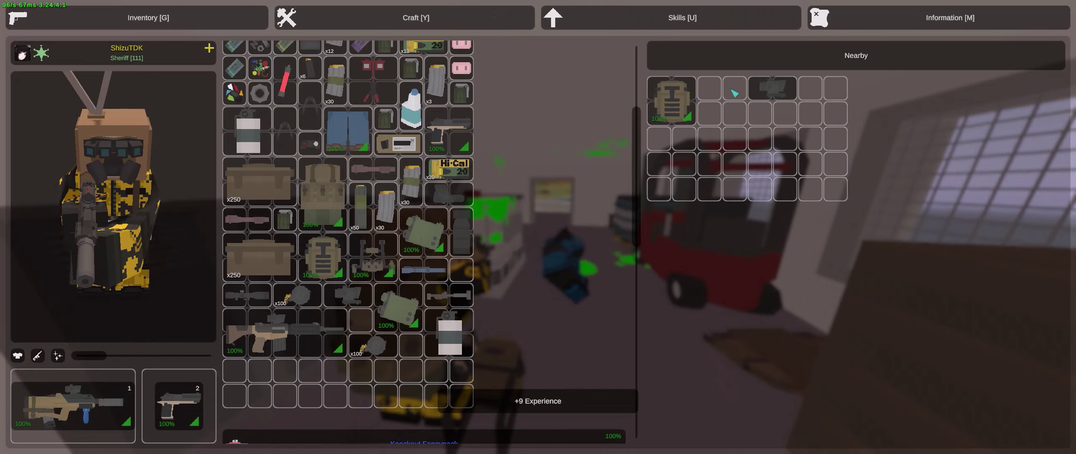
{"action": "key", "text": "g"}
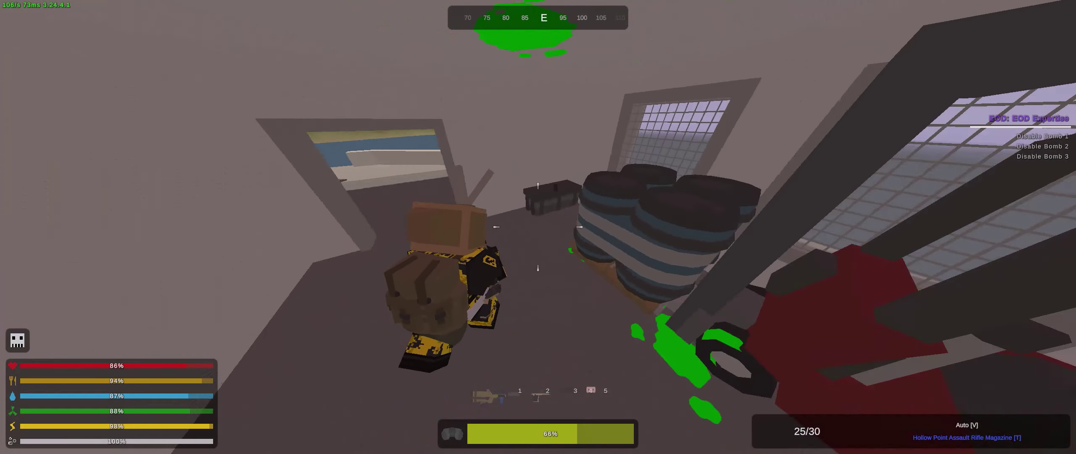
{"action": "key", "text": "g"}
{"action": "key", "text": "g"}
- Run outside under the launch structure and climb onto the platform
{"action": "key", "text": "w"}
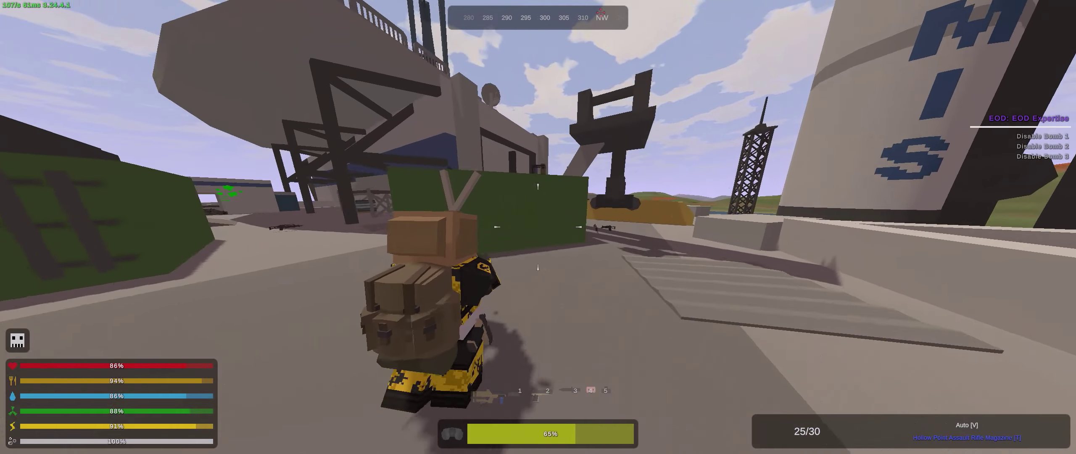
{"action": "key", "text": "w"}
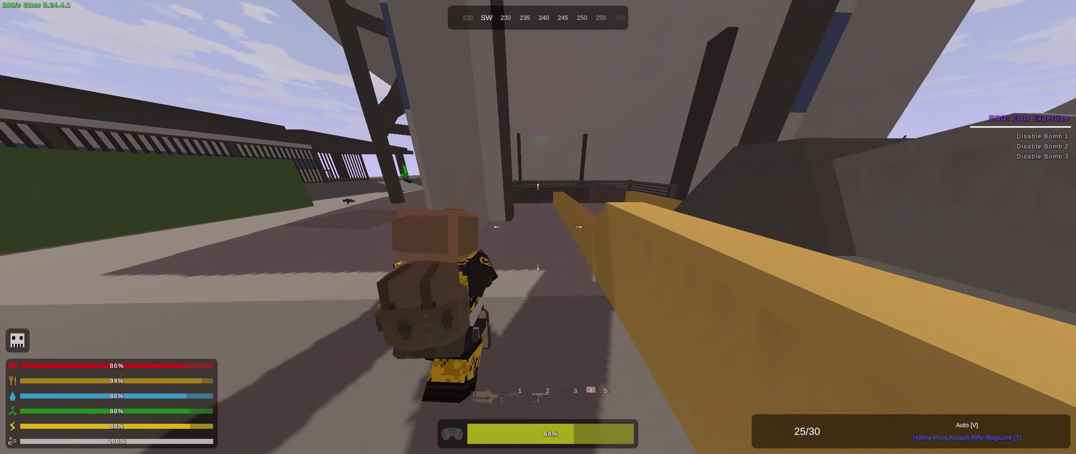
{"action": "key", "text": "w"}
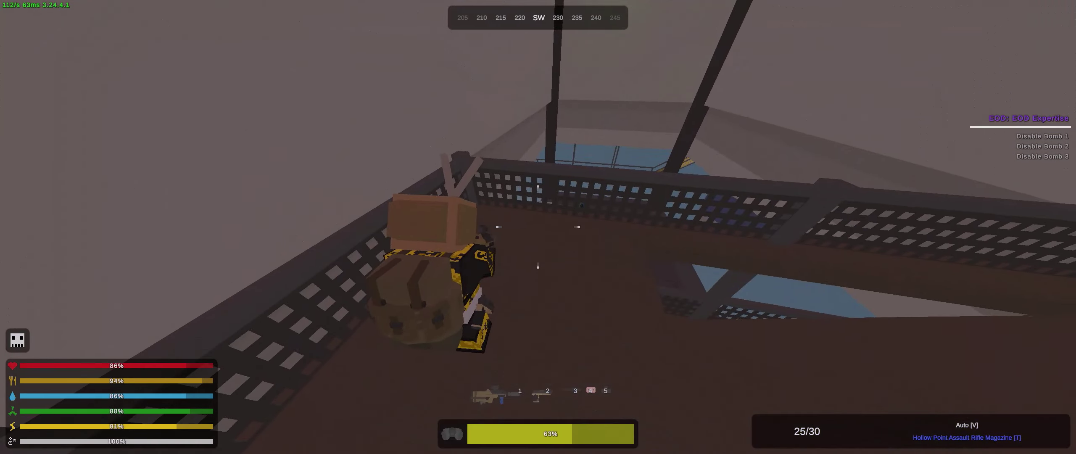
- Cross the platform, drop to the lower deck, and check the inventory
{"action": "key", "text": "w"}
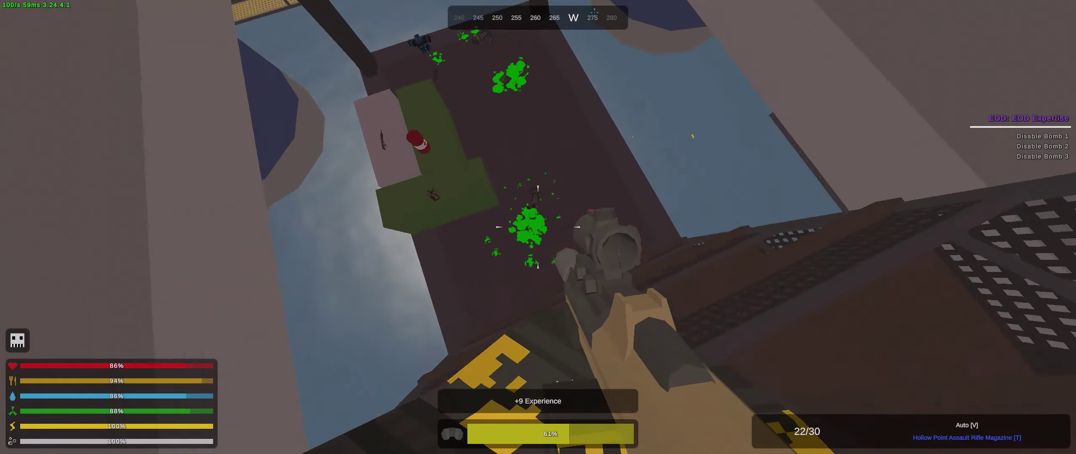
{"action": "key", "text": "w"}
{"action": "key", "text": "g"}
{"action": "key", "text": "g"}
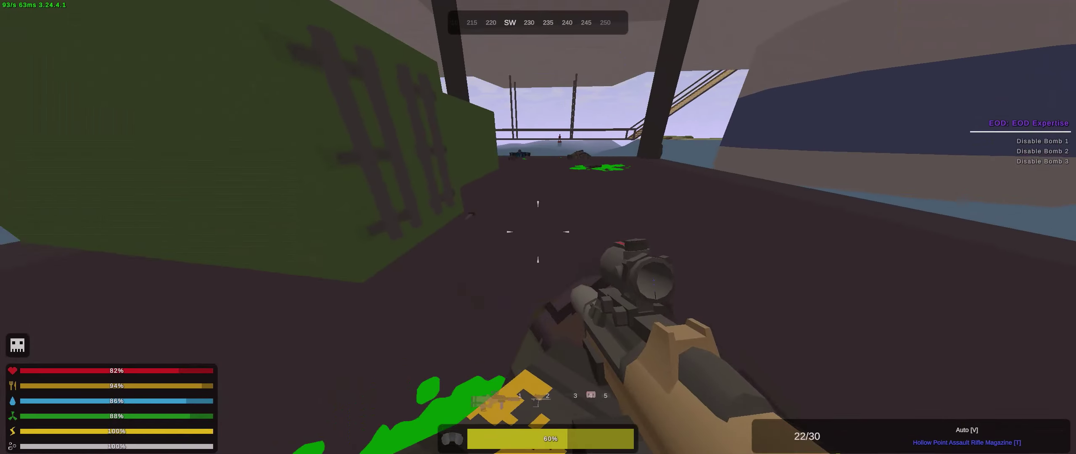
{"action": "key", "text": "w"}
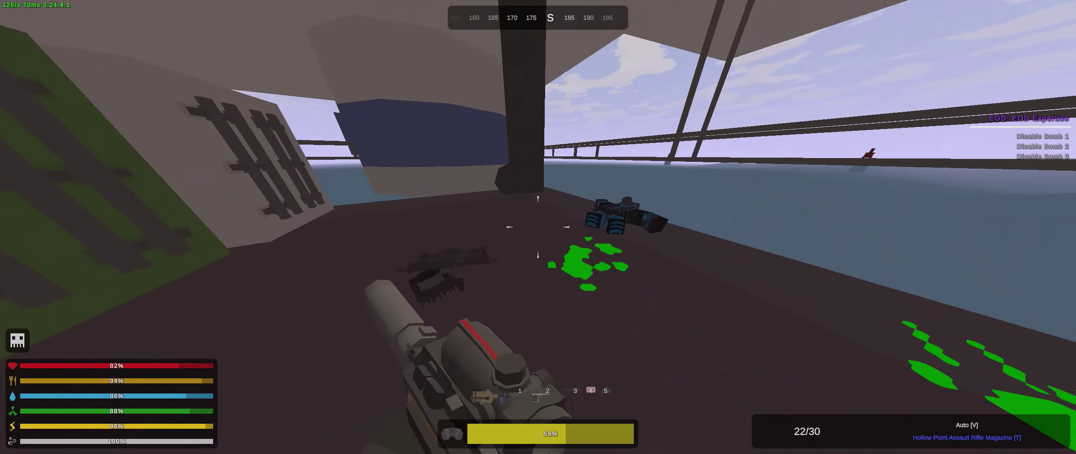
{"action": "key", "text": "g"}
{"action": "key", "text": "g"}
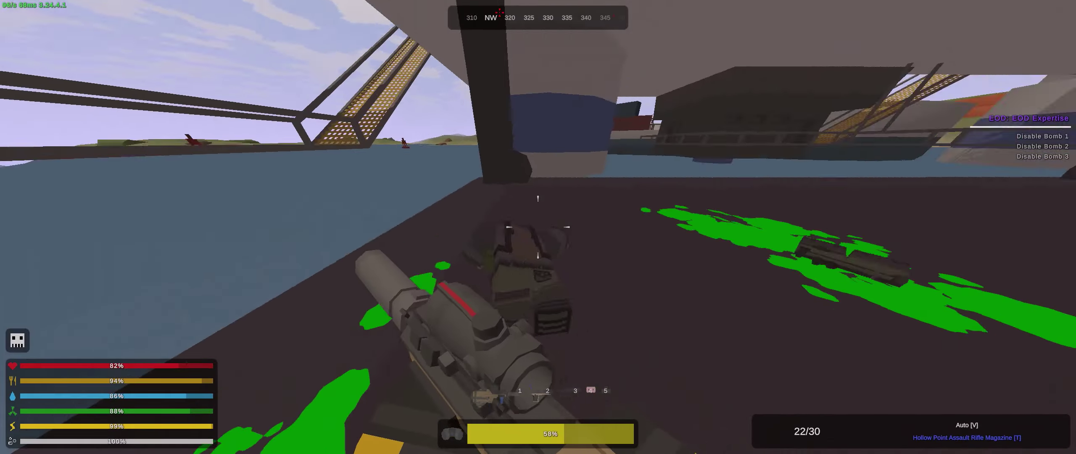
{"action": "key", "text": "g"}
{"action": "key", "text": "g"}
- Scope in and shoot the zombie under the structure
{"action": "right_click", "coordinate": [538, 227]}
{"action": "left_click", "coordinate": [538, 227]}
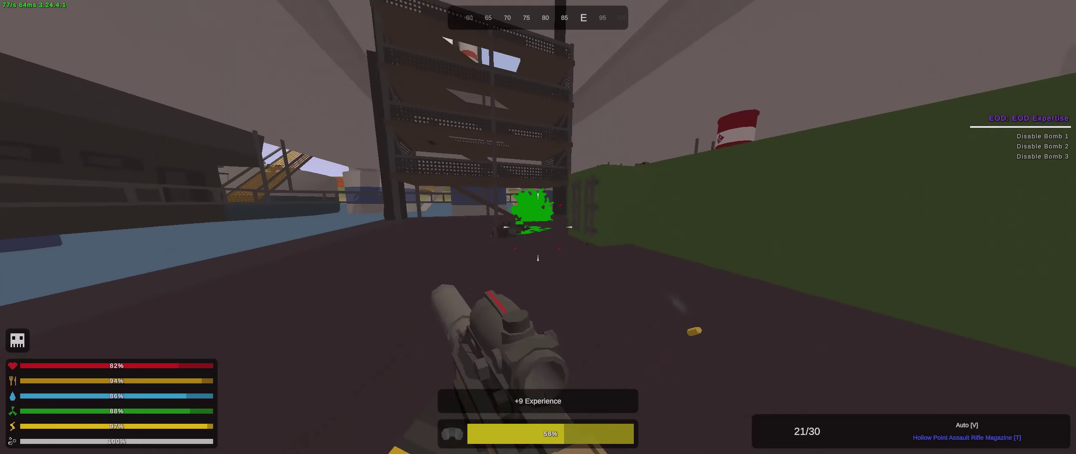
{"action": "key", "text": "w"}
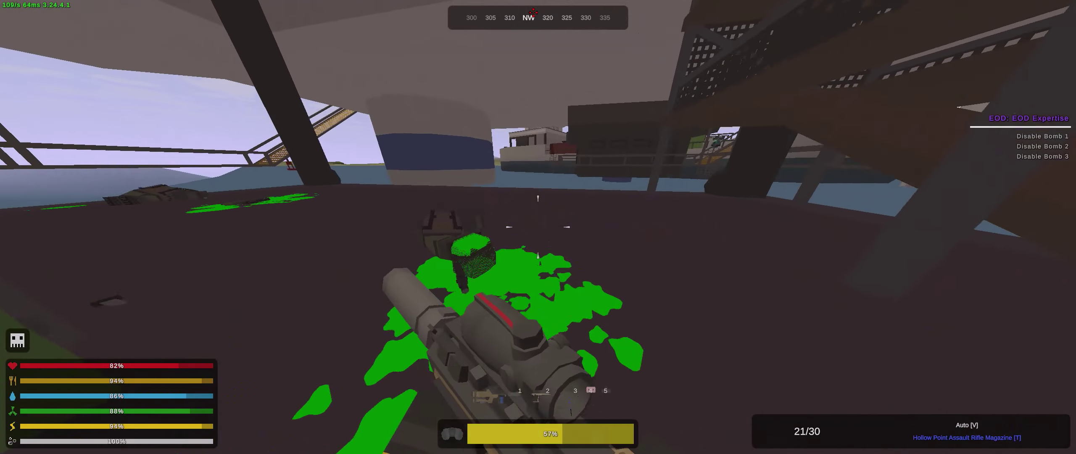
{"action": "key", "text": "g"}
{"action": "key", "text": "g"}
- Walk through the metal structure and out onto the open rooftop
{"action": "key", "text": "w"}
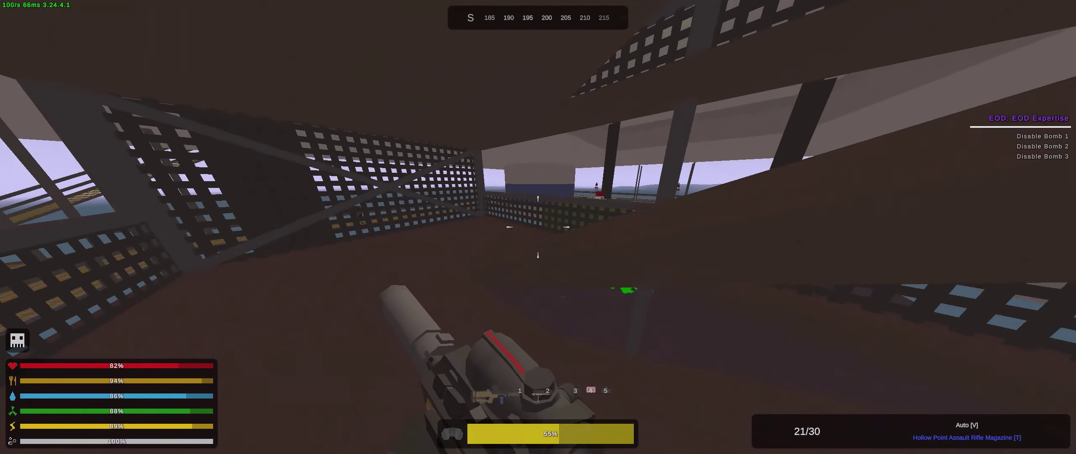
{"action": "key", "text": "w"}
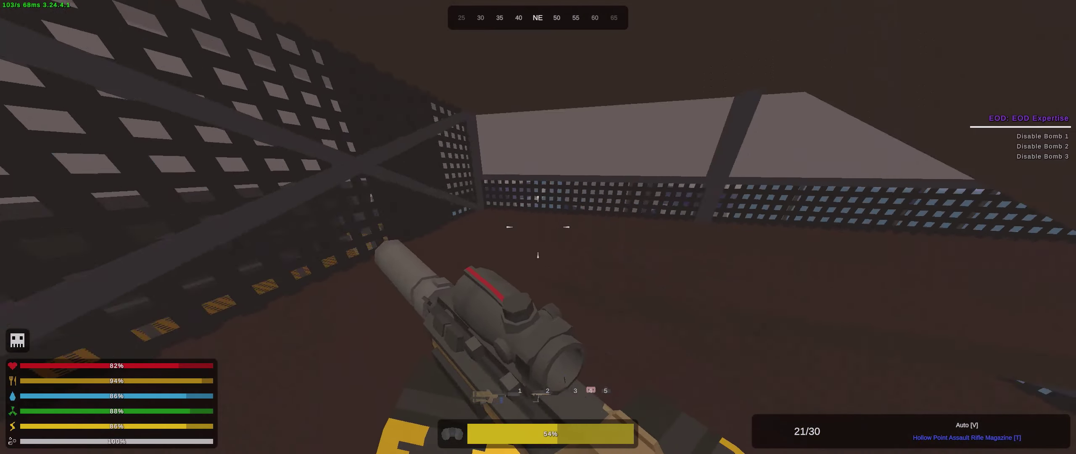
{"action": "key", "text": "w"}
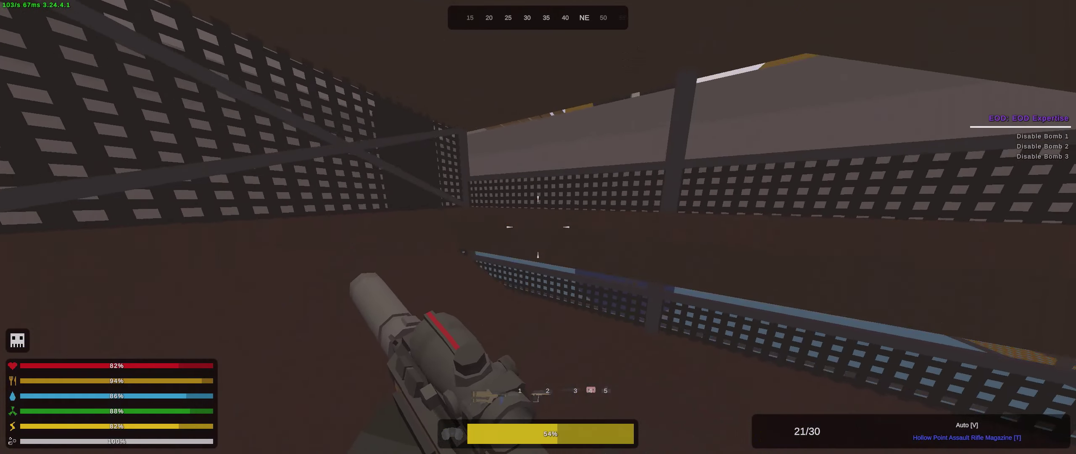
{"action": "key", "text": "w"}
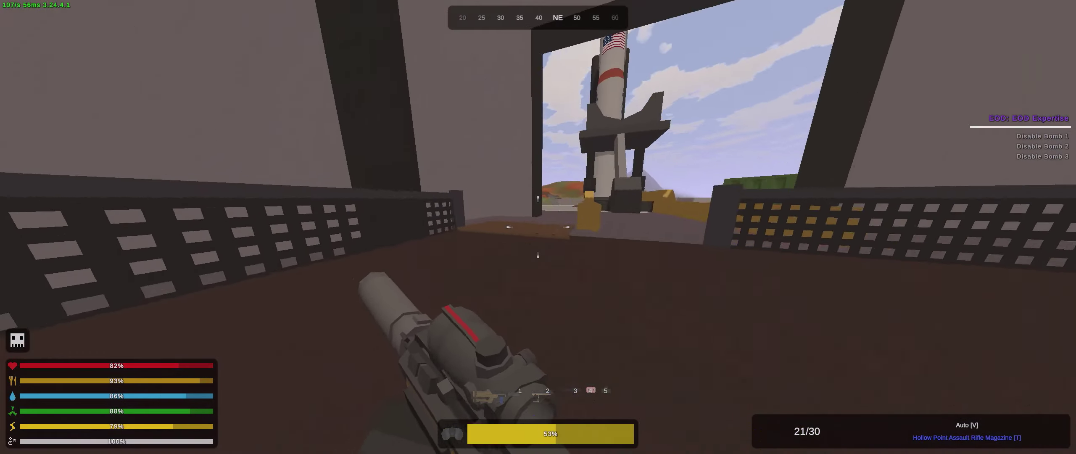
{"action": "key", "text": "w"}
{"action": "key", "text": "w"}
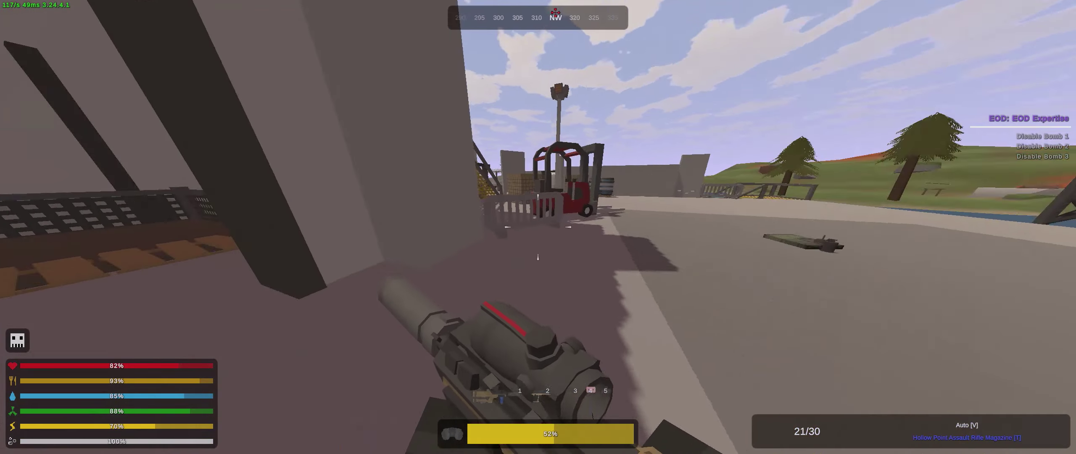
{"action": "key", "text": "w"}
{"action": "key", "text": "w"}
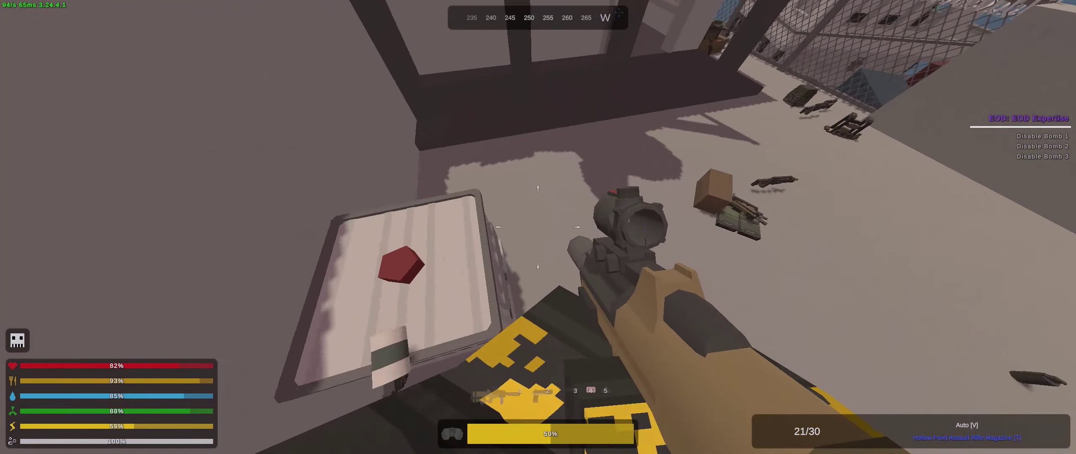
- Shoot the first zombie by the building and view its nearby loot
{"action": "key", "text": "g"}
{"action": "key", "text": "g"}
{"action": "key", "text": "g"}
{"action": "key", "text": "g"}
{"action": "key", "text": "g"}
{"action": "key", "text": "g"}
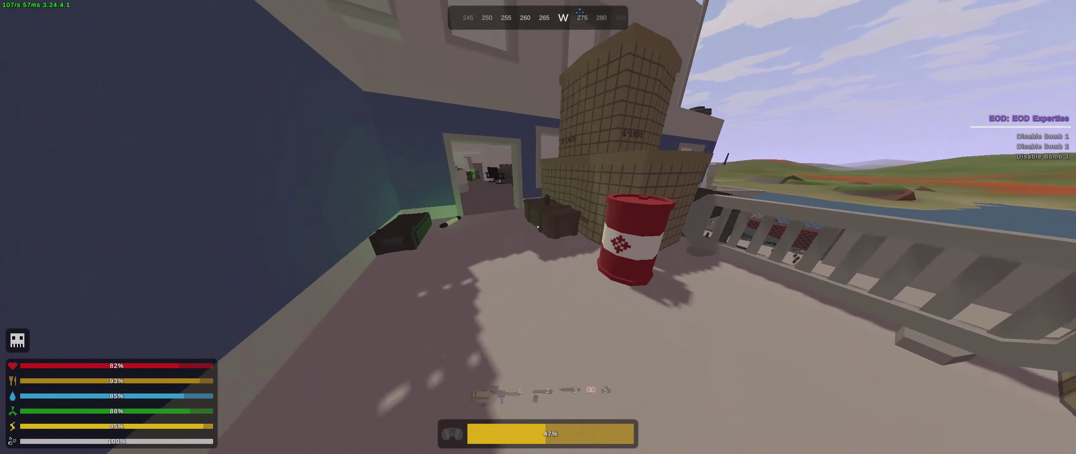
{"action": "key", "text": "g"}
{"action": "key", "text": "g"}
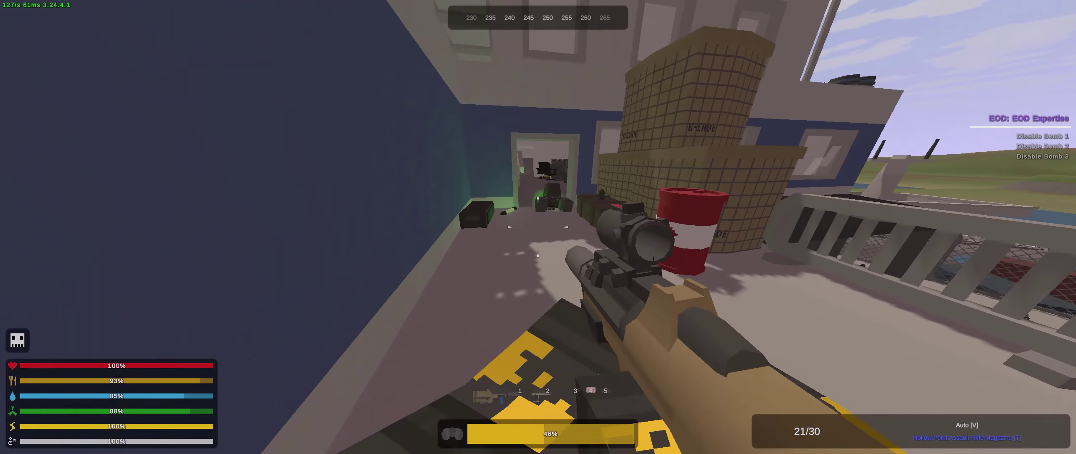
{"action": "right_click", "coordinate": [538, 227]}
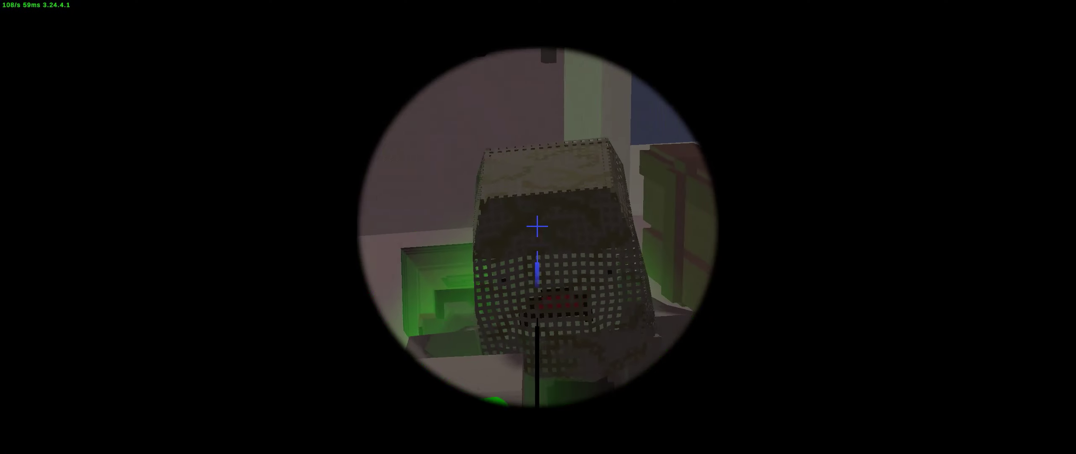
{"action": "left_click", "coordinate": [537, 227]}
{"action": "key", "text": "g"}
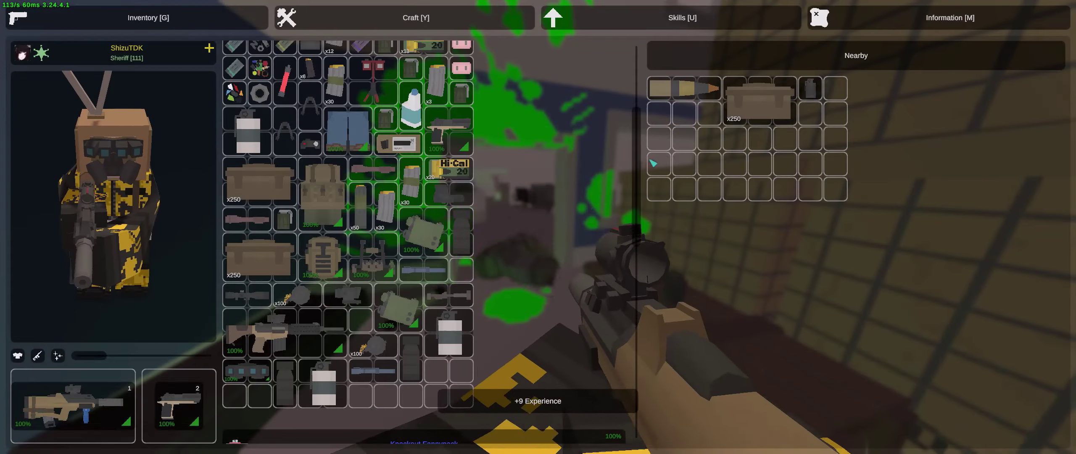
{"action": "key", "text": "g"}
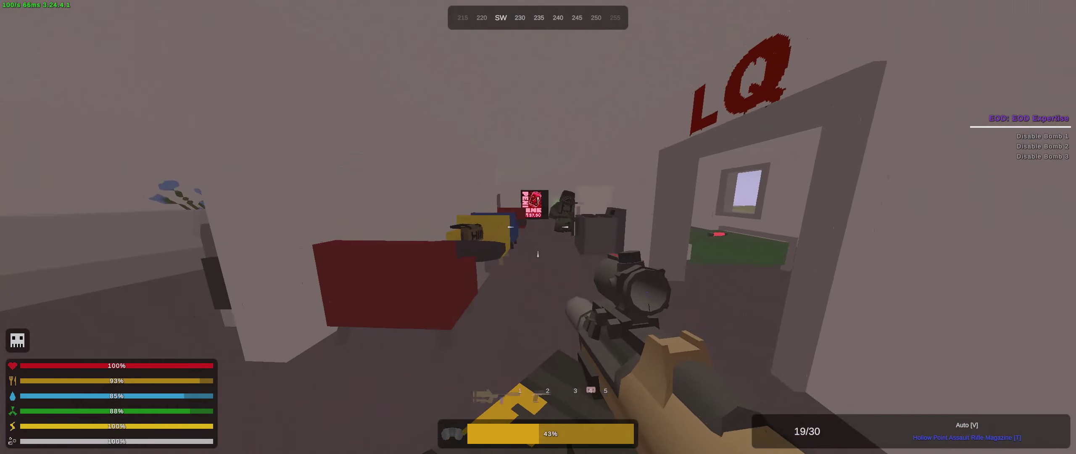
- Scope in and kill two more zombies, checking the inventory after each
{"action": "right_click", "coordinate": [538, 227]}
{"action": "left_click", "coordinate": [538, 227]}
{"action": "right_click", "coordinate": [538, 227]}
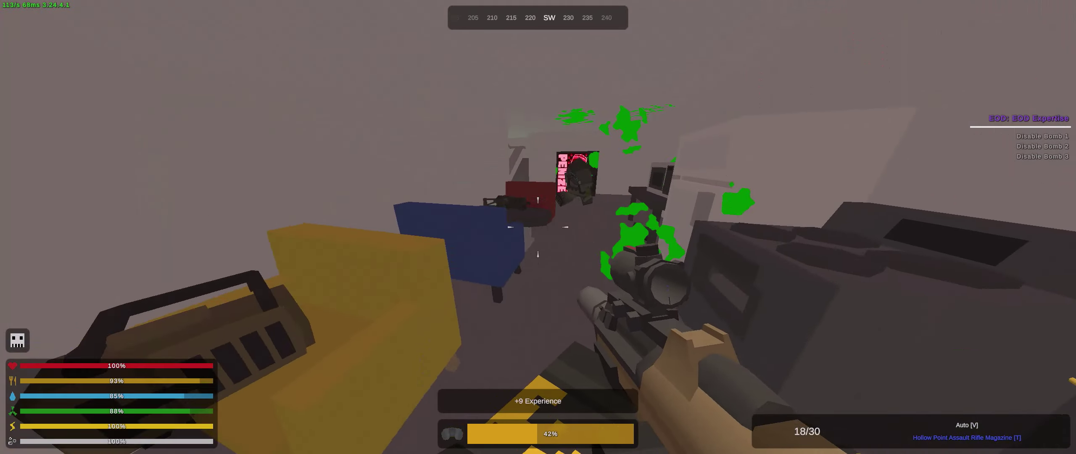
{"action": "key", "text": "g"}
{"action": "key", "text": "g"}
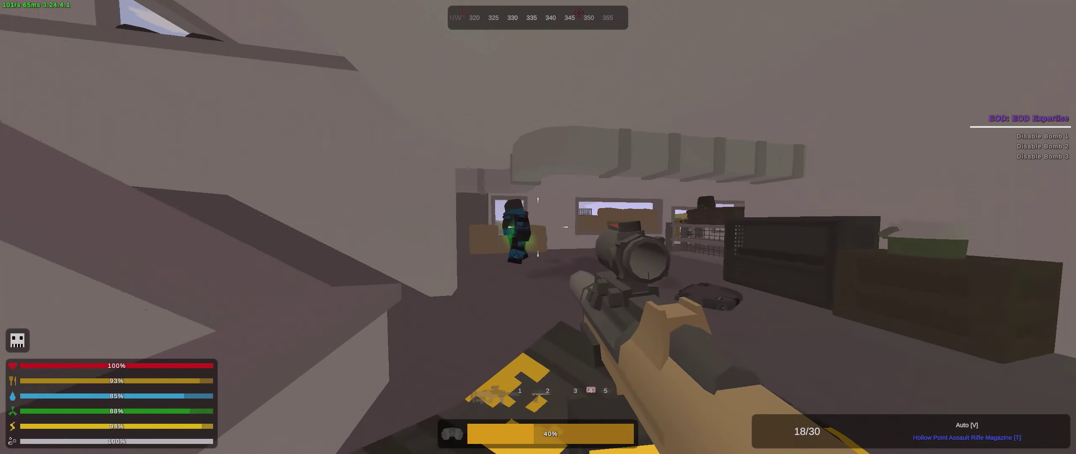
{"action": "right_click", "coordinate": [538, 227]}
{"action": "left_click", "coordinate": [538, 227]}
{"action": "right_click", "coordinate": [538, 227]}
{"action": "key", "text": "g"}
{"action": "key", "text": "g"}
{"action": "key", "text": "g"}
{"action": "key", "text": "g"}
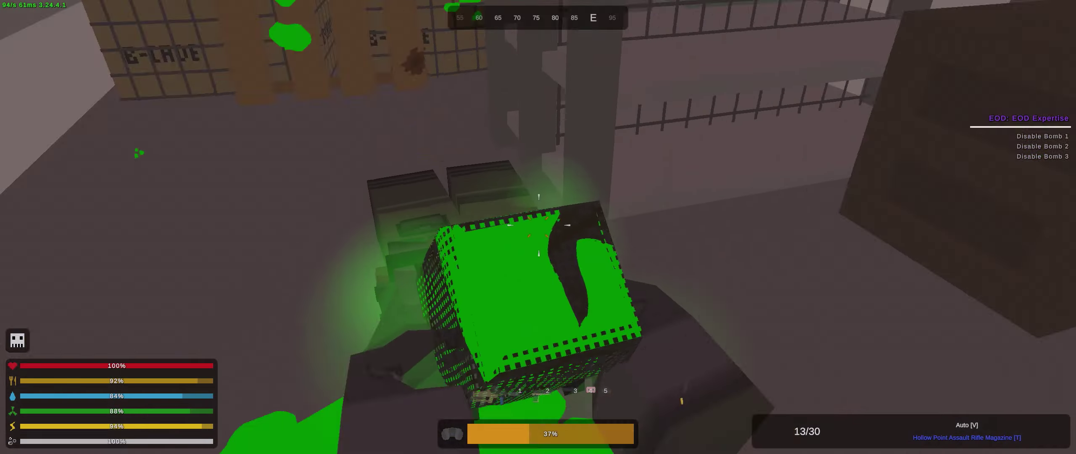
- Loot the supply crate and move through the building
{"action": "key", "text": "g"}
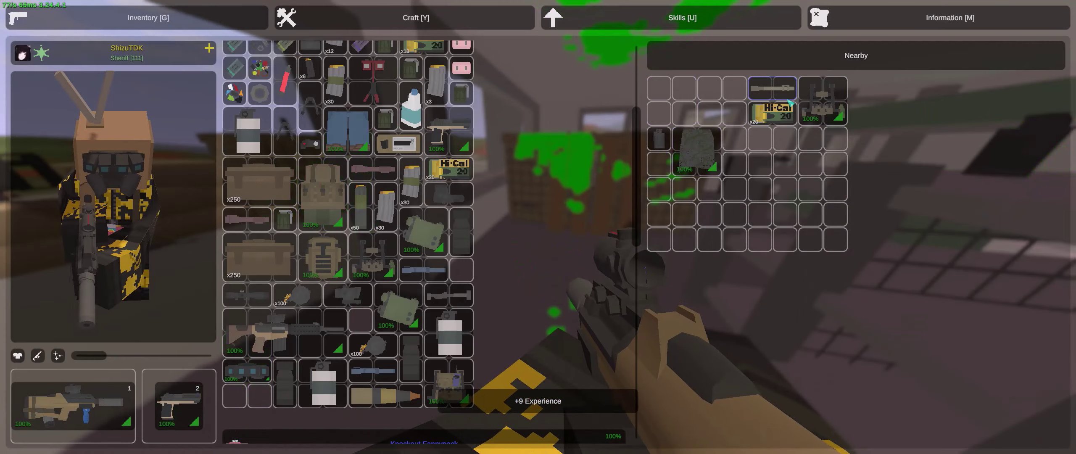
{"action": "key", "text": "g"}
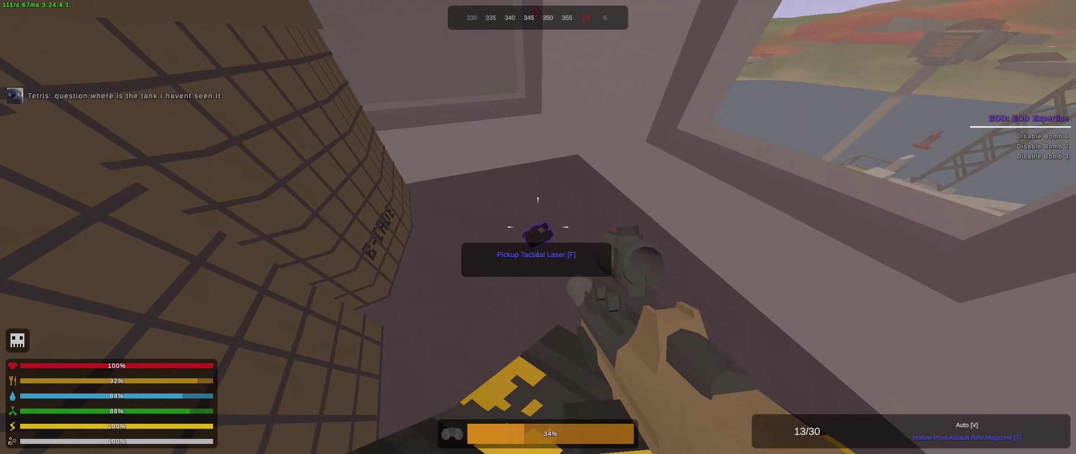
{"action": "key", "text": "w"}
{"action": "key", "text": "w"}
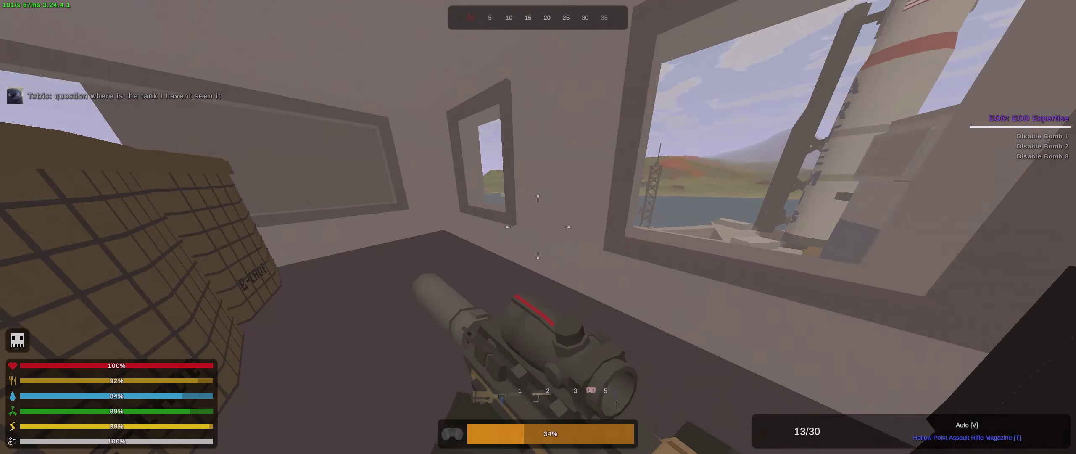
{"action": "key", "text": "w"}
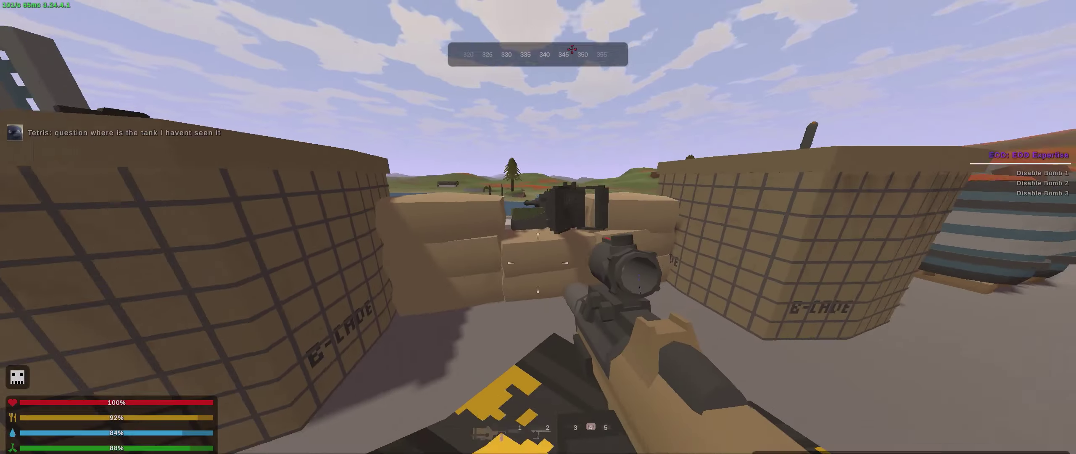
- Shoot the zombie behind the barricade and cross the rooftop to the open deck
{"action": "left_click", "coordinate": [538, 227]}
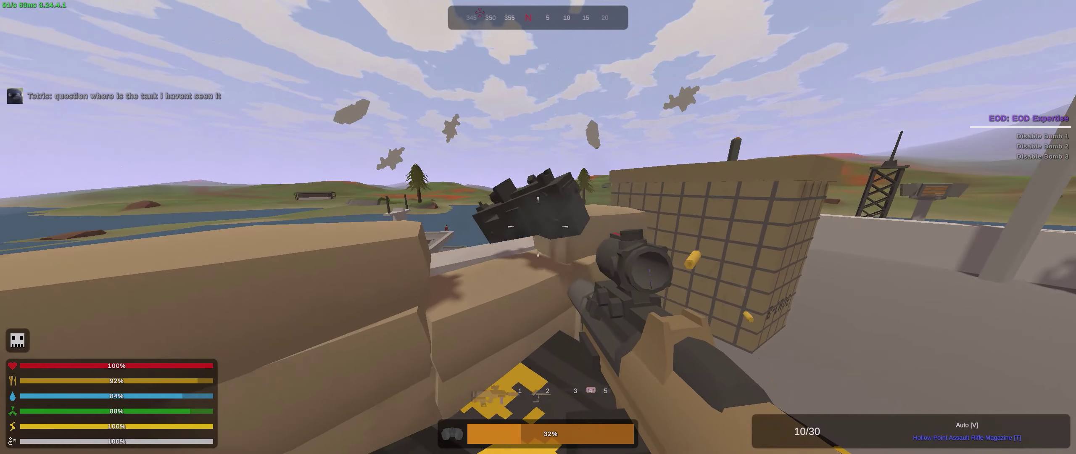
{"action": "key", "text": "w"}
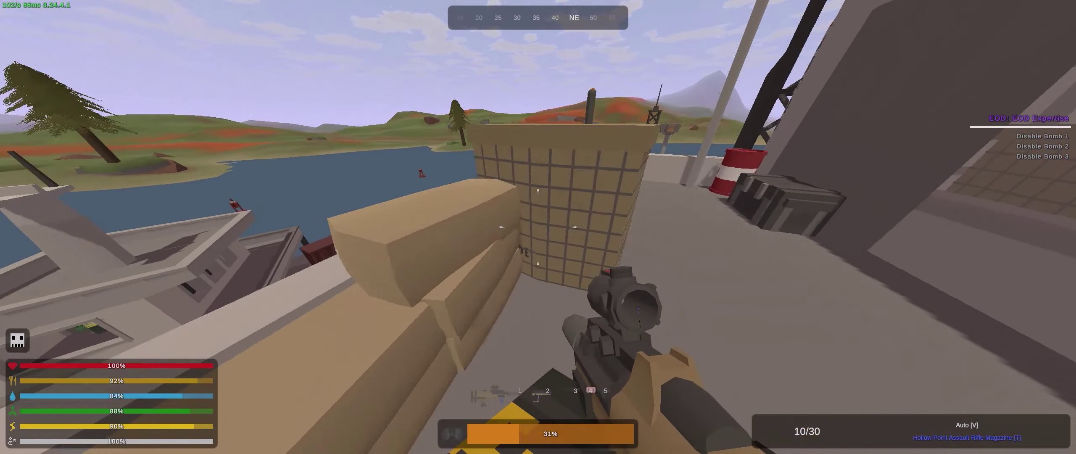
{"action": "key", "text": "w"}
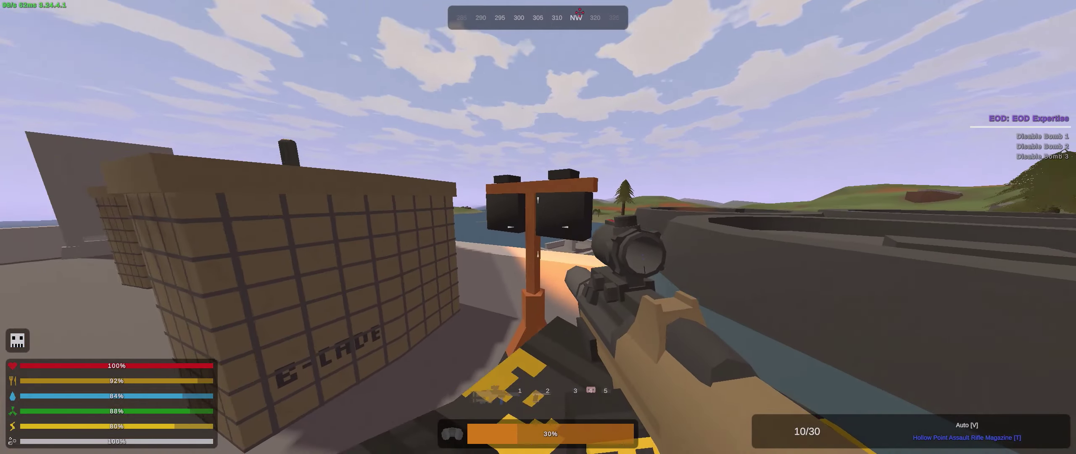
{"action": "key", "text": "w"}
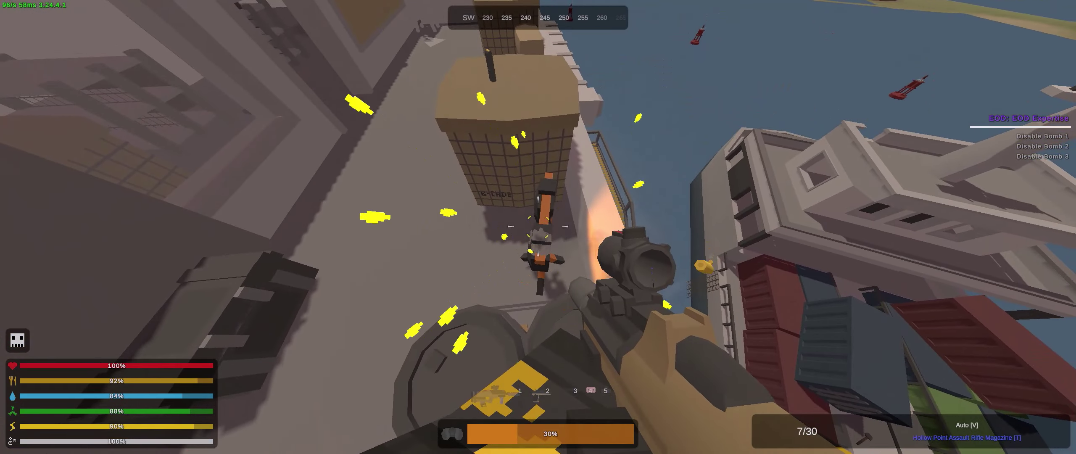
{"action": "key", "text": "w"}
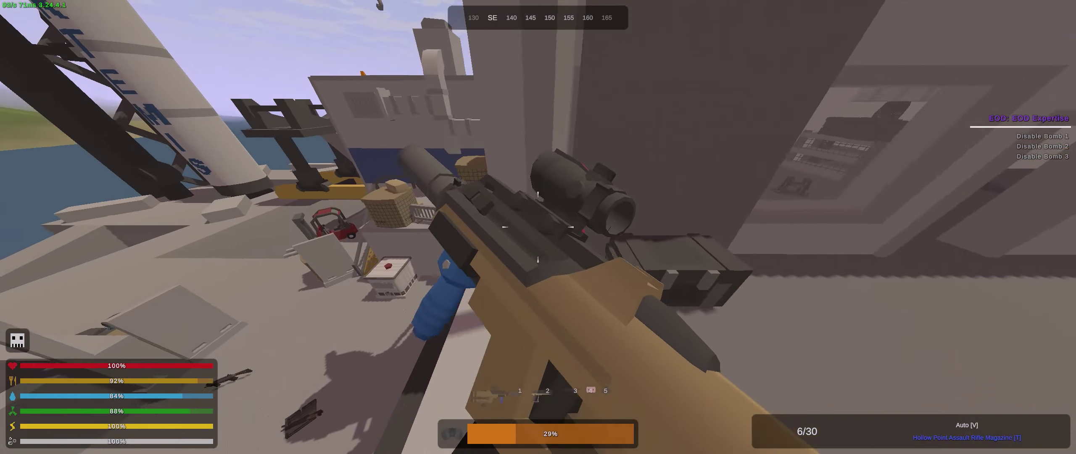
{"action": "key", "text": "w"}
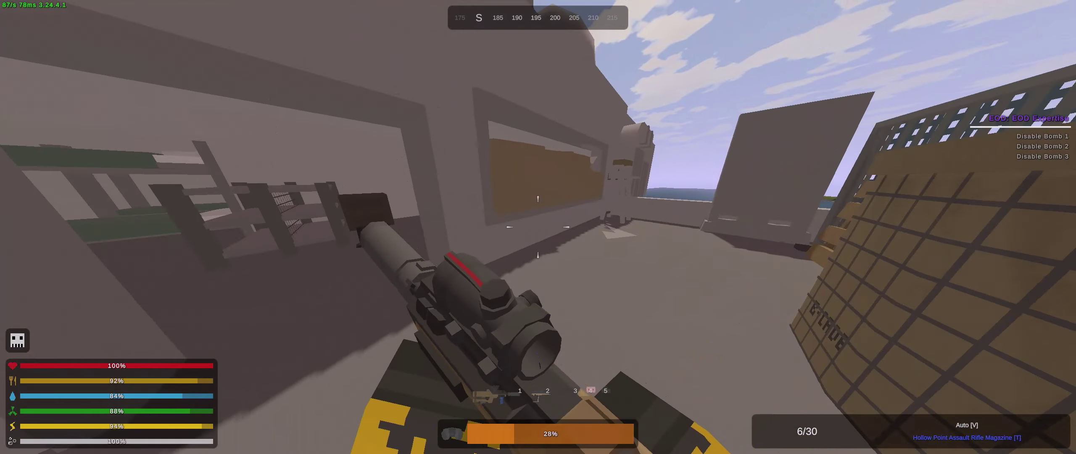
- Shoot the pier zombie, switch to over-the-shoulder view, and reload the rifle
{"action": "key", "text": "w"}
{"action": "key", "text": "w"}
{"action": "key", "text": "w"}
{"action": "key", "text": "w"}
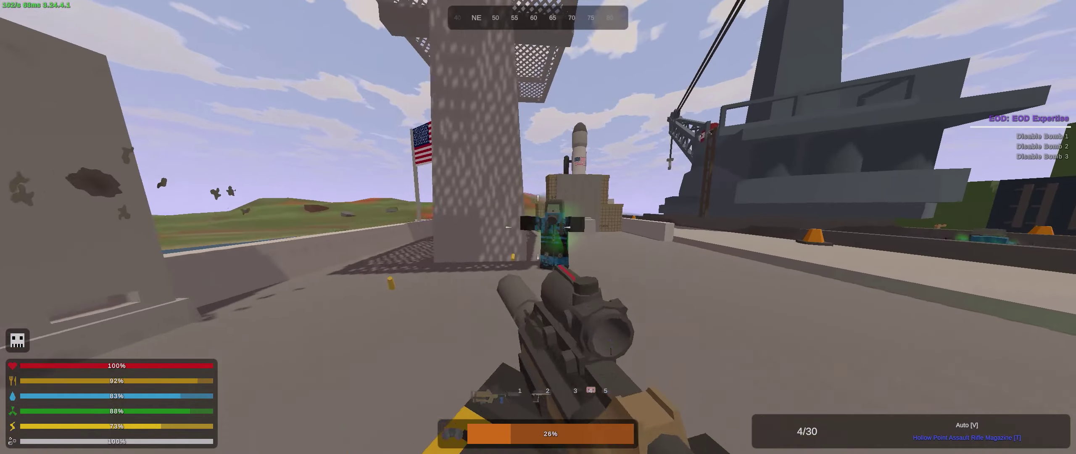
{"action": "right_click", "coordinate": [537, 227]}
{"action": "left_click", "coordinate": [537, 227]}
{"action": "key", "text": "h"}
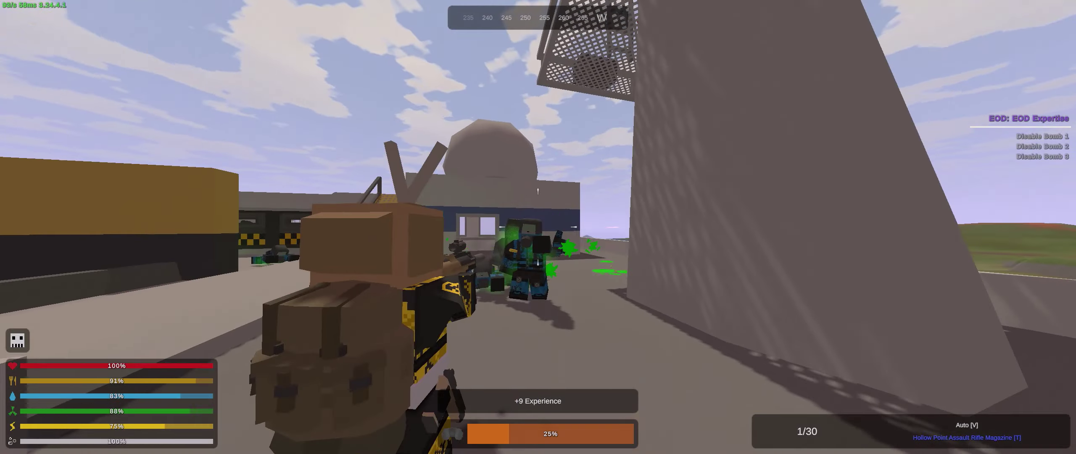
{"action": "left_click", "coordinate": [538, 227]}
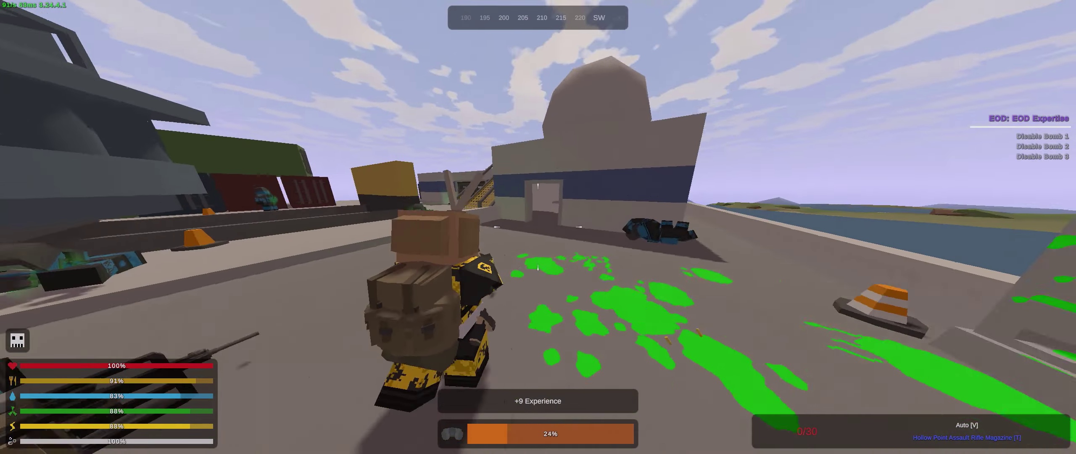
{"action": "key", "text": "r"}
{"action": "key", "text": "w"}
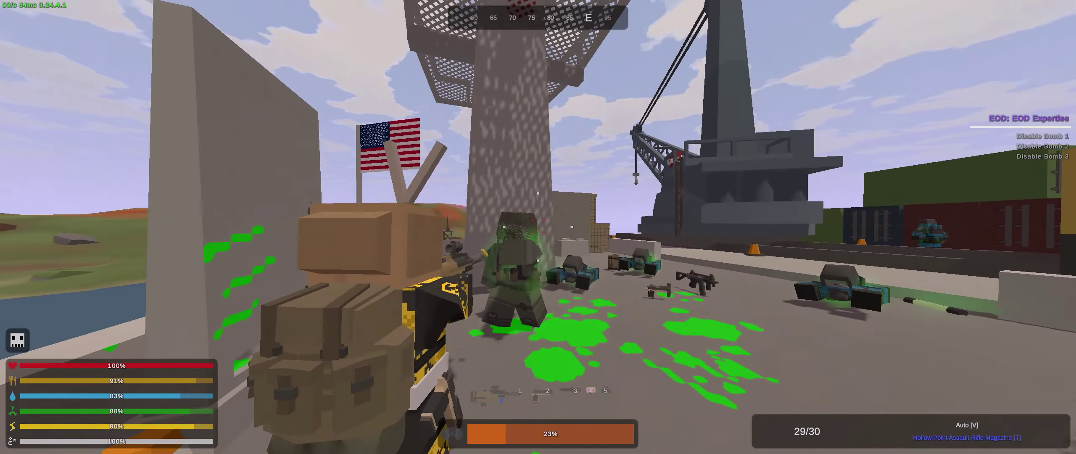
- Kill the zombie ahead and check the nearby loot at each body
{"action": "left_click", "coordinate": [538, 227]}
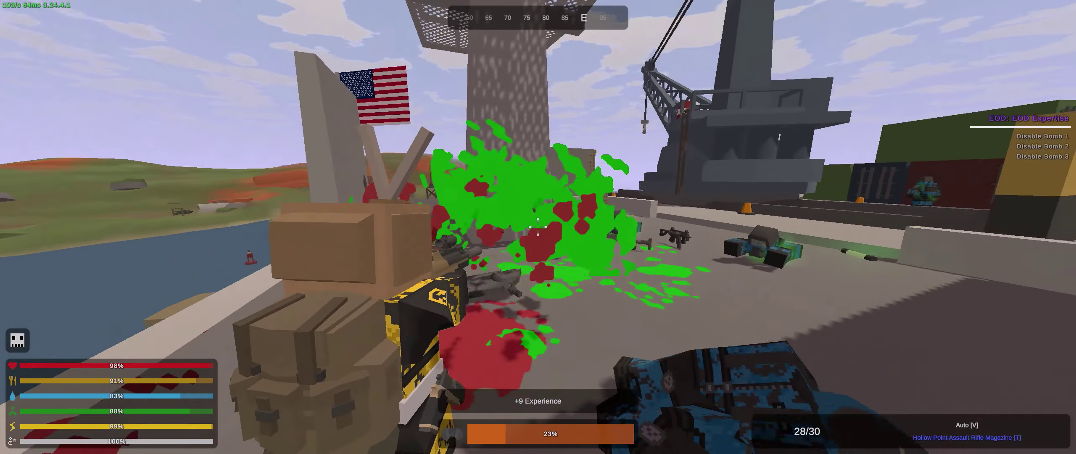
{"action": "key", "text": "w"}
{"action": "left_click", "coordinate": [537, 226]}
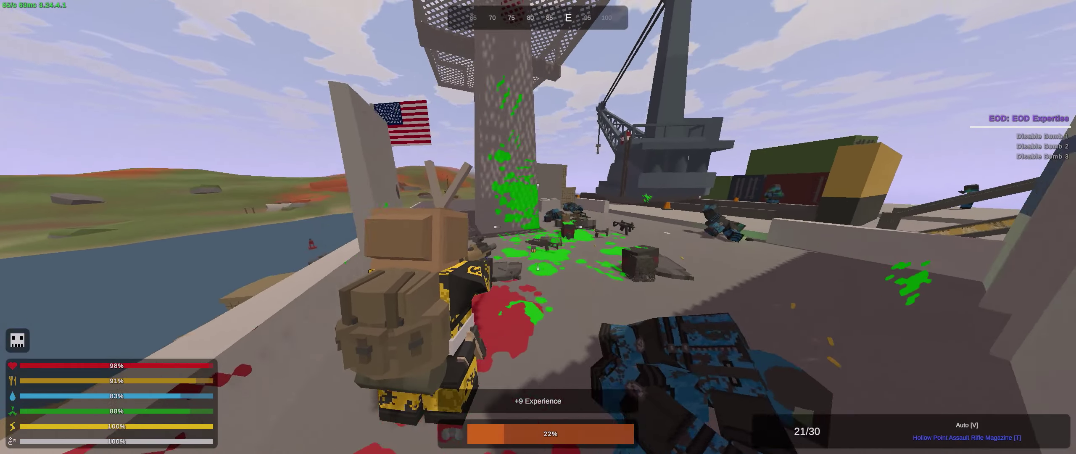
{"action": "key", "text": "g"}
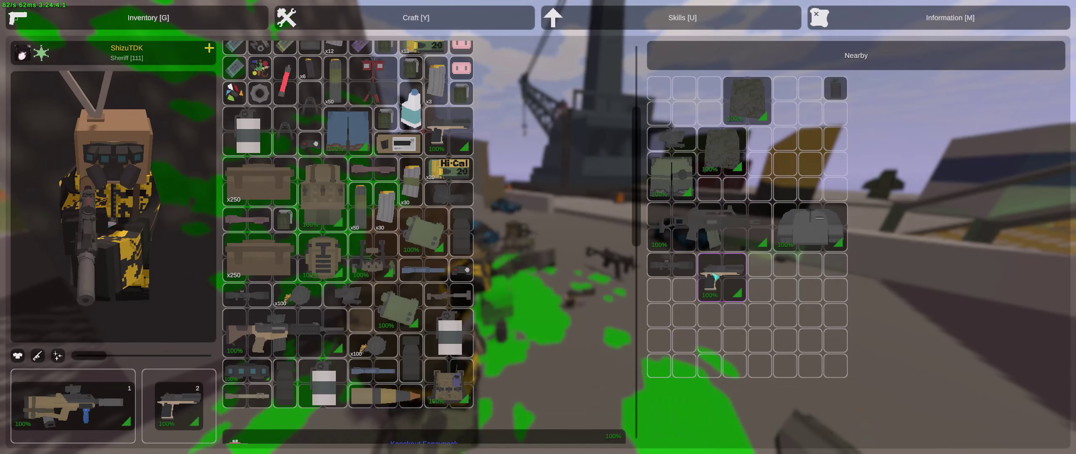
{"action": "key", "text": "g"}
{"action": "key", "text": "g"}
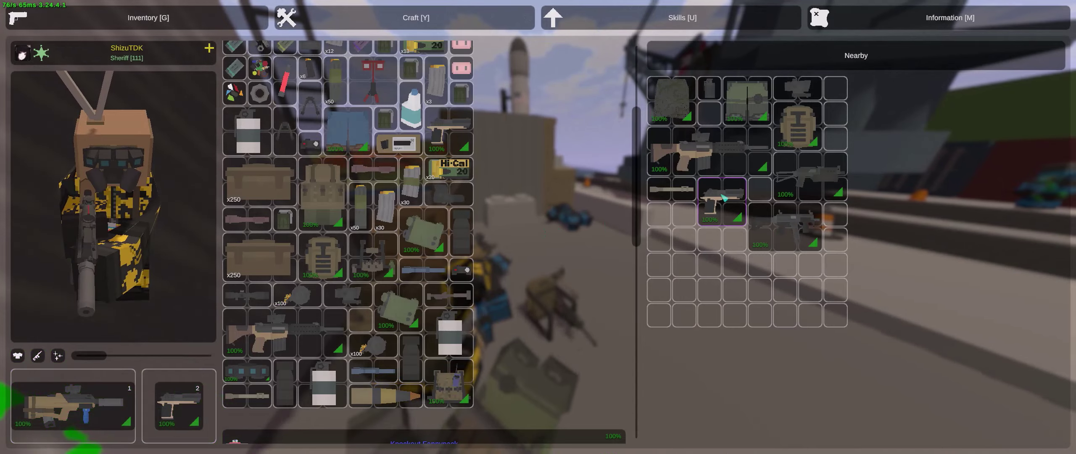
{"action": "key", "text": "g"}
{"action": "key", "text": "g"}
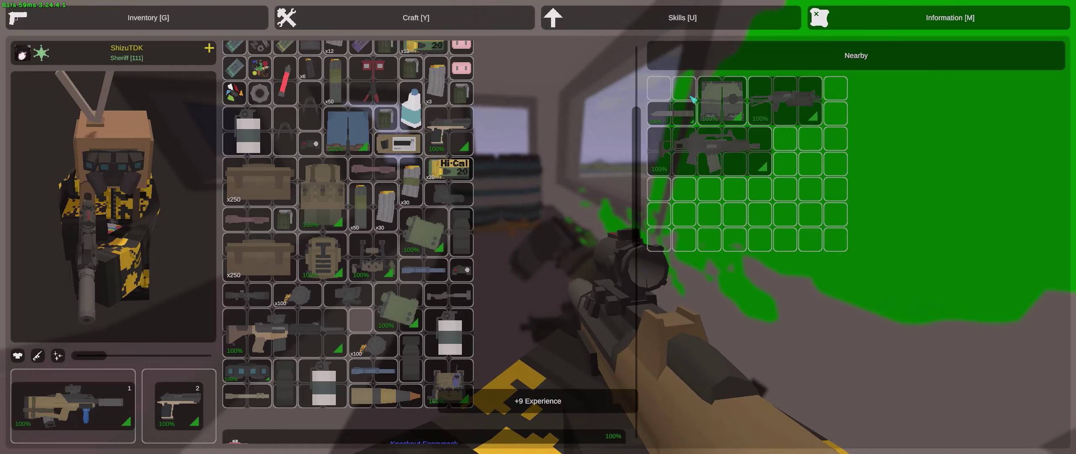
{"action": "key", "text": "g"}
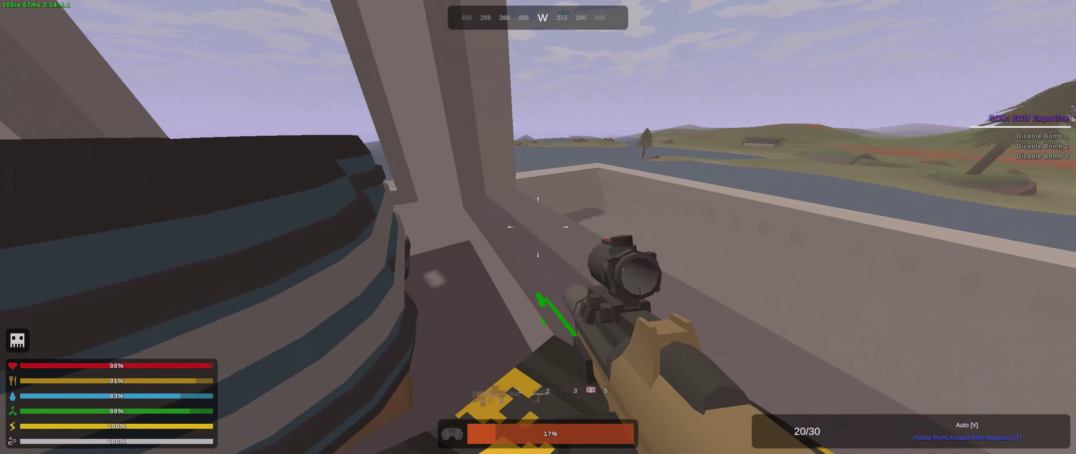
- Leave the vehicle and climb the ladder tower
{"action": "key", "text": "w"}
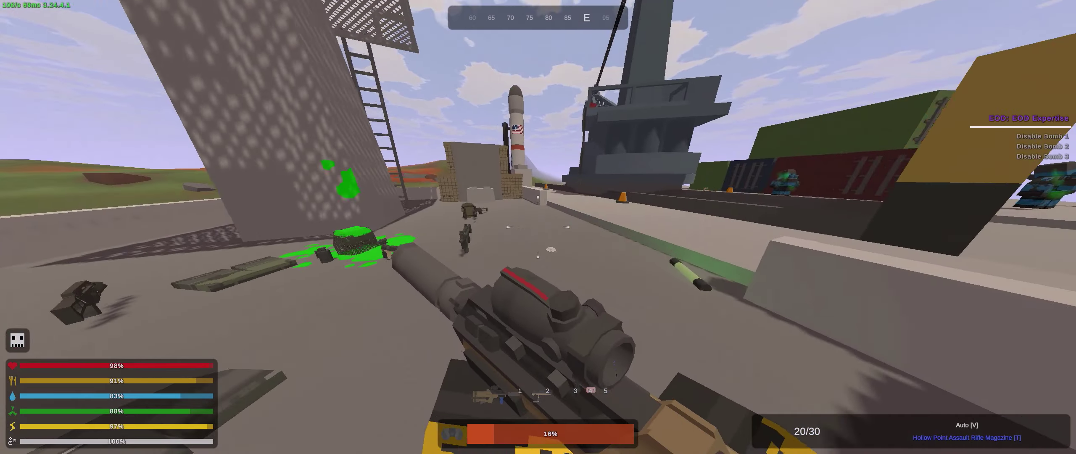
{"action": "key", "text": "w"}
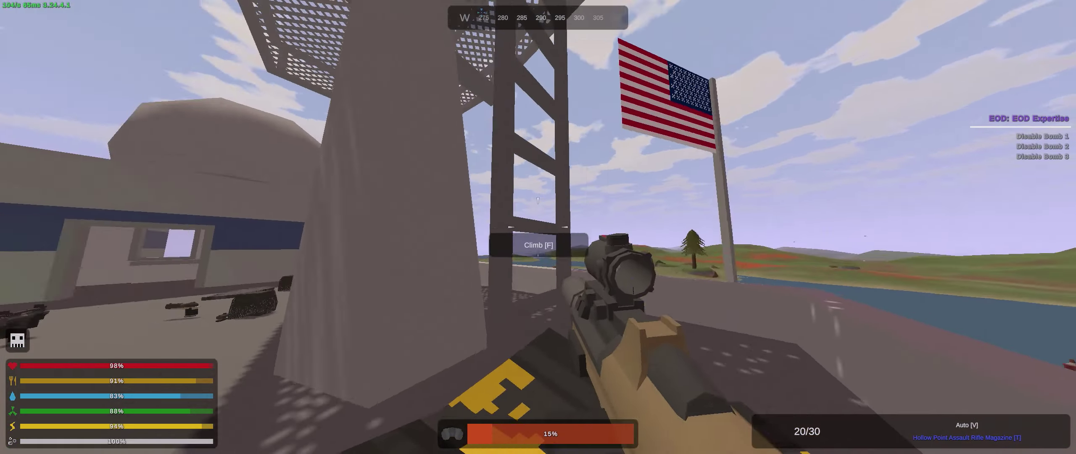
{"action": "key", "text": "w"}
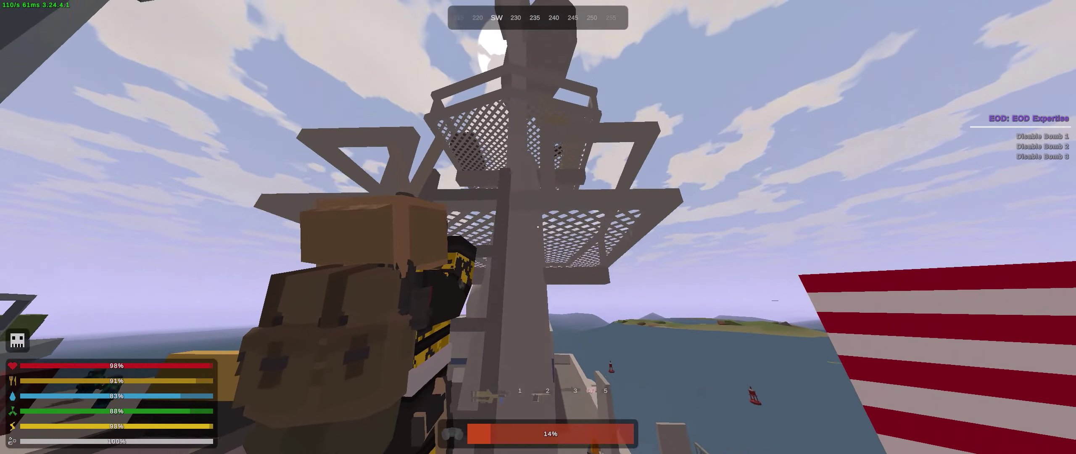
- Search the tower platform and check the backpack for room for the dropped rifle
{"action": "key", "text": "w"}
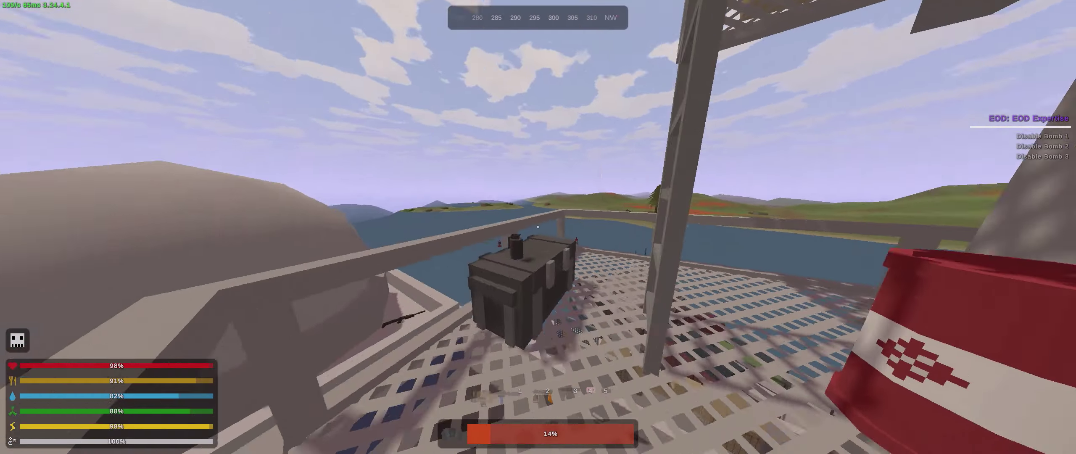
{"action": "key", "text": "w"}
{"action": "key", "text": "w"}
{"action": "key", "text": "w"}
{"action": "key", "text": "w"}
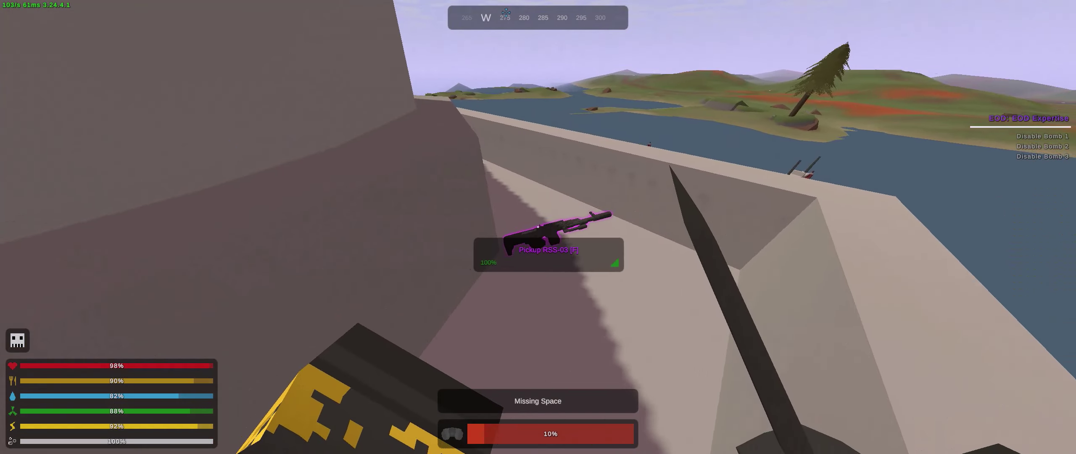
{"action": "key", "text": "g"}
{"action": "scroll", "coordinate": [310, 242], "scroll_direction": "down", "scroll_amount": 1}
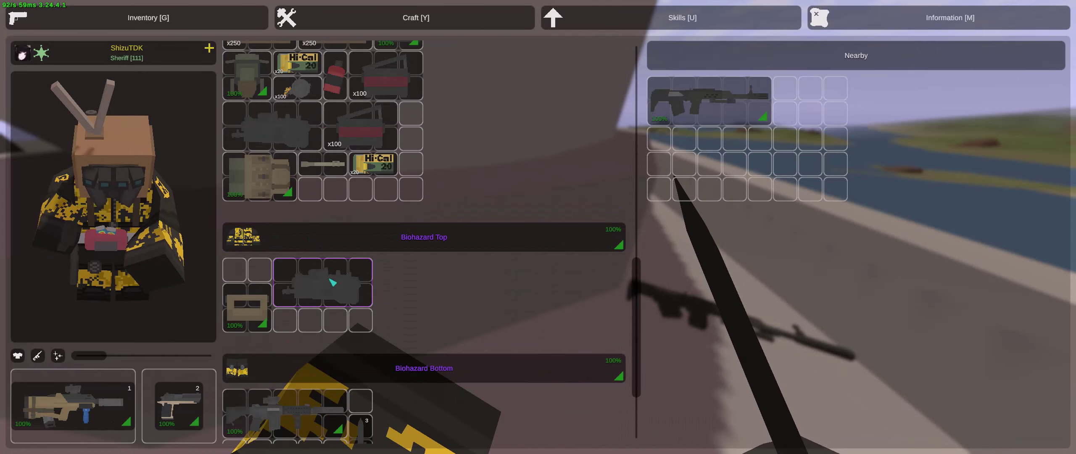
{"action": "scroll", "coordinate": [290, 216], "scroll_direction": "up", "scroll_amount": 3}
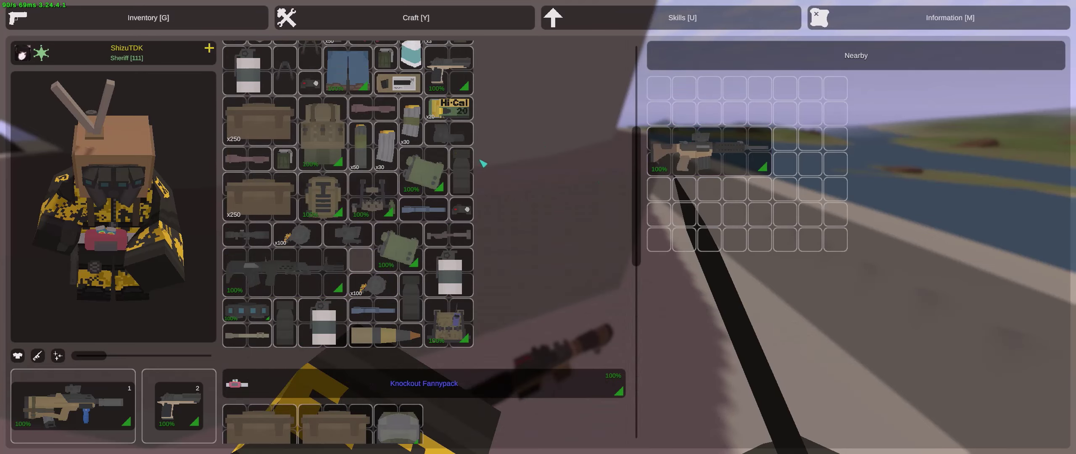
{"action": "key", "text": "g"}
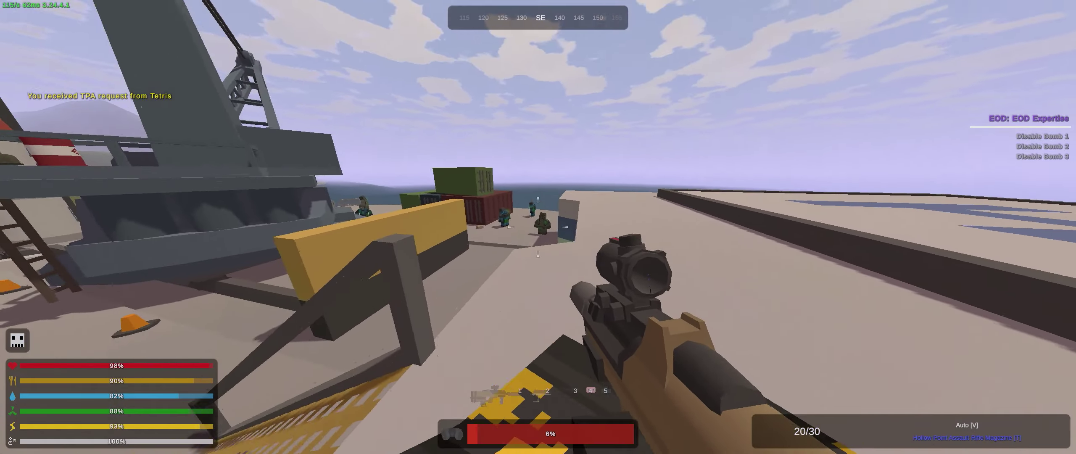
- Scope in on the players by the shipping containers, shoot them, and check their bodies
{"action": "right_click", "coordinate": [537, 227]}
{"action": "right_click", "coordinate": [538, 226]}
{"action": "left_click", "coordinate": [538, 227]}
{"action": "right_click", "coordinate": [538, 227]}
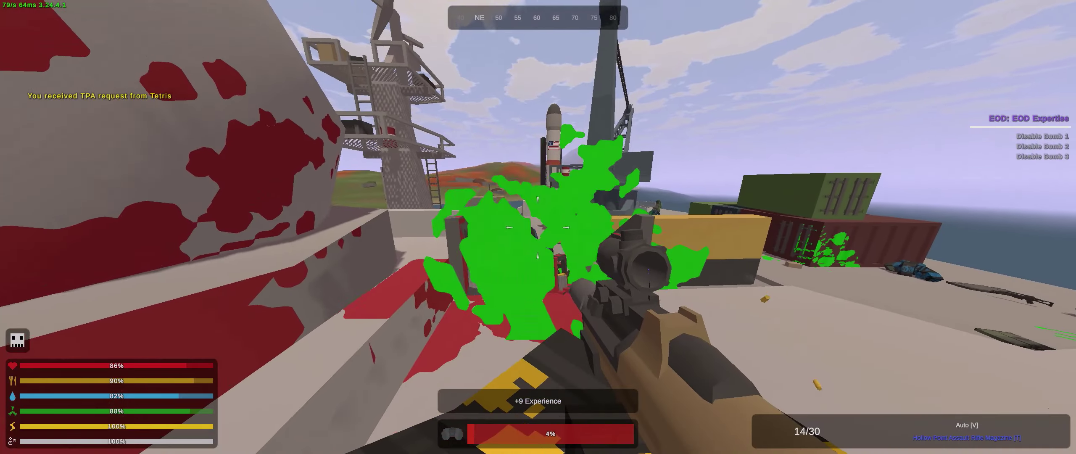
{"action": "key", "text": "g"}
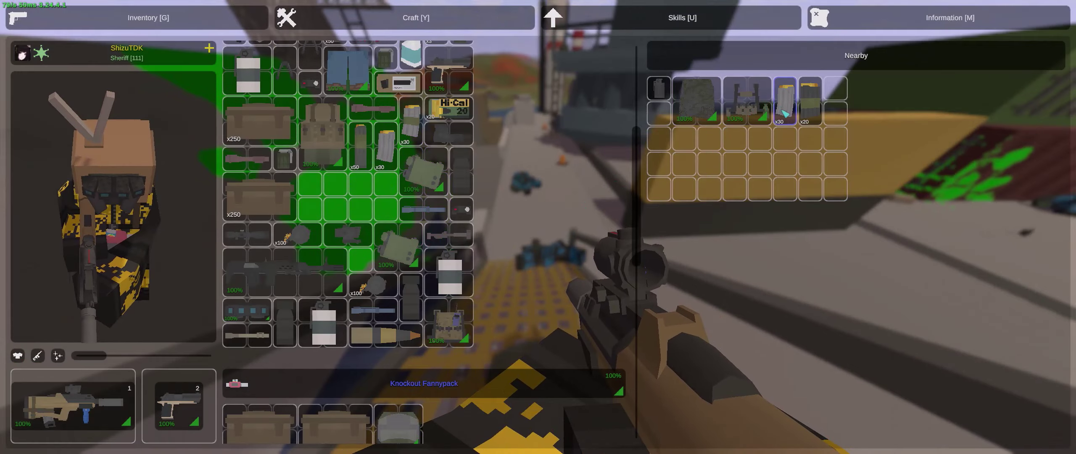
{"action": "key", "text": "g"}
{"action": "key", "text": "g"}
{"action": "key", "text": "g"}
- Reload to a full 30-round magazine, shoot another zombie, and check its drops
{"action": "key", "text": "r"}
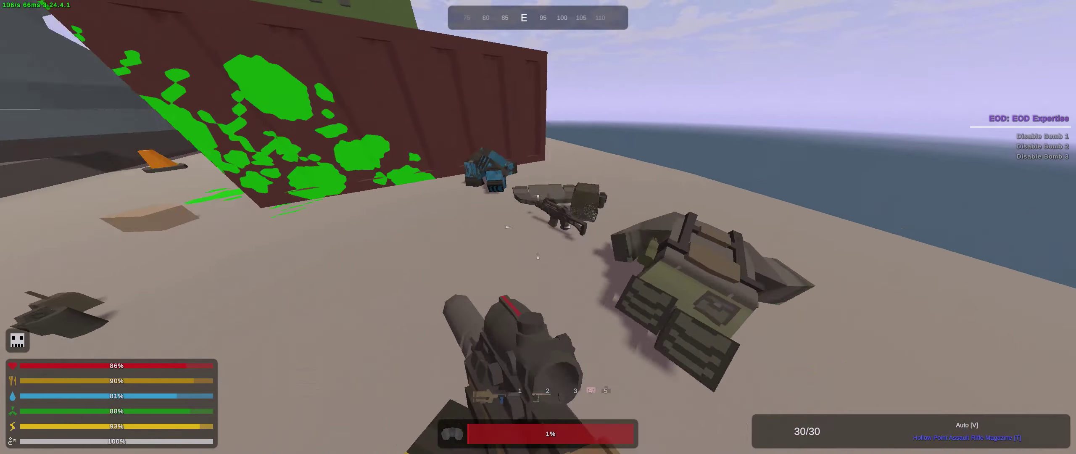
{"action": "key", "text": "g"}
{"action": "key", "text": "g"}
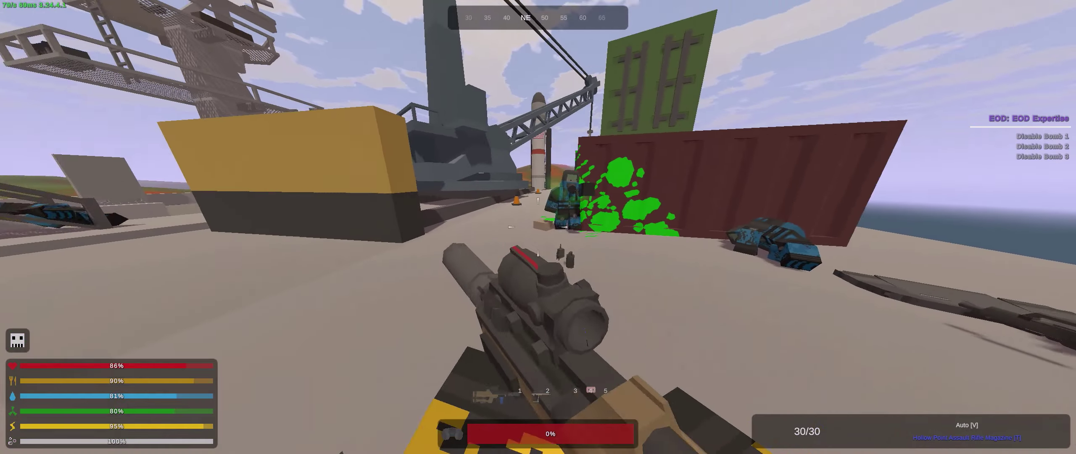
{"action": "right_click", "coordinate": [538, 228]}
{"action": "left_click", "coordinate": [538, 228]}
{"action": "key", "text": "g"}
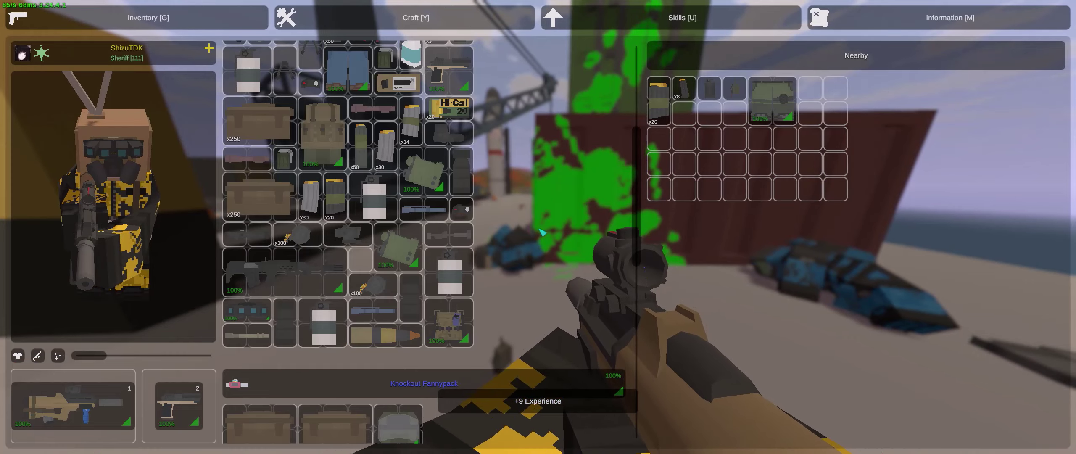
{"action": "key", "text": "g"}
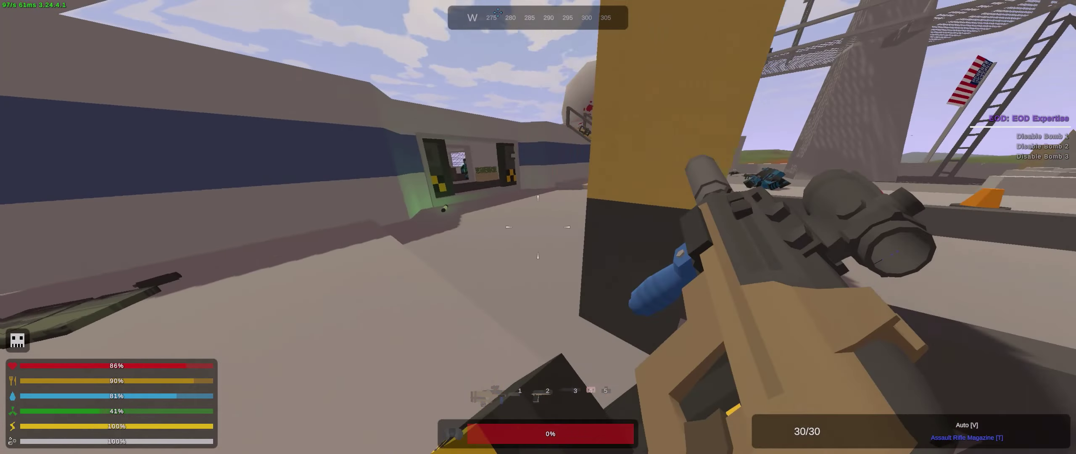
- Scope and shoot the zombie in the medical-sign room, then check its drops
{"action": "key", "text": "g"}
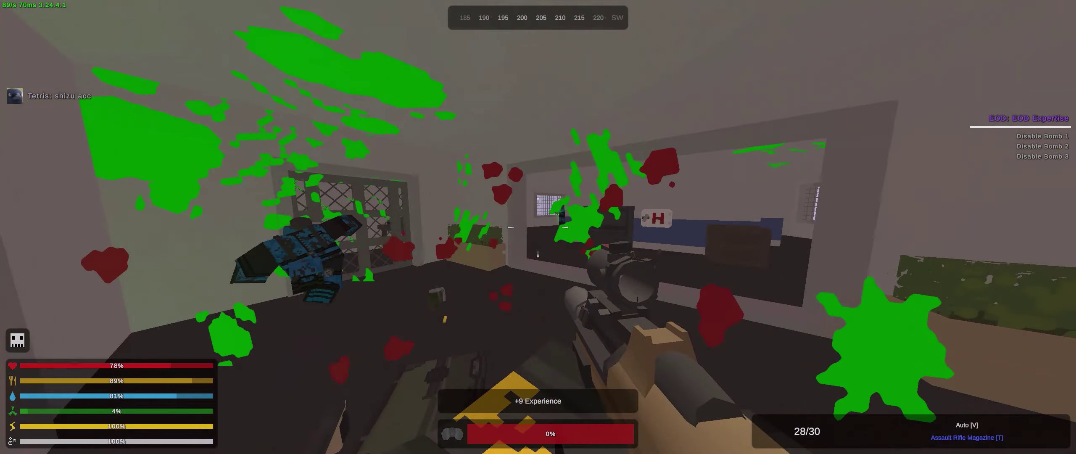
{"action": "right_click", "coordinate": [539, 227]}
{"action": "left_click", "coordinate": [538, 227]}
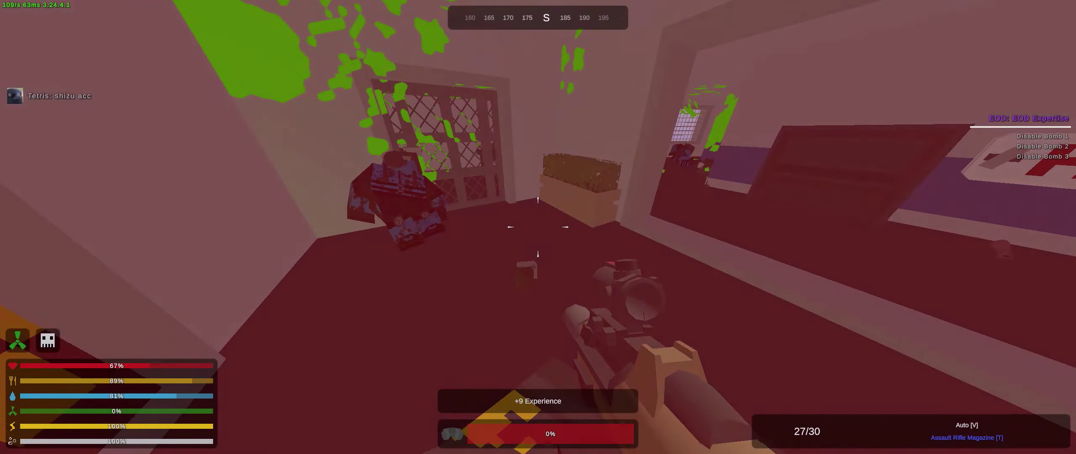
{"action": "key", "text": "g"}
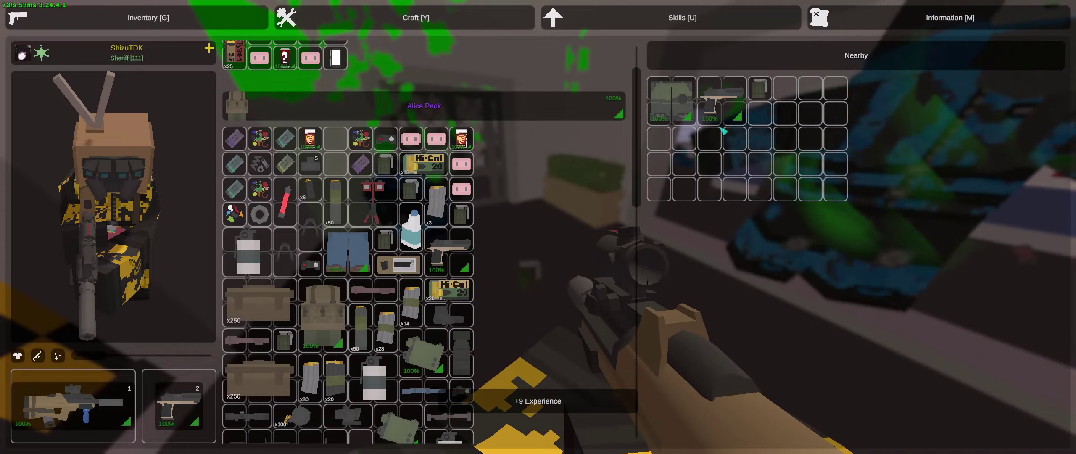
{"action": "key", "text": "g"}
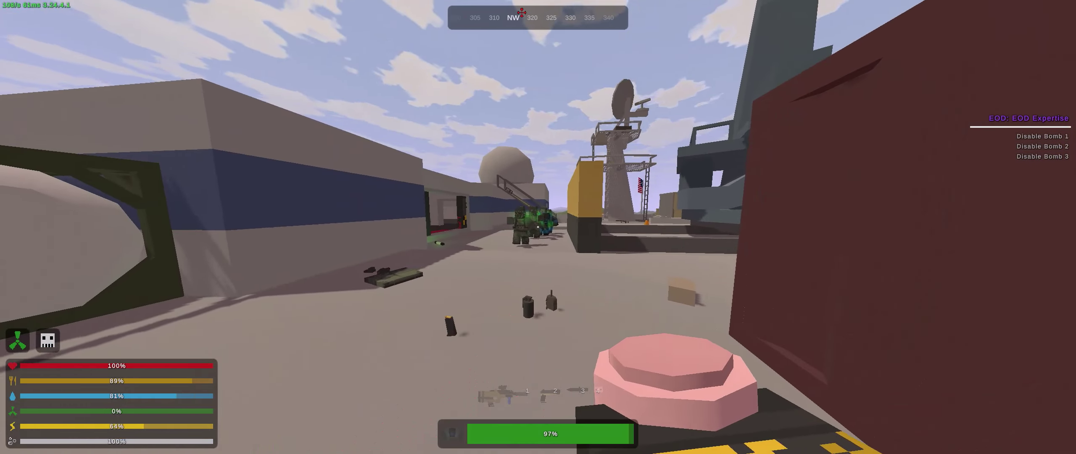
- Equip the rifle, gun down the alley zombies, and review the full Alice Pack and fannypack
{"action": "key", "text": "2"}
{"action": "right_click", "coordinate": [537, 228]}
{"action": "left_click", "coordinate": [539, 227]}
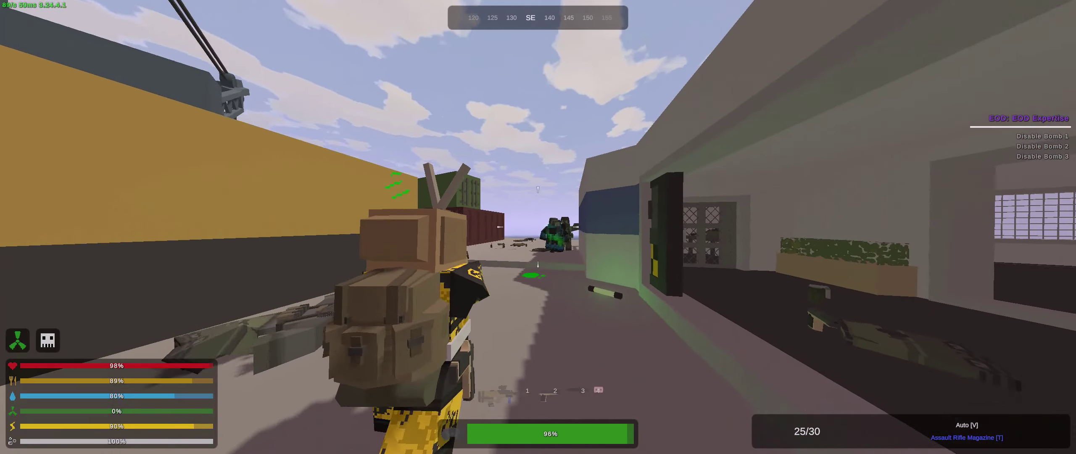
{"action": "left_click", "coordinate": [538, 227]}
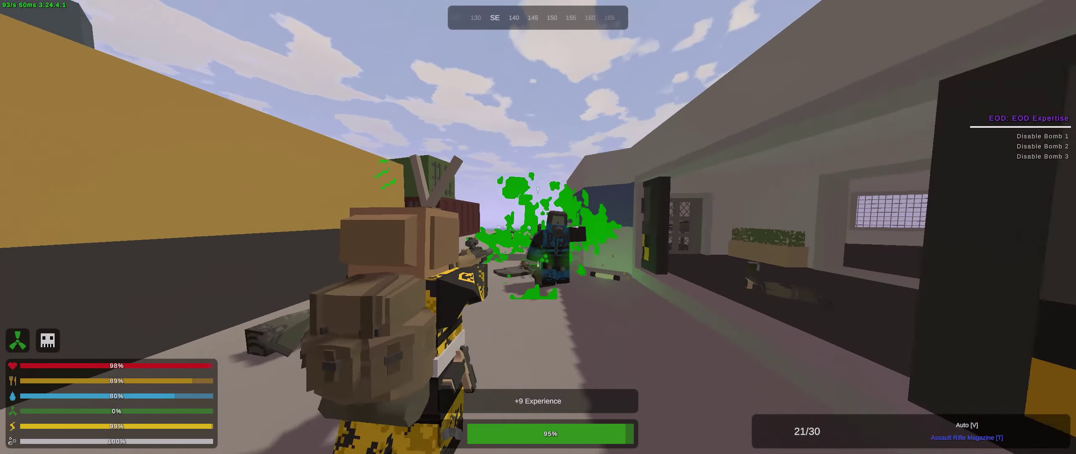
{"action": "left_click", "coordinate": [538, 228]}
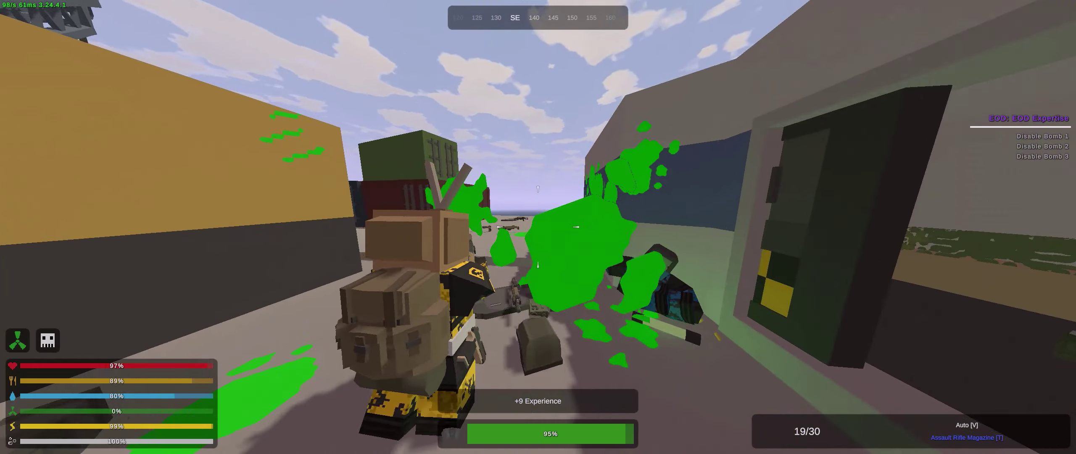
{"action": "key", "text": "g"}
{"action": "scroll", "coordinate": [424, 164], "scroll_direction": "down", "scroll_amount": 5}
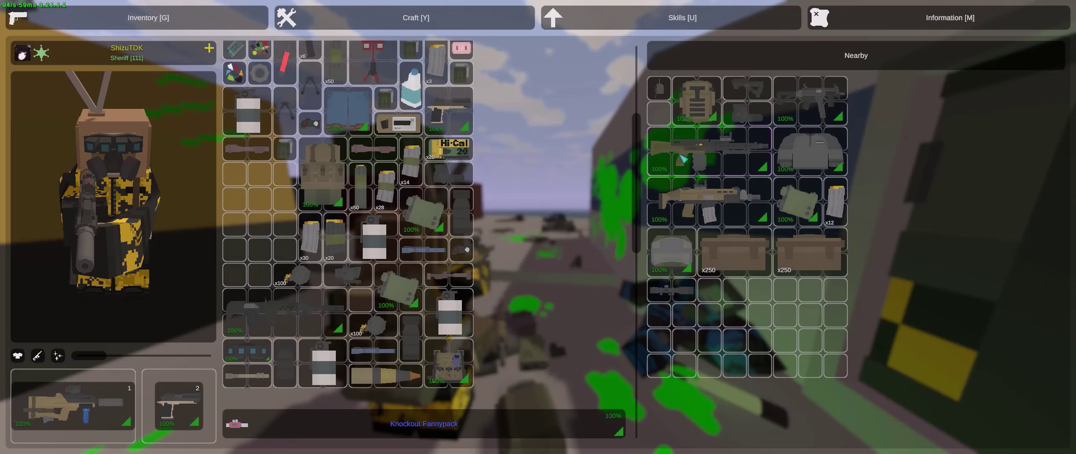
{"action": "scroll", "coordinate": [573, 191], "scroll_direction": "up", "scroll_amount": 5}
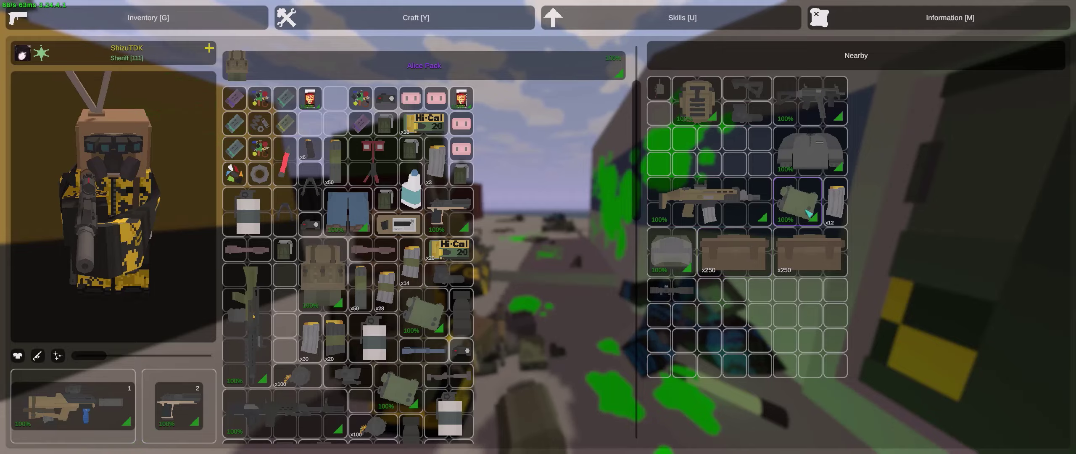
{"action": "scroll", "coordinate": [546, 200], "scroll_direction": "down", "scroll_amount": 1}
{"action": "key", "text": "g"}
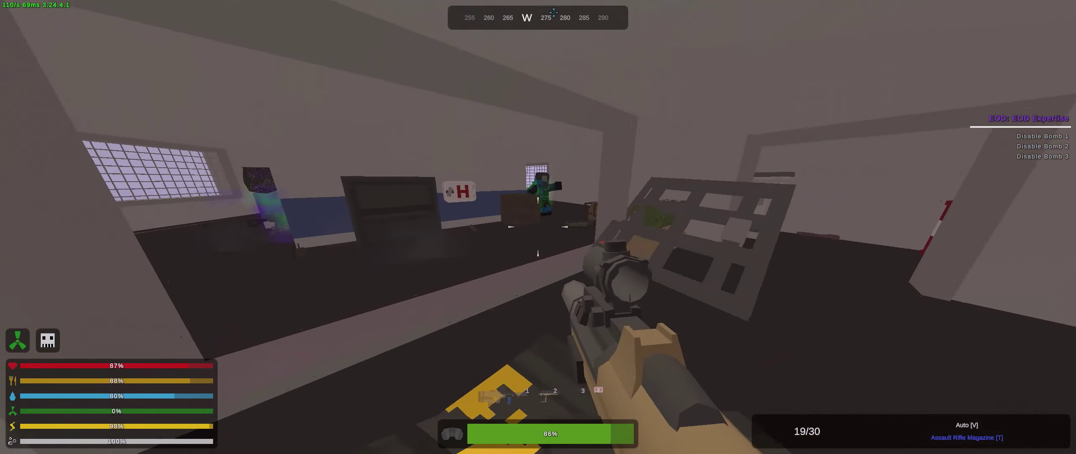
- Shoot the zombies in the base room, briefly using third-person view
{"action": "right_click", "coordinate": [538, 227]}
{"action": "left_click", "coordinate": [538, 228]}
{"action": "key", "text": "h"}
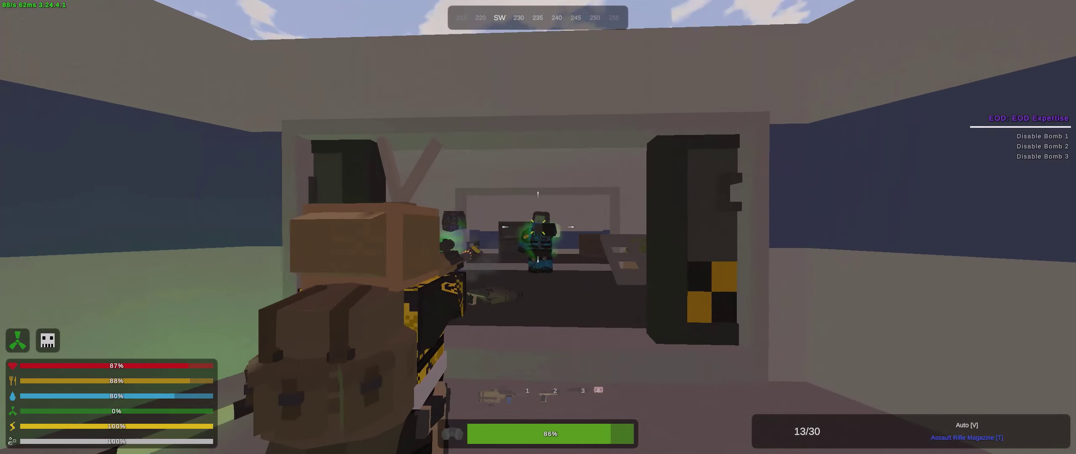
{"action": "left_click", "coordinate": [538, 227]}
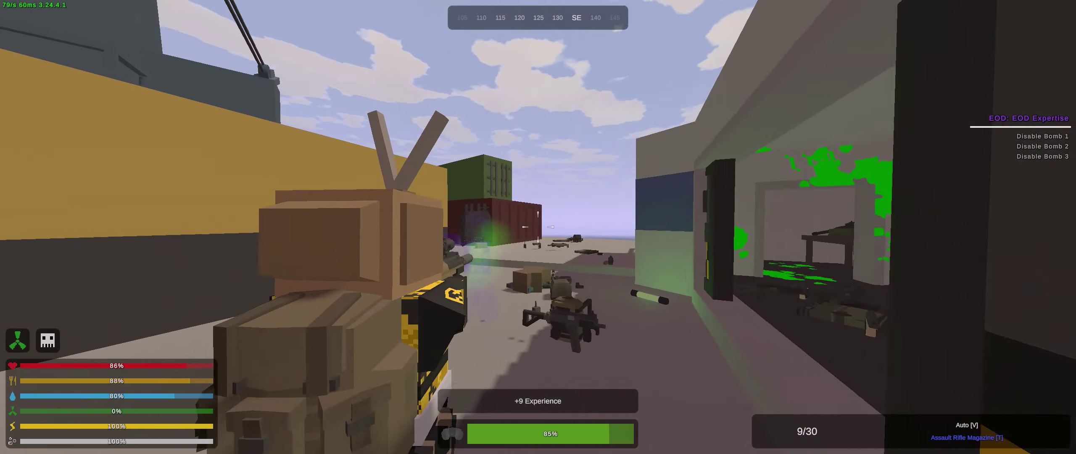
{"action": "left_click", "coordinate": [538, 228]}
{"action": "key", "text": "g"}
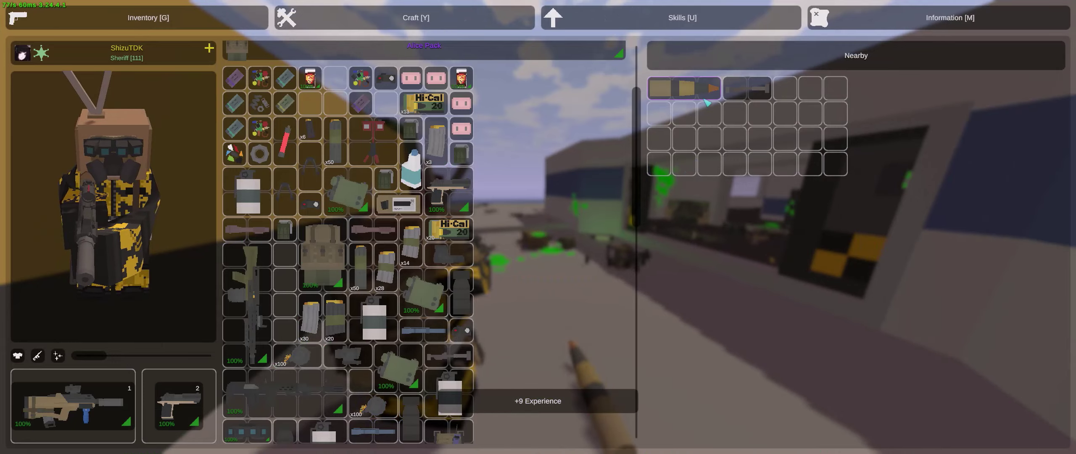
{"action": "key", "text": "g"}
{"action": "key", "text": "h"}
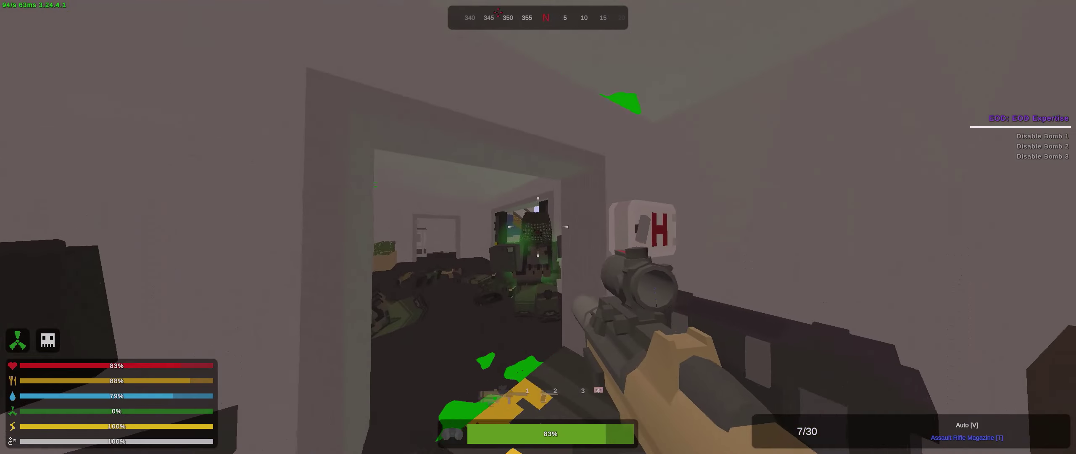
- Finish the zombie inside, pick up the HMG Components, and check the Alice Pack
{"action": "left_click", "coordinate": [538, 228]}
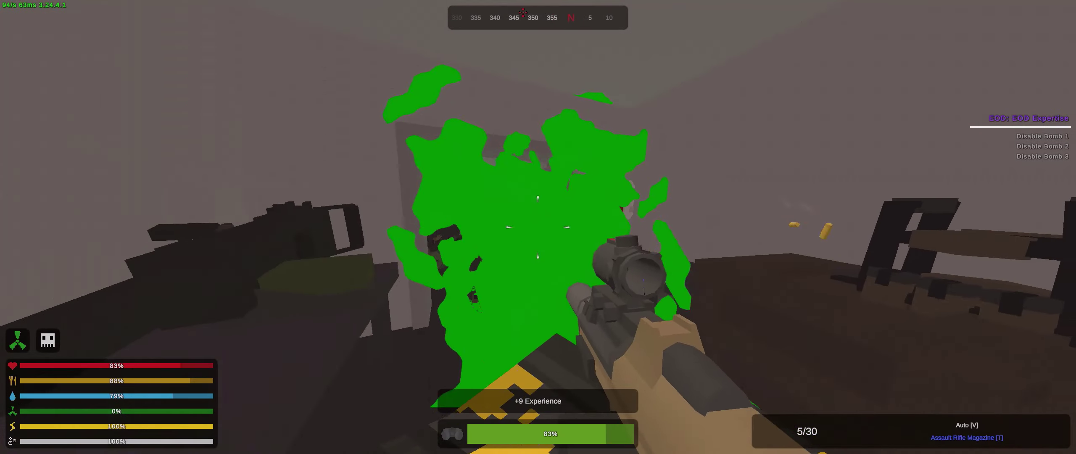
{"action": "left_click", "coordinate": [538, 227]}
{"action": "right_click", "coordinate": [538, 228]}
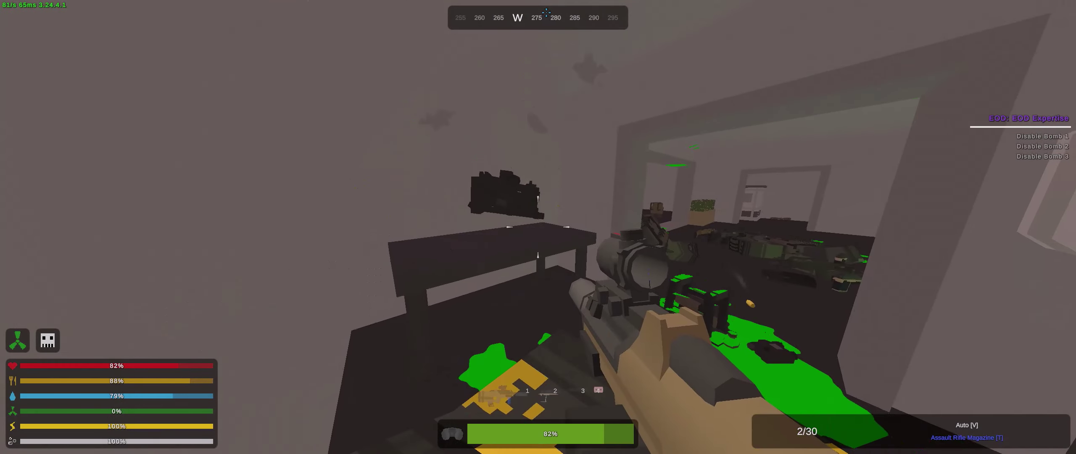
{"action": "key", "text": "f"}
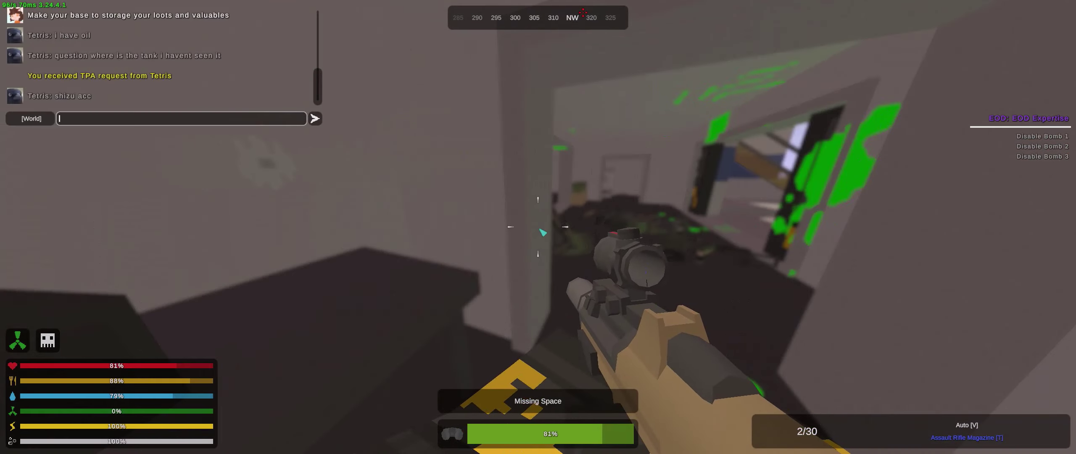
{"action": "key", "text": "g"}
{"action": "key", "text": "g"}
{"action": "key", "text": "g"}
{"action": "scroll", "coordinate": [379, 252], "scroll_direction": "down", "scroll_amount": 1}
{"action": "scroll", "coordinate": [363, 172], "scroll_direction": "up", "scroll_amount": 2}
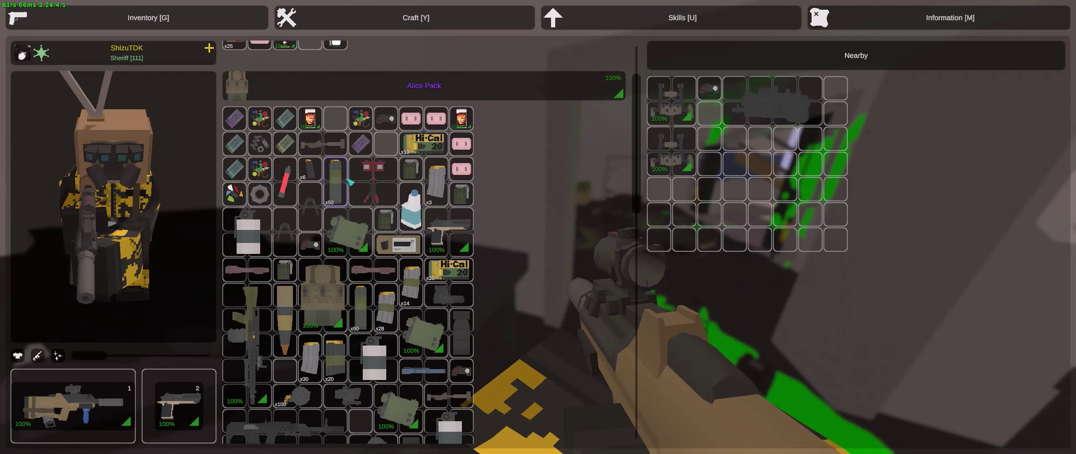
{"action": "scroll", "coordinate": [353, 210], "scroll_direction": "down", "scroll_amount": 3}
{"action": "scroll", "coordinate": [382, 242], "scroll_direction": "down", "scroll_amount": 2}
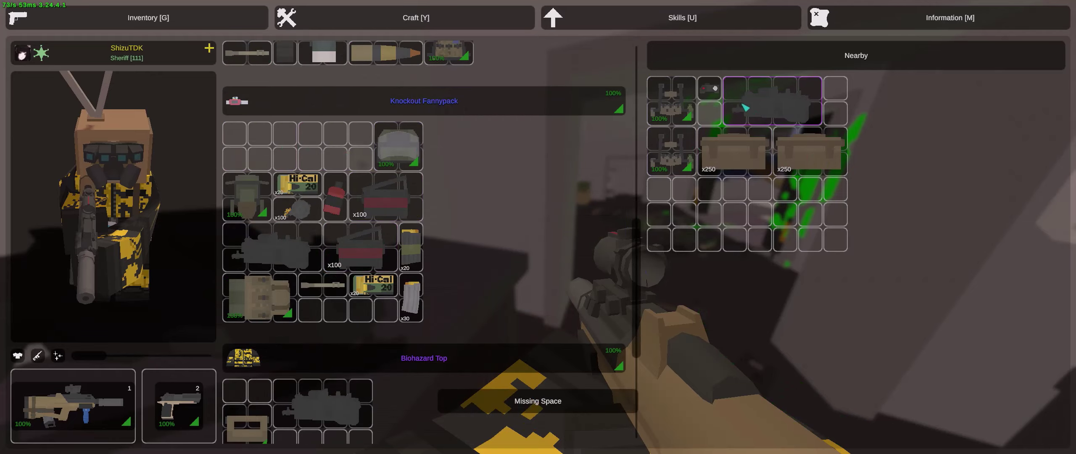
{"action": "key", "text": "g"}
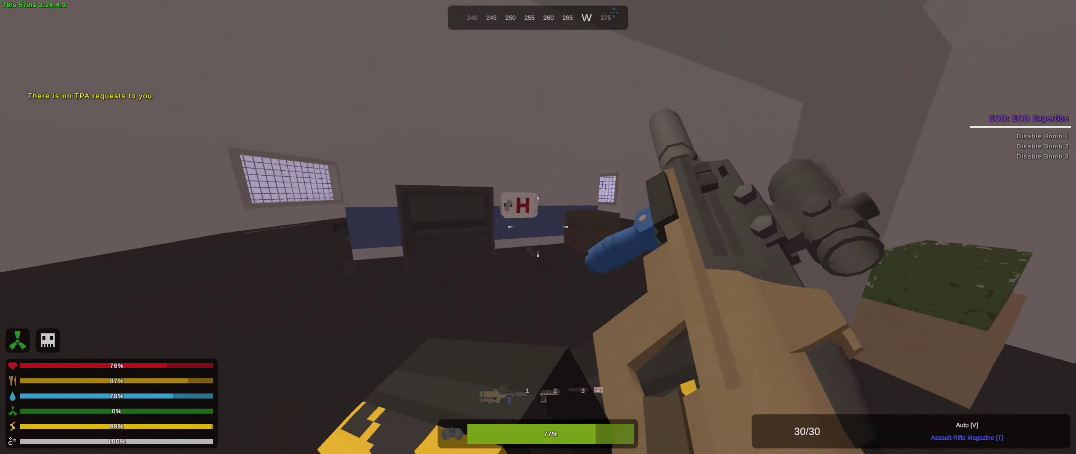
- Check the nearby loot and pick up the detonator
{"action": "key", "text": "g"}
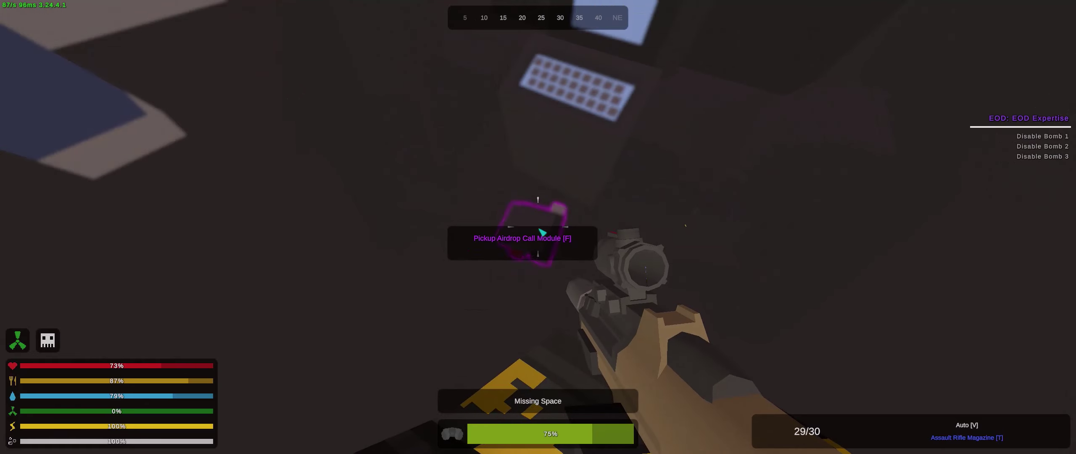
{"action": "key", "text": "g"}
{"action": "scroll", "coordinate": [371, 178], "scroll_direction": "down", "scroll_amount": 3}
{"action": "scroll", "coordinate": [371, 178], "scroll_direction": "down", "scroll_amount": 3}
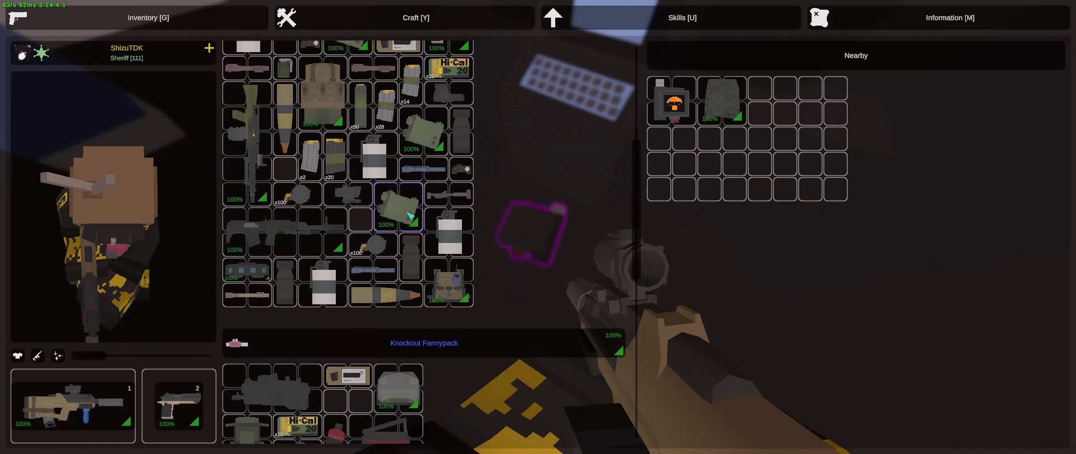
{"action": "scroll", "coordinate": [336, 202], "scroll_direction": "up", "scroll_amount": 5}
{"action": "scroll", "coordinate": [328, 202], "scroll_direction": "up", "scroll_amount": 3}
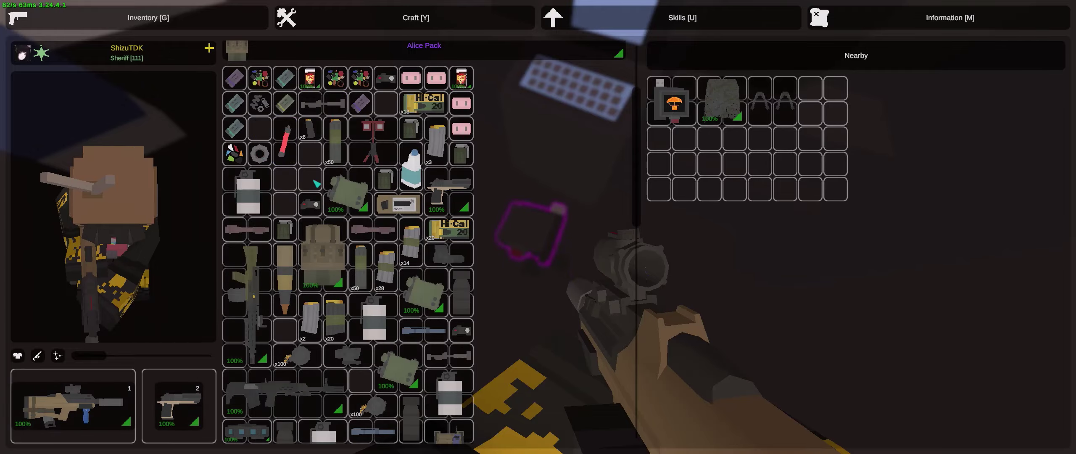
{"action": "key", "text": "g"}
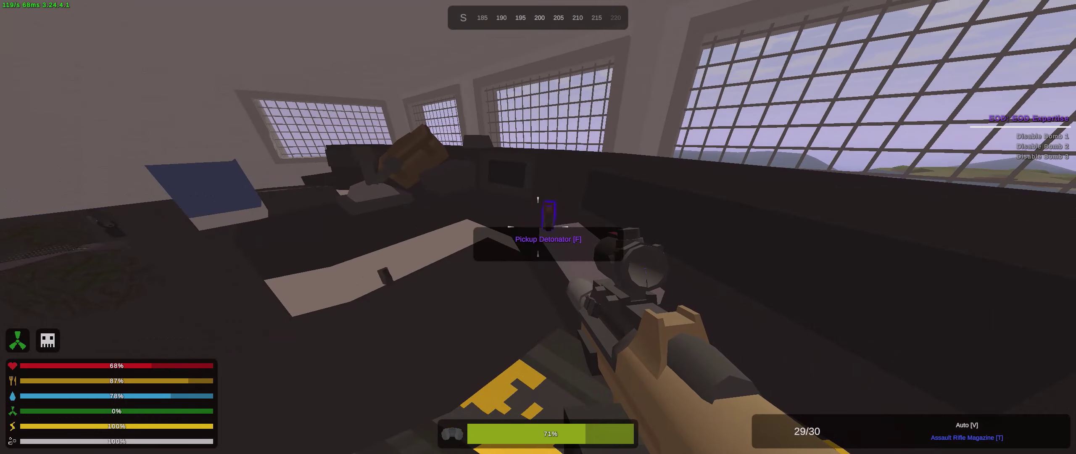
{"action": "key", "text": "f"}
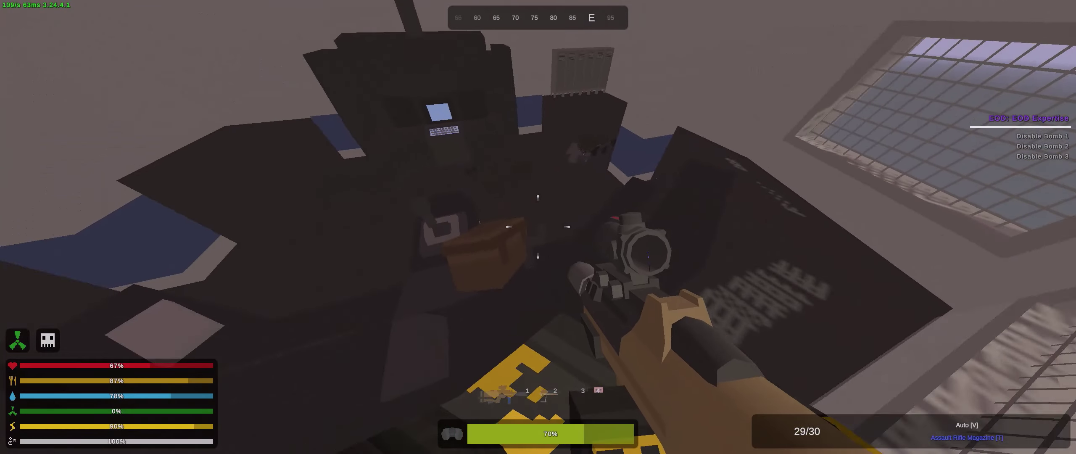
- Loot the crate and move the x30 rifle magazine into the Biohazard Top
{"action": "key", "text": "f"}
{"action": "scroll", "coordinate": [353, 210], "scroll_direction": "down", "scroll_amount": 3}
{"action": "scroll", "coordinate": [353, 211], "scroll_direction": "up", "scroll_amount": 3}
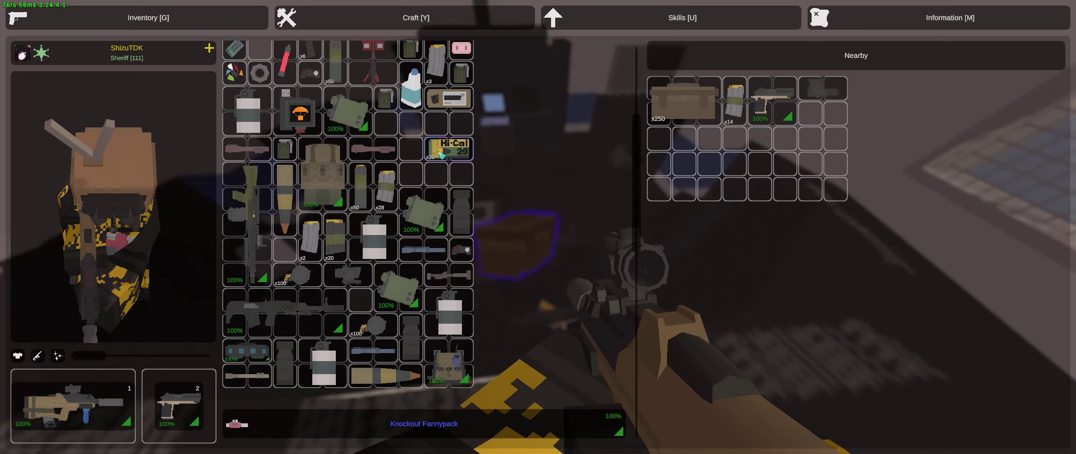
{"action": "key", "text": "g"}
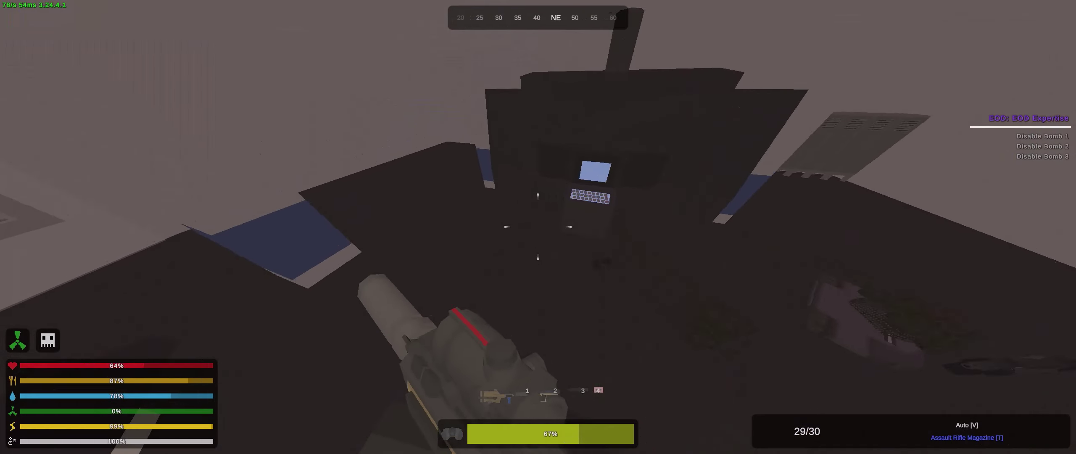
{"action": "key", "text": "g"}
{"action": "scroll", "coordinate": [352, 252], "scroll_direction": "down", "scroll_amount": 5}
{"action": "scroll", "coordinate": [354, 252], "scroll_direction": "down", "scroll_amount": 3}
{"action": "scroll", "coordinate": [353, 252], "scroll_direction": "up", "scroll_amount": 1}
{"action": "scroll", "coordinate": [378, 200], "scroll_direction": "down", "scroll_amount": 3}
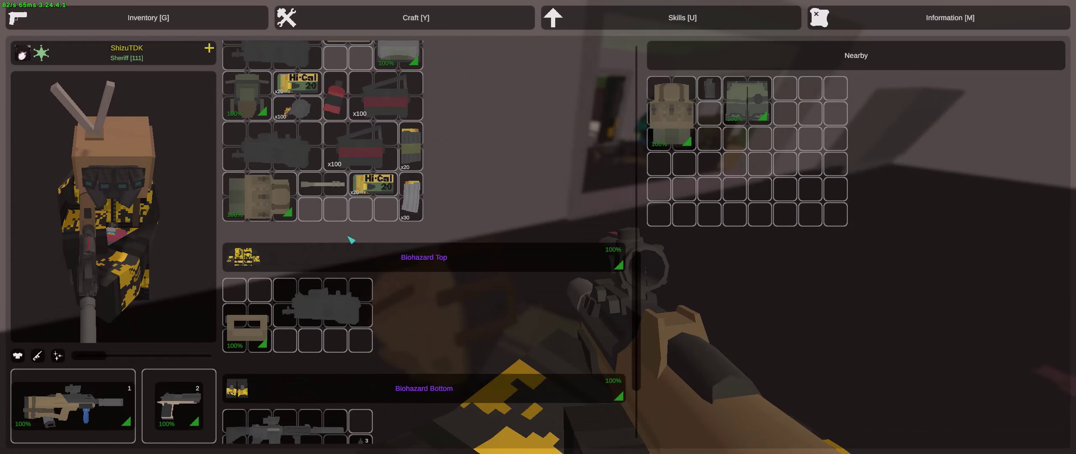
{"action": "left_click_drag", "start_coordinate": [410, 201], "coordinate": [253, 290]}
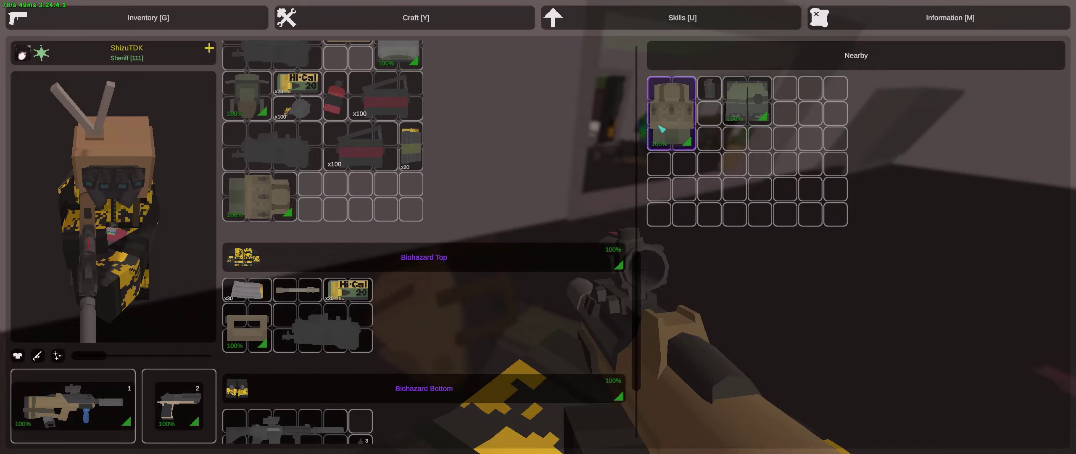
- Shoot the zombie by the window and glance at the inventory
{"action": "key", "text": "g"}
{"action": "left_click", "coordinate": [538, 198]}
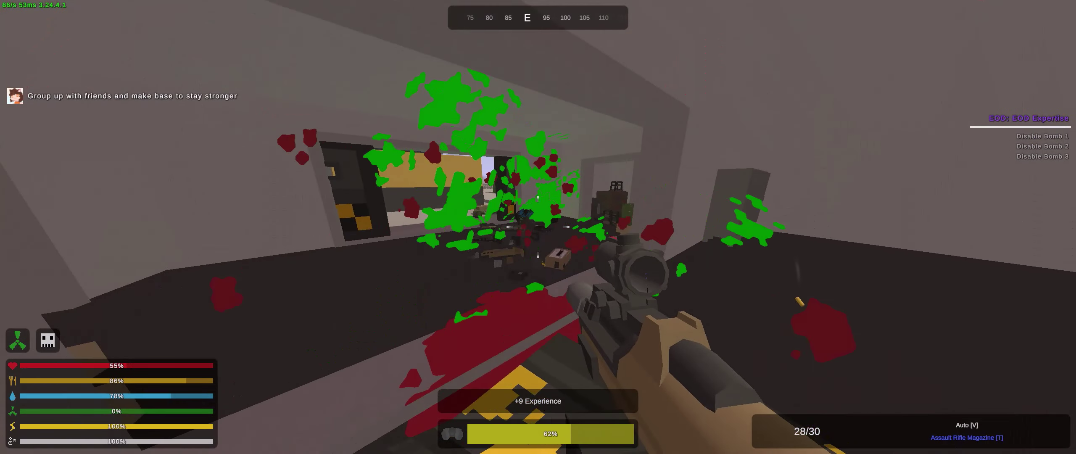
{"action": "key", "text": "g"}
{"action": "key", "text": "g"}
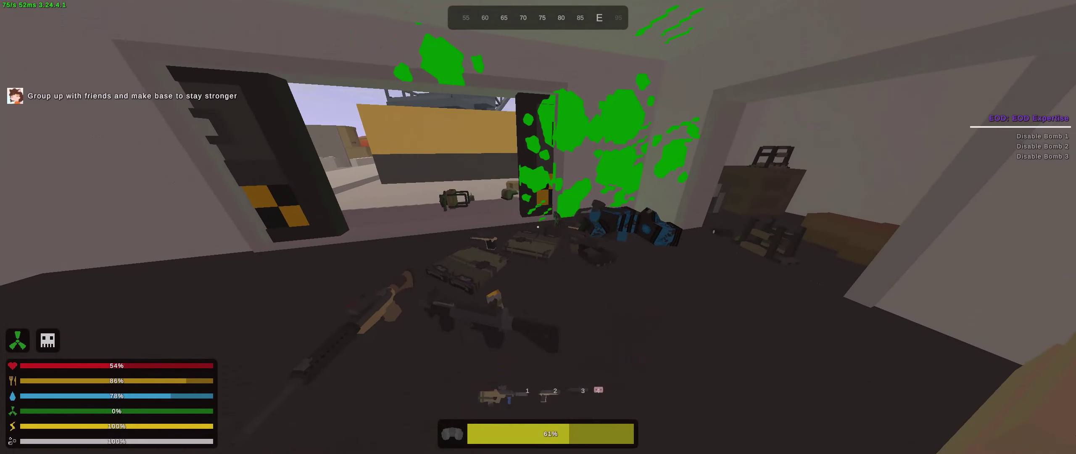
{"action": "key", "text": "g"}
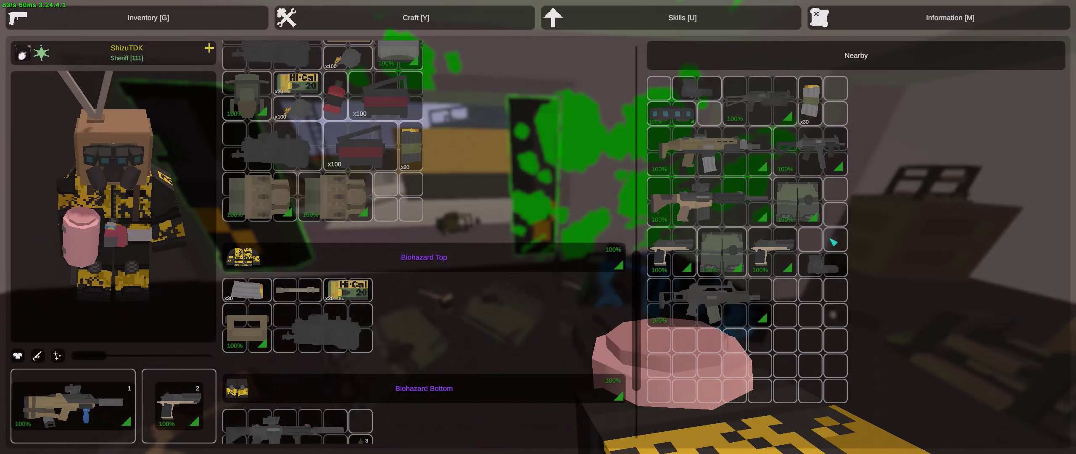
- Bring up the inventory beside the fresh loot, including large ammo boxes
{"action": "key", "text": "g"}
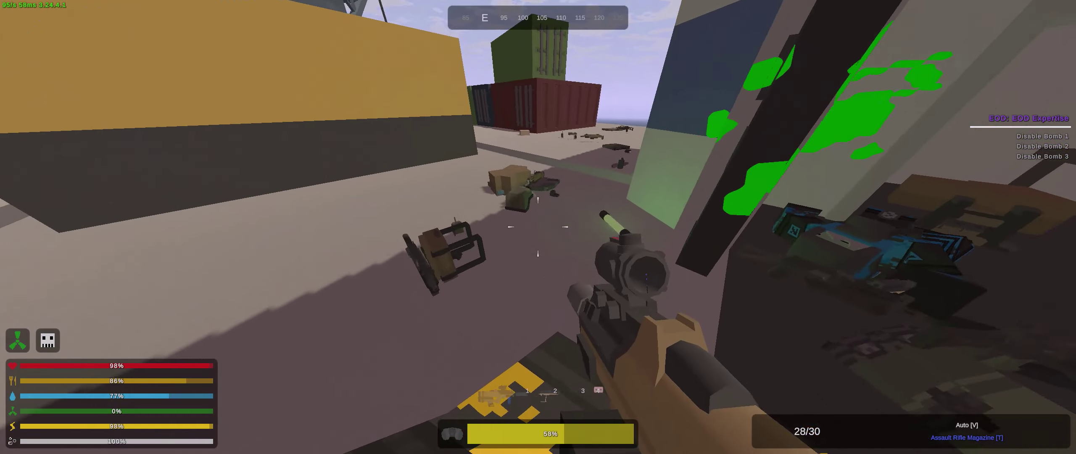
{"action": "key", "text": "g"}
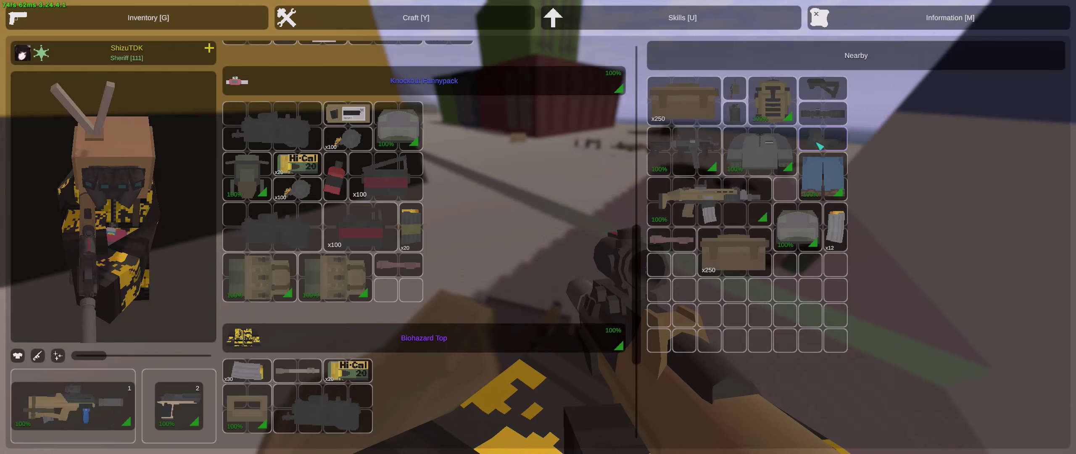
{"action": "key", "text": "g"}
{"action": "key", "text": "g"}
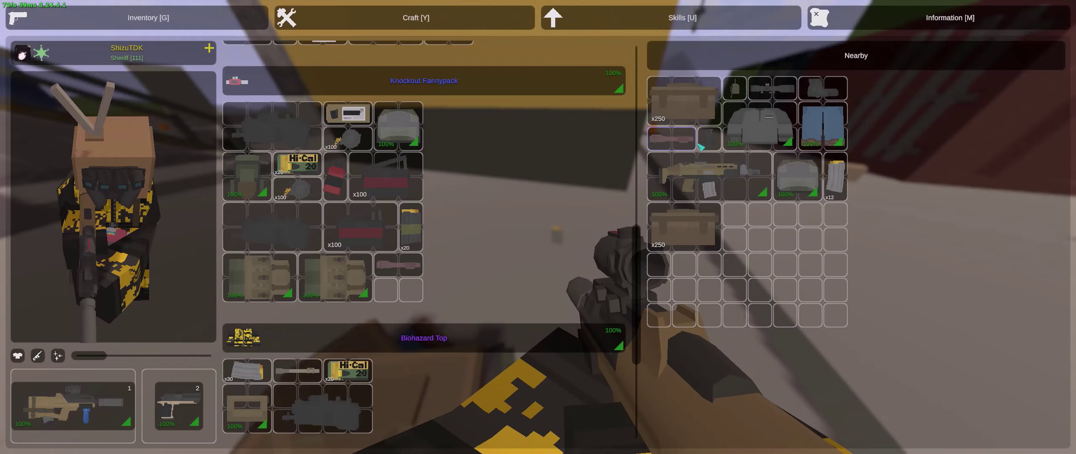
{"action": "key", "text": "g"}
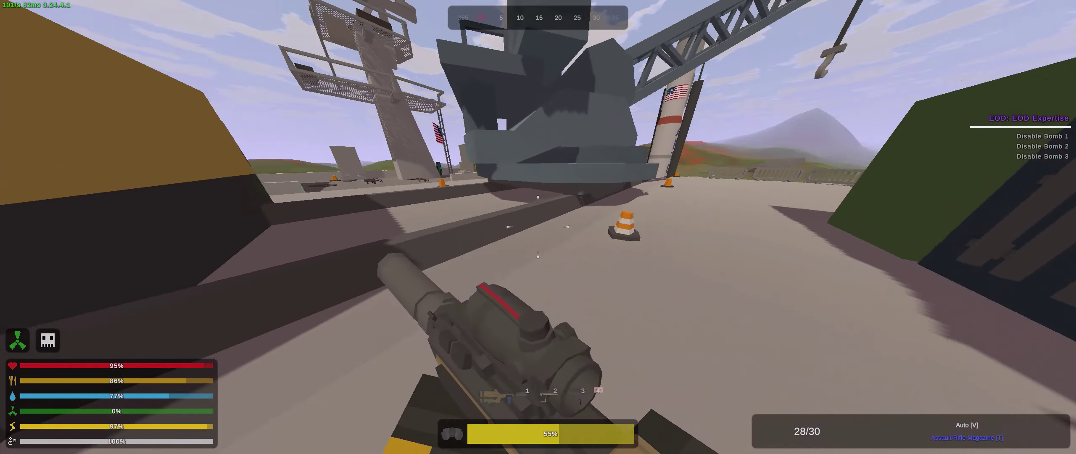
- Snipe the distant target and run across the yard
{"action": "right_click", "coordinate": [538, 227]}
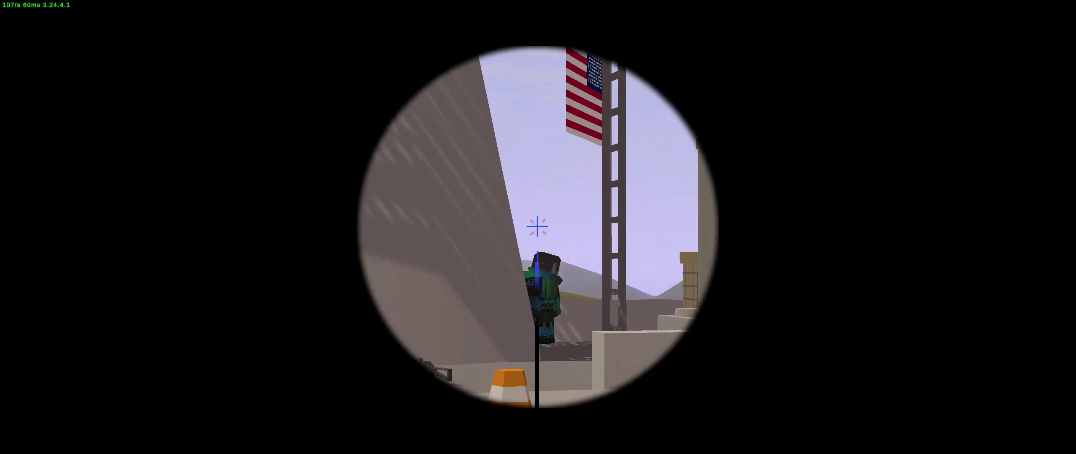
{"action": "left_click", "coordinate": [538, 227]}
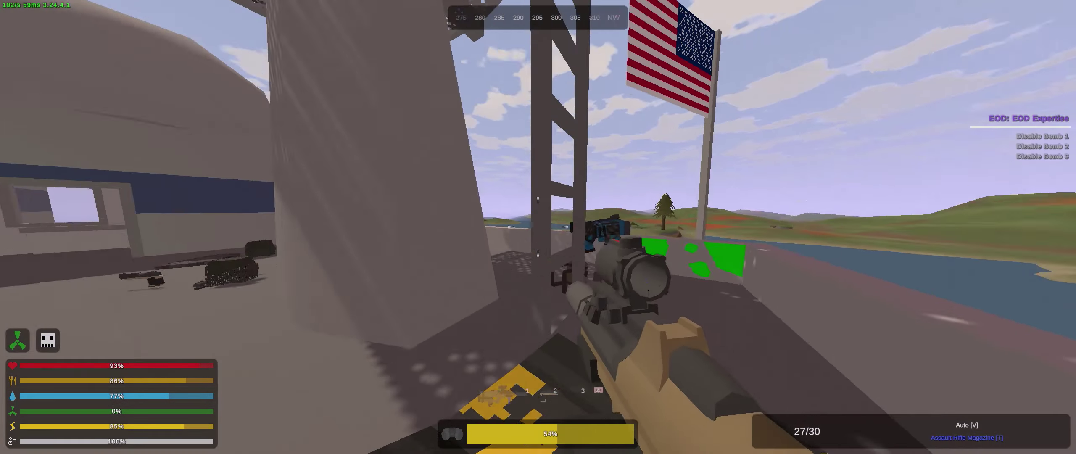
{"action": "key", "text": "h"}
{"action": "key", "text": "w"}
{"action": "key", "text": "h"}
- Gun down the two yard zombies and reload the rifle to full
{"action": "key", "text": "1"}
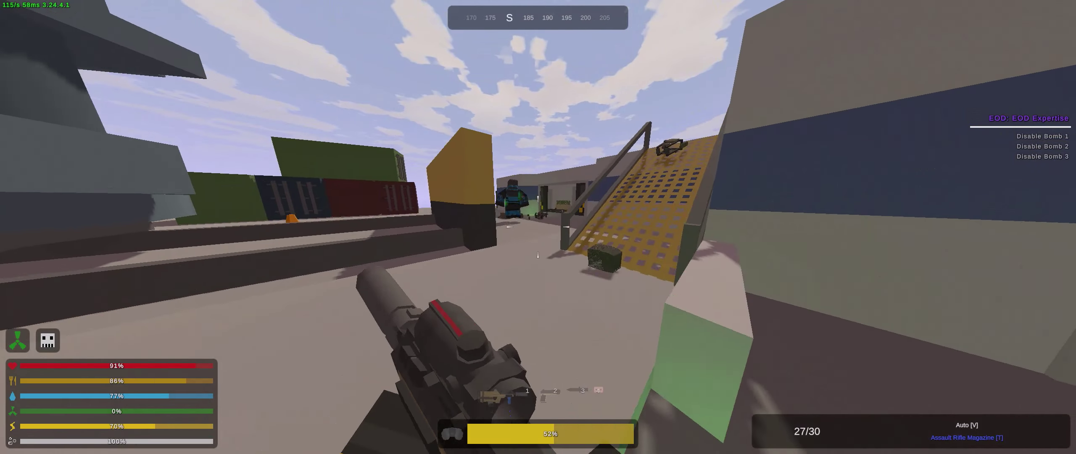
{"action": "right_click", "coordinate": [538, 227]}
{"action": "left_click", "coordinate": [538, 227]}
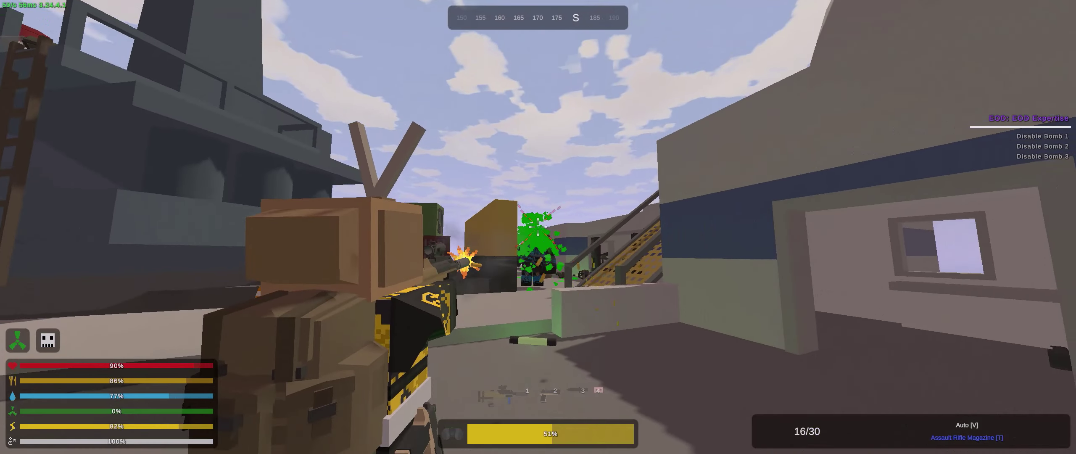
{"action": "left_click", "coordinate": [537, 227]}
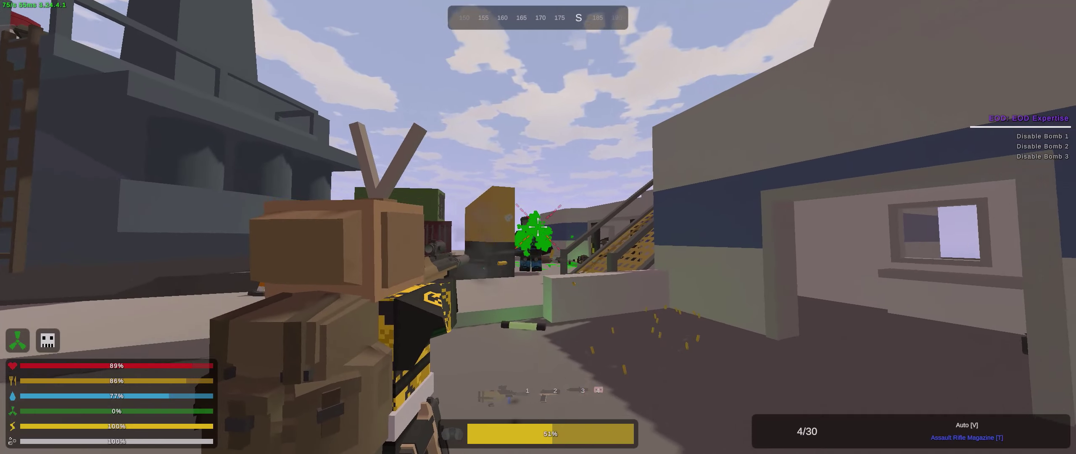
{"action": "key", "text": "r"}
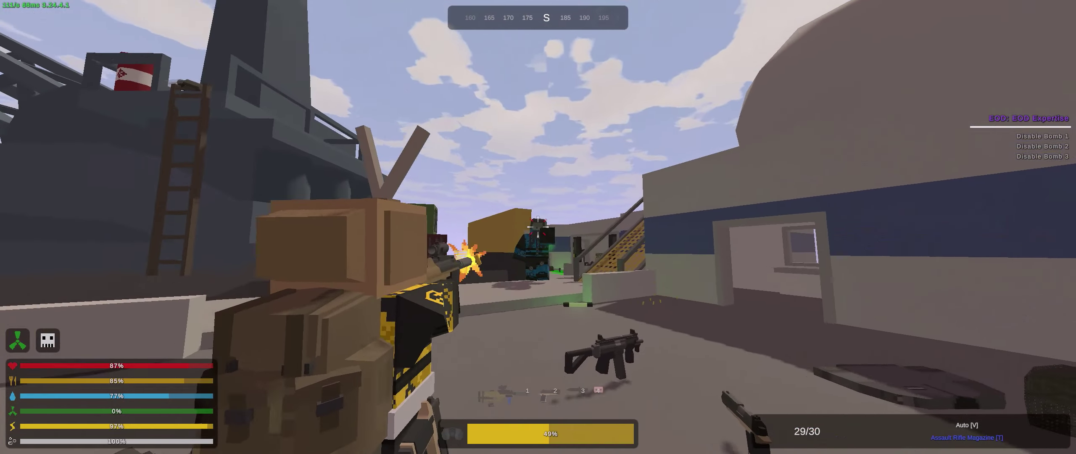
{"action": "left_click", "coordinate": [538, 227]}
- Drop the x28 magazine and tall rifle, and take the sniper rifle and machine gun
{"action": "key", "text": "g"}
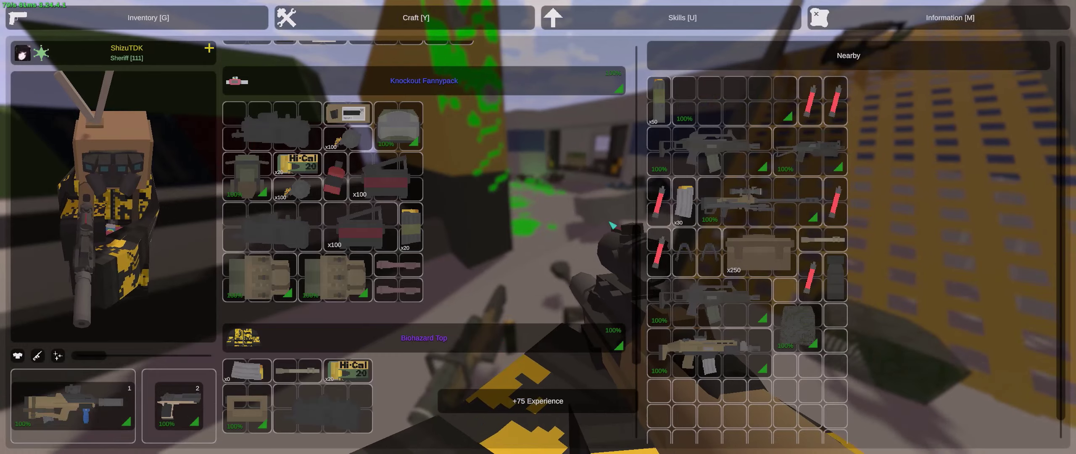
{"action": "scroll", "coordinate": [368, 169], "scroll_direction": "down", "scroll_amount": 3}
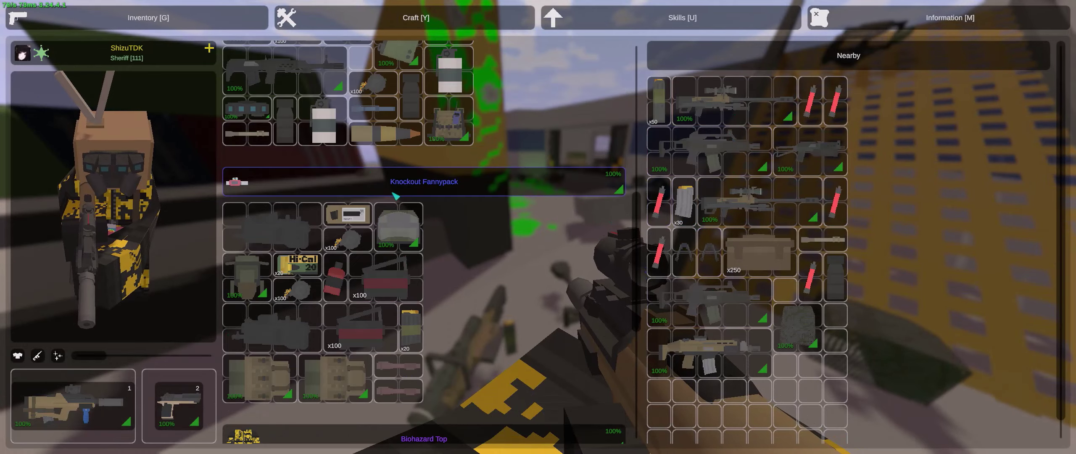
{"action": "scroll", "coordinate": [404, 194], "scroll_direction": "down", "scroll_amount": 5}
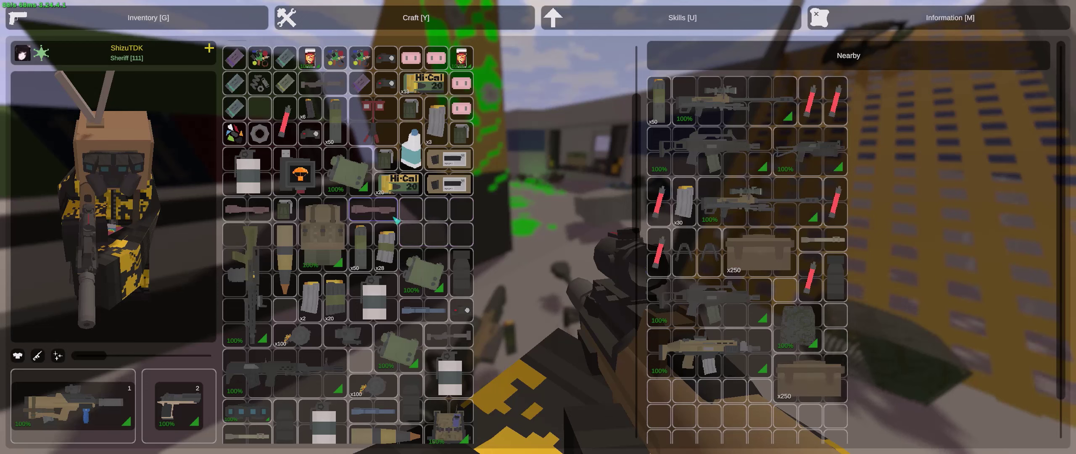
{"action": "left_click", "coordinate": [386, 252], "text": "ctrl"}
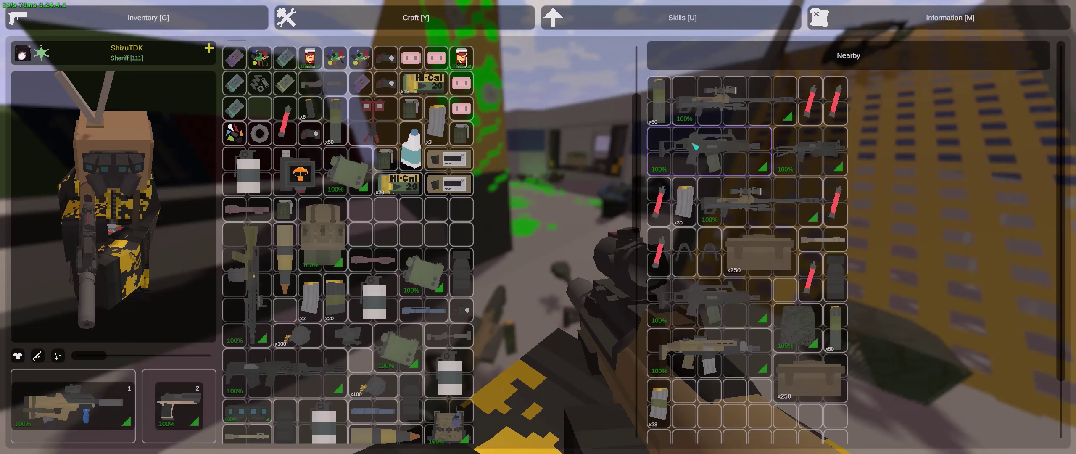
{"action": "left_click", "coordinate": [736, 102], "text": "ctrl"}
{"action": "scroll", "coordinate": [412, 206], "scroll_direction": "up", "scroll_amount": 3}
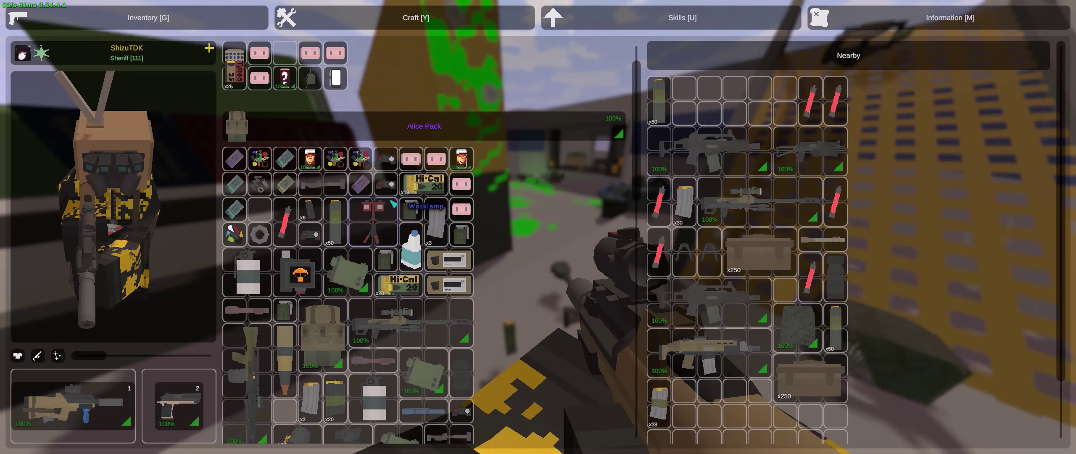
{"action": "scroll", "coordinate": [318, 244], "scroll_direction": "down", "scroll_amount": 5}
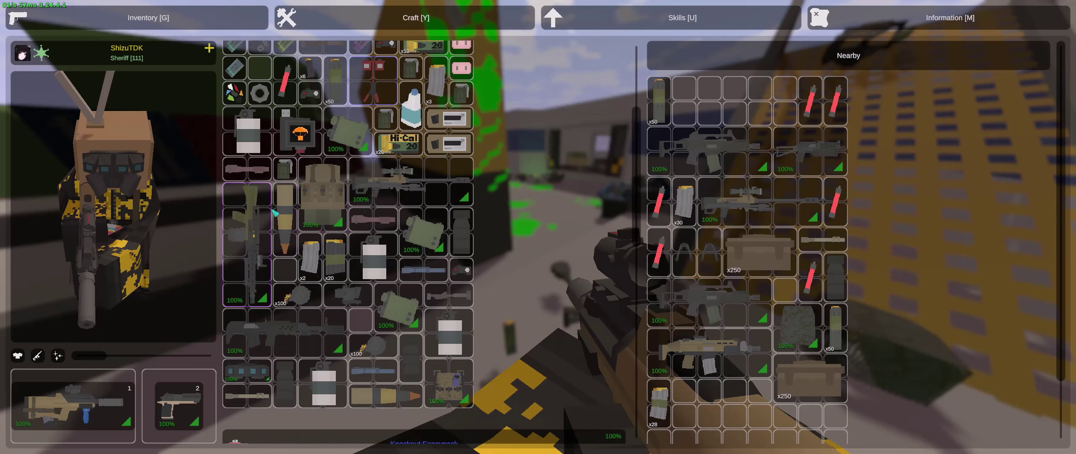
{"action": "left_click", "coordinate": [248, 236], "text": "ctrl"}
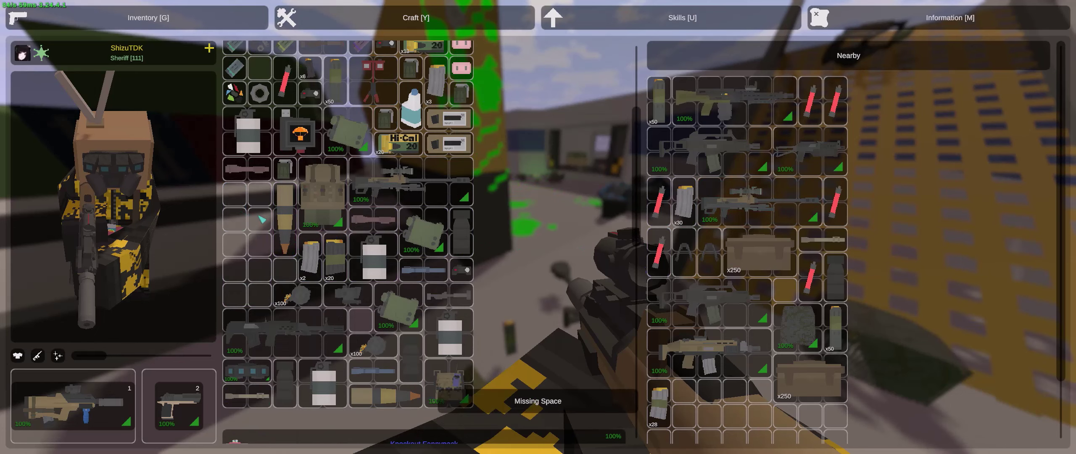
{"action": "left_click", "coordinate": [744, 202], "text": "ctrl"}
{"action": "left_click", "coordinate": [740, 101], "text": "ctrl"}
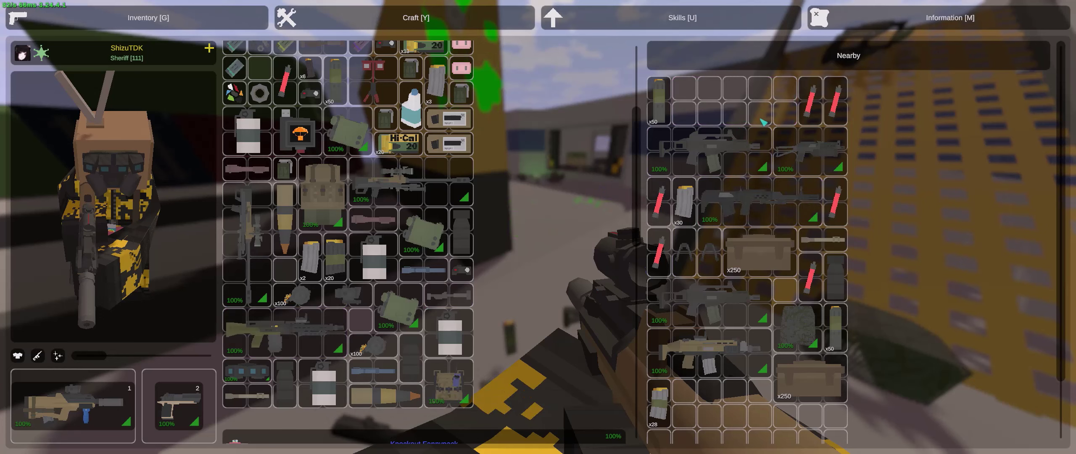
{"action": "scroll", "coordinate": [431, 226], "scroll_direction": "down", "scroll_amount": 3}
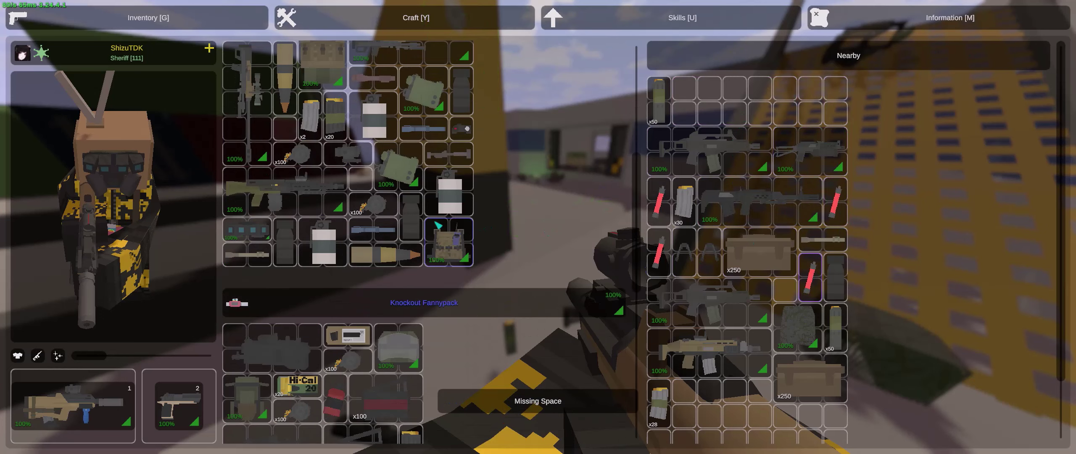
{"action": "left_click", "coordinate": [661, 210], "text": "ctrl"}
{"action": "scroll", "coordinate": [431, 210], "scroll_direction": "up", "scroll_amount": 4}
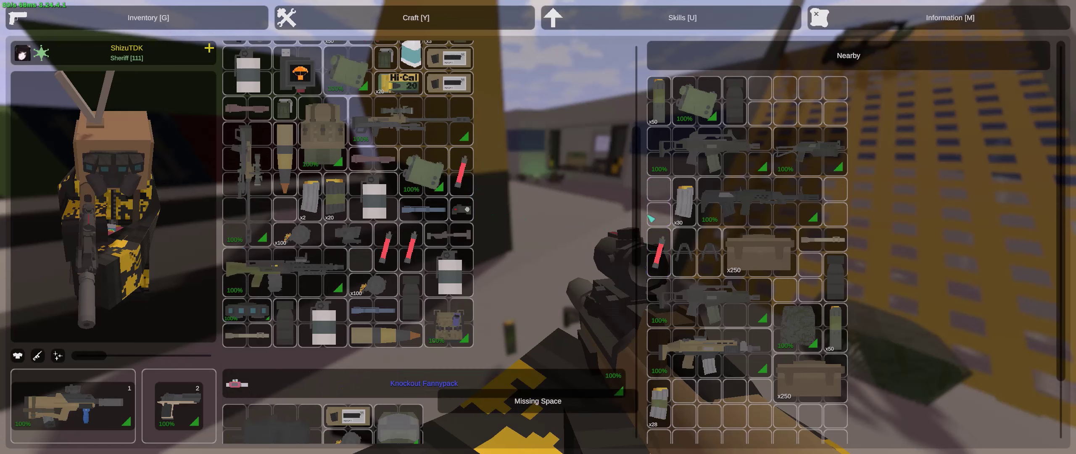
{"action": "scroll", "coordinate": [431, 225], "scroll_direction": "down", "scroll_amount": 5}
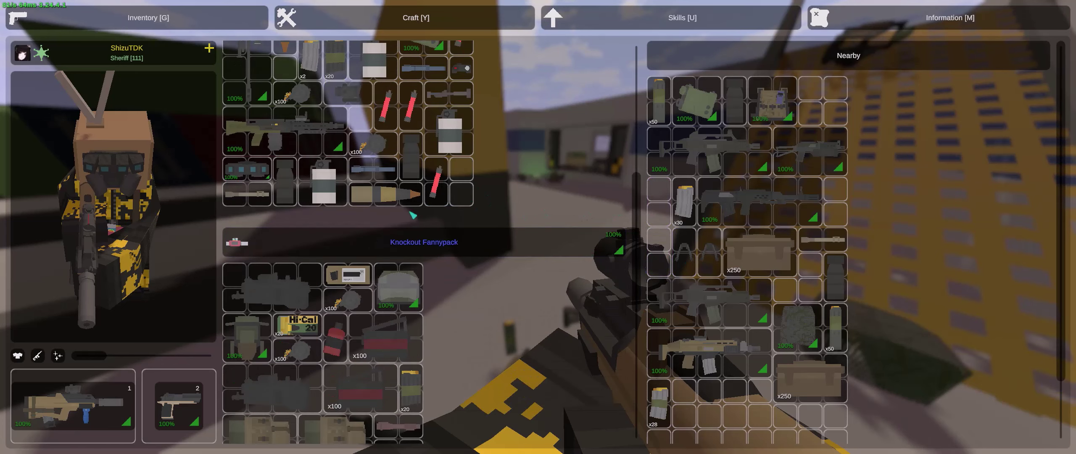
{"action": "scroll", "coordinate": [823, 172], "scroll_direction": "down", "scroll_amount": 3}
{"action": "scroll", "coordinate": [714, 286], "scroll_direction": "up", "scroll_amount": 3}
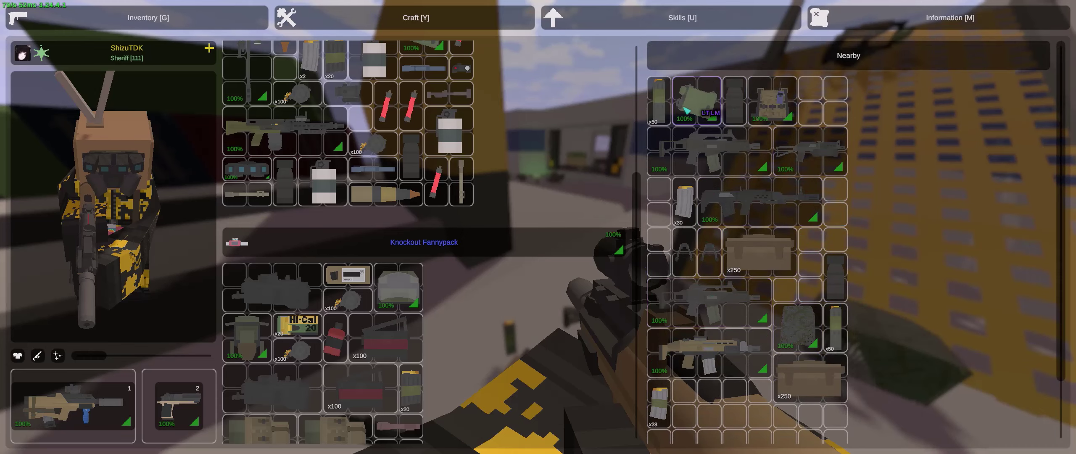
{"action": "scroll", "coordinate": [421, 253], "scroll_direction": "down", "scroll_amount": 3}
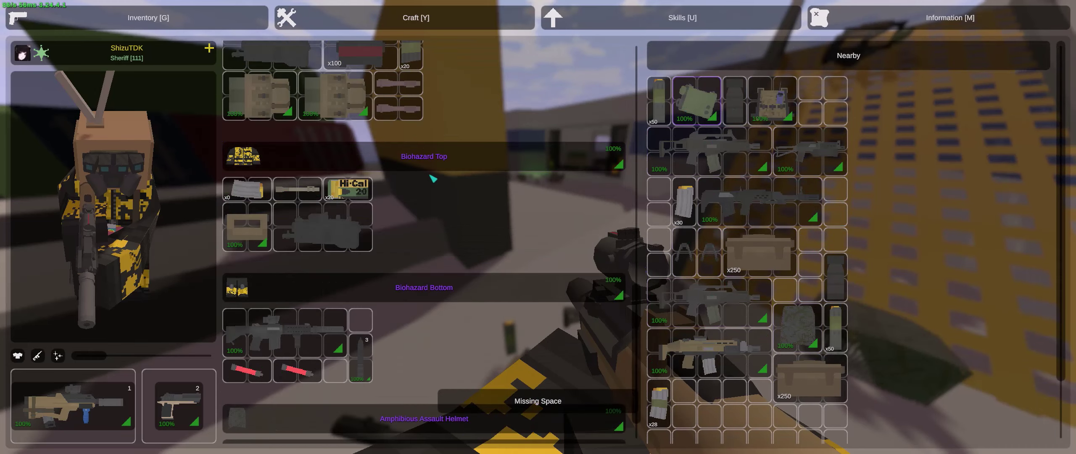
{"action": "scroll", "coordinate": [420, 253], "scroll_direction": "down", "scroll_amount": 3}
- Scope in on the vehicle target and try grabbing the dropped loot
{"action": "key", "text": "g"}
{"action": "right_click", "coordinate": [537, 227]}
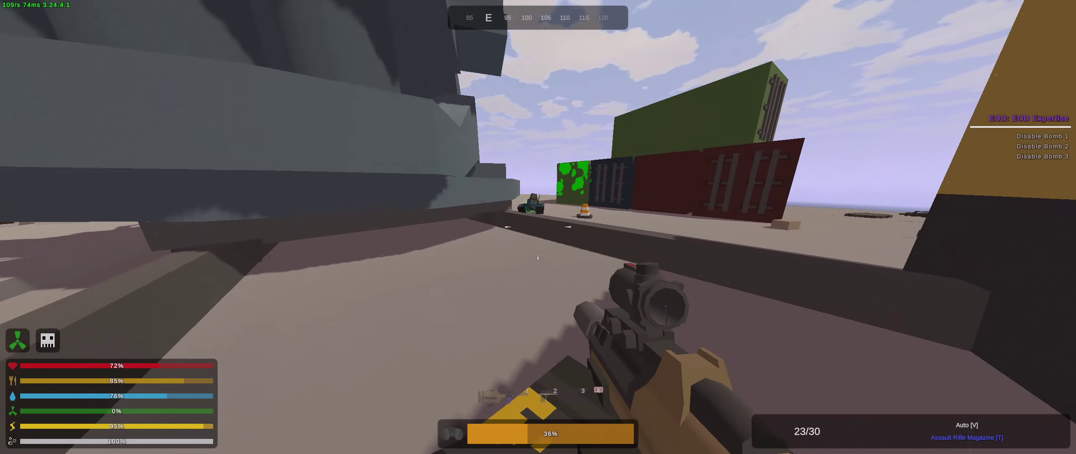
{"action": "right_click", "coordinate": [538, 227]}
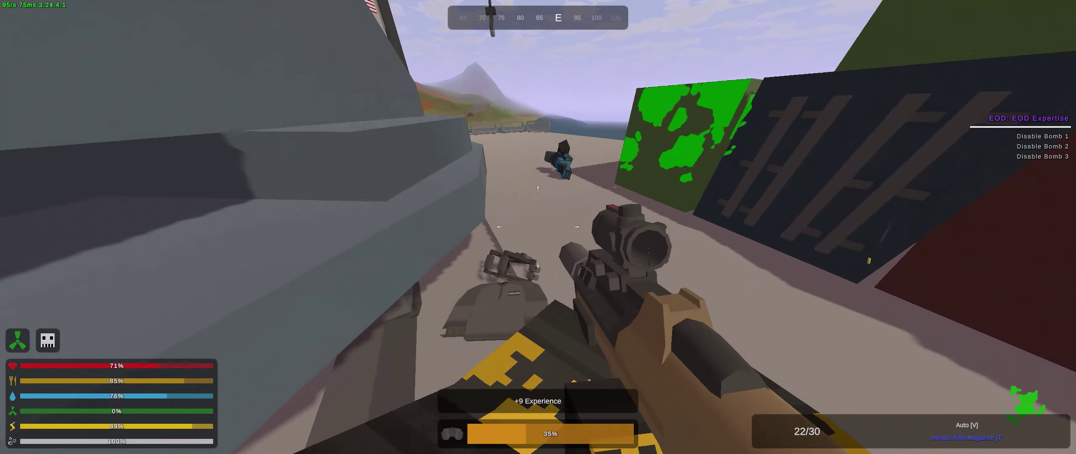
{"action": "key", "text": "g"}
{"action": "key", "text": "g"}
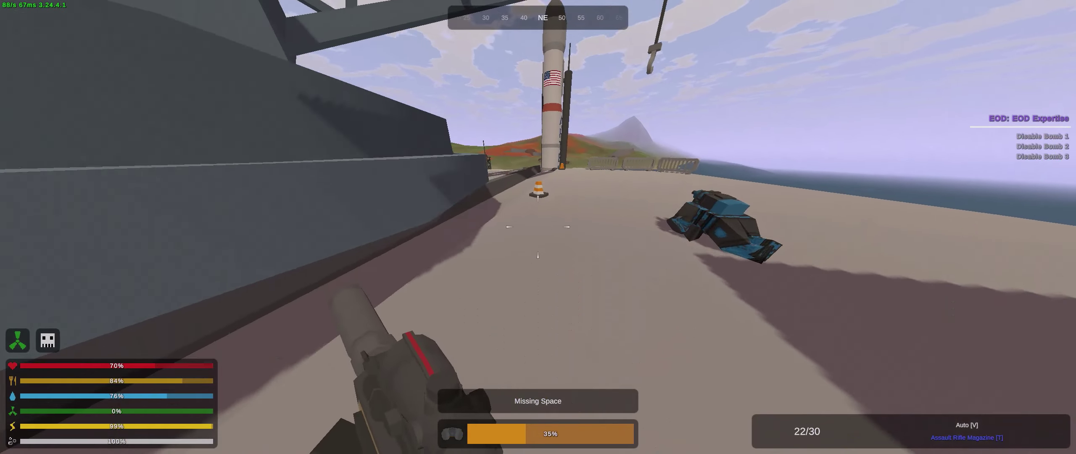
{"action": "key", "text": "x"}
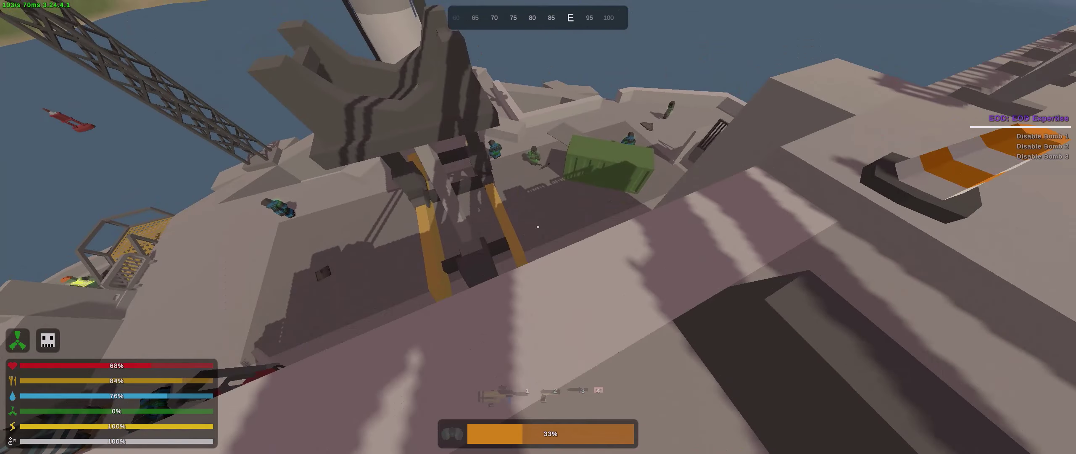
- Re-equip the rifle and snipe the distant enemy player on the deck
{"action": "key", "text": "1"}
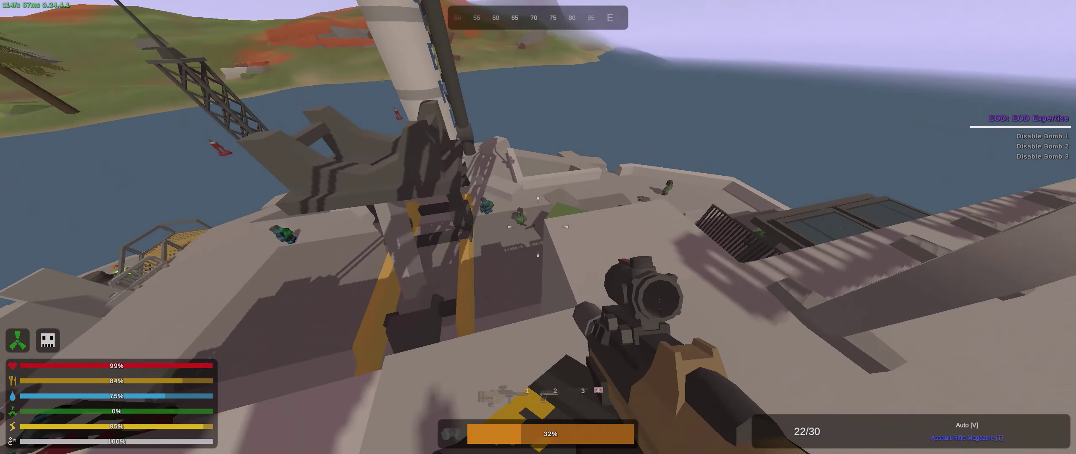
{"action": "right_click", "coordinate": [537, 227]}
{"action": "right_click", "coordinate": [538, 227]}
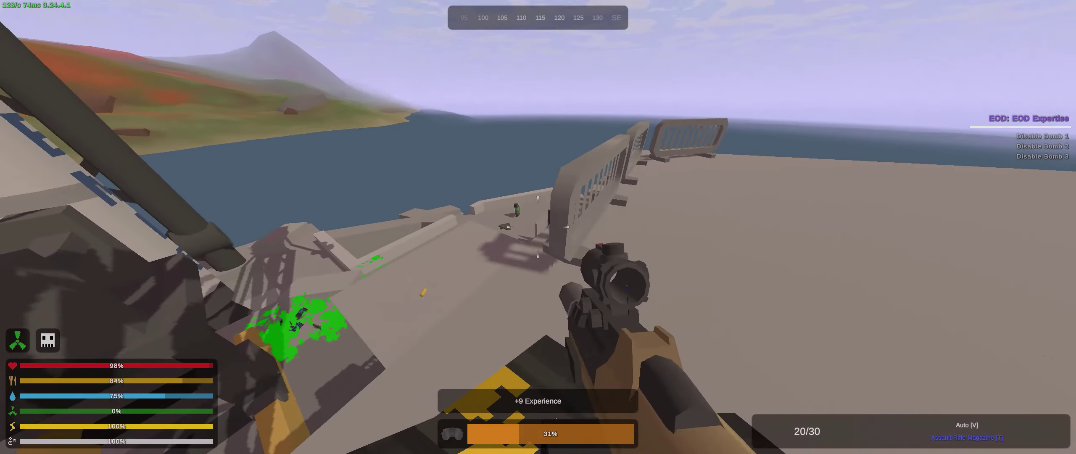
{"action": "right_click", "coordinate": [538, 227]}
{"action": "left_click", "coordinate": [538, 227]}
{"action": "right_click", "coordinate": [539, 227]}
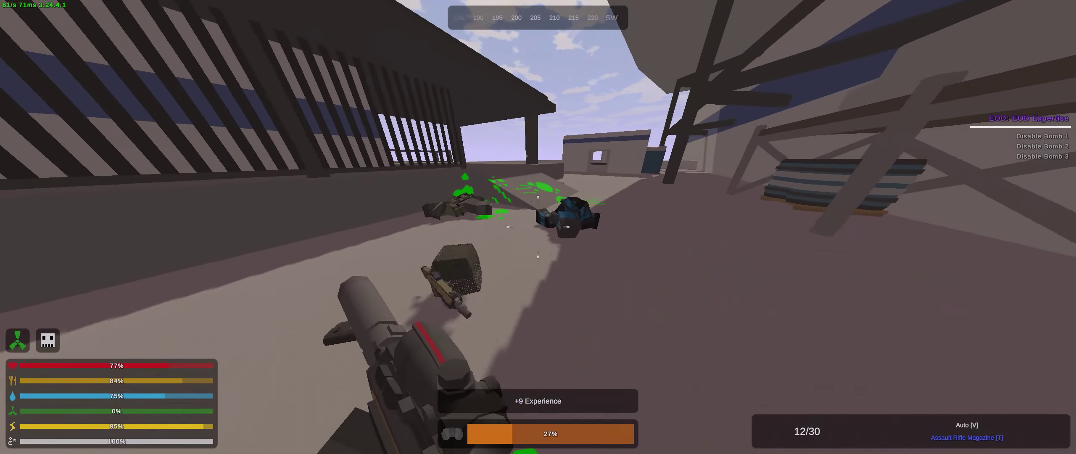
- Check the loot dropped by the fallen enemy
{"action": "key", "text": "g"}
{"action": "key", "text": "g"}
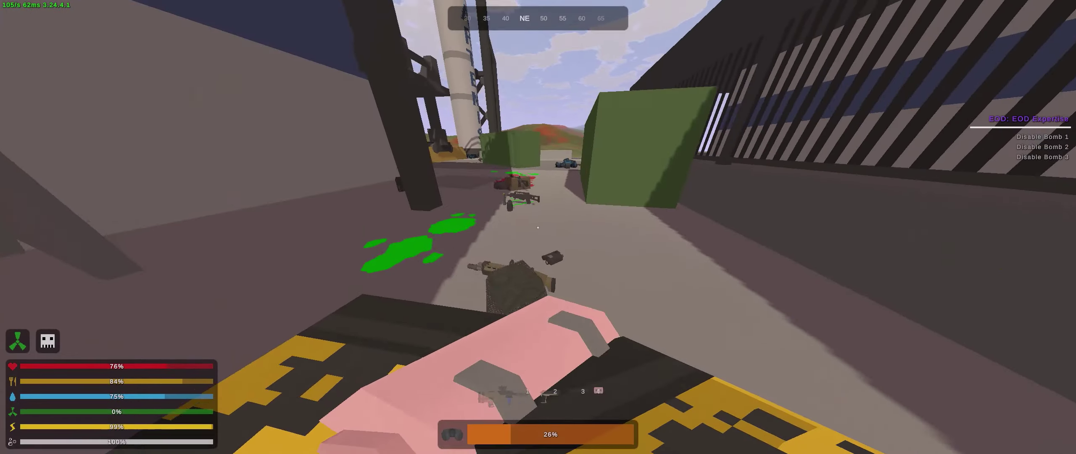
{"action": "key", "text": "g"}
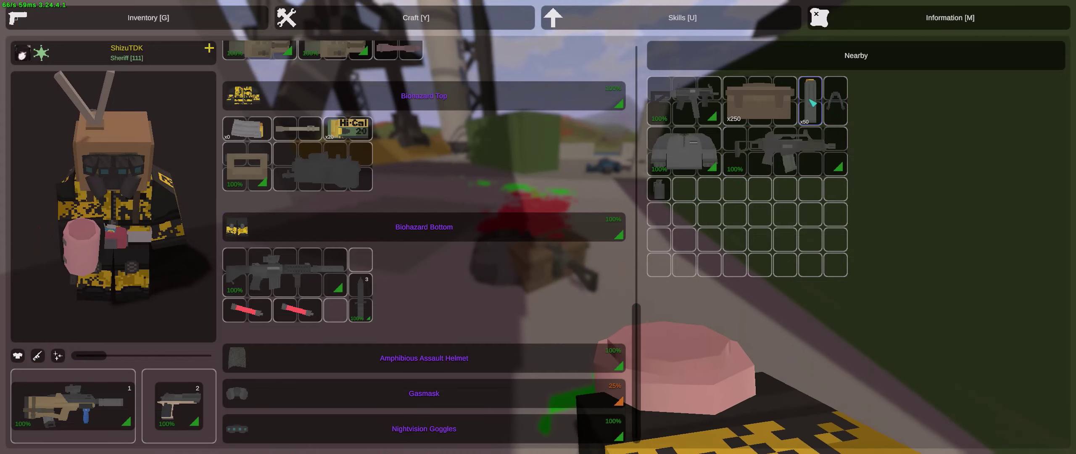
{"action": "key", "text": "g"}
{"action": "key", "text": "g"}
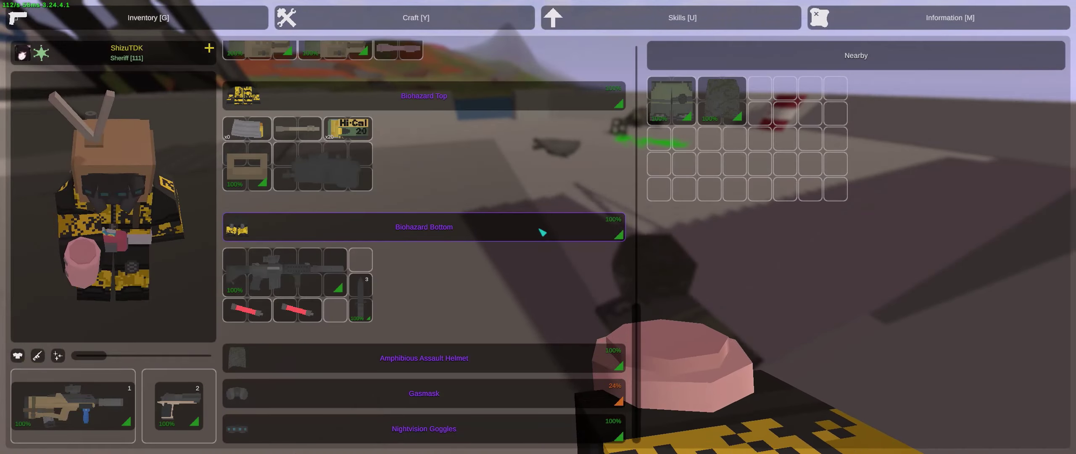
{"action": "key", "text": "g"}
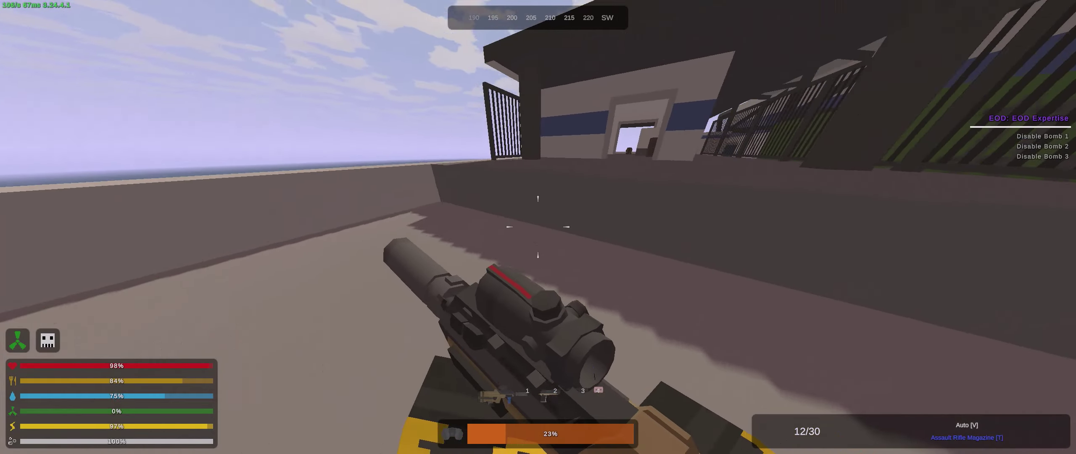
- Walk through the building and across the pad toward the launch tower
{"action": "key", "text": "w"}
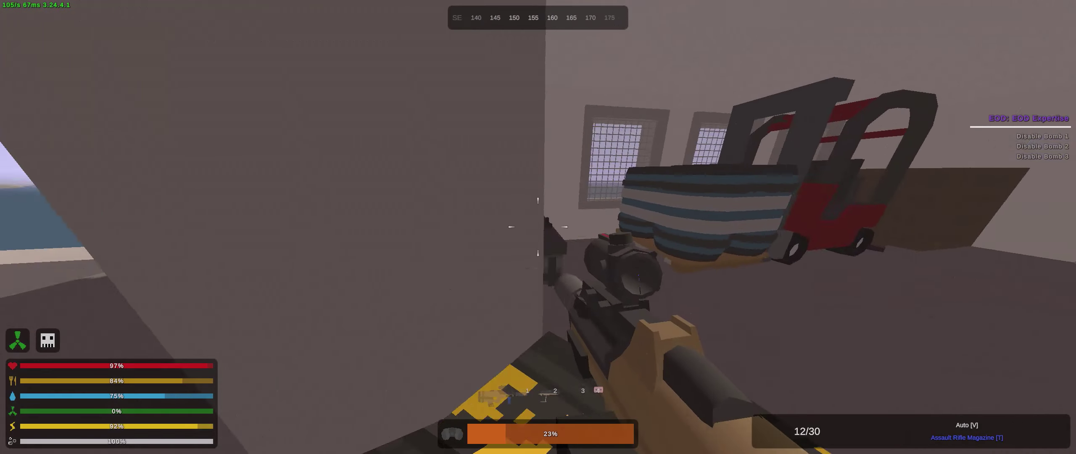
{"action": "key", "text": "w"}
{"action": "key", "text": "w"}
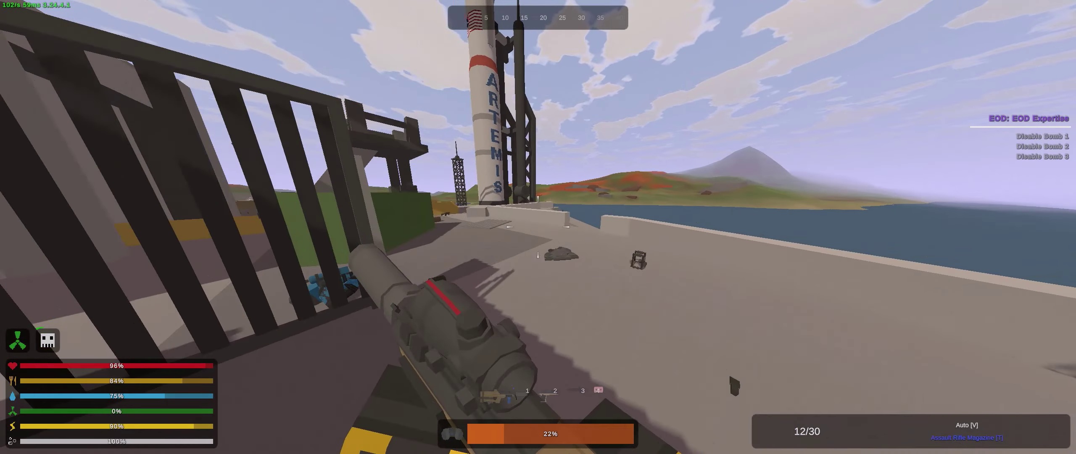
{"action": "key", "text": "w"}
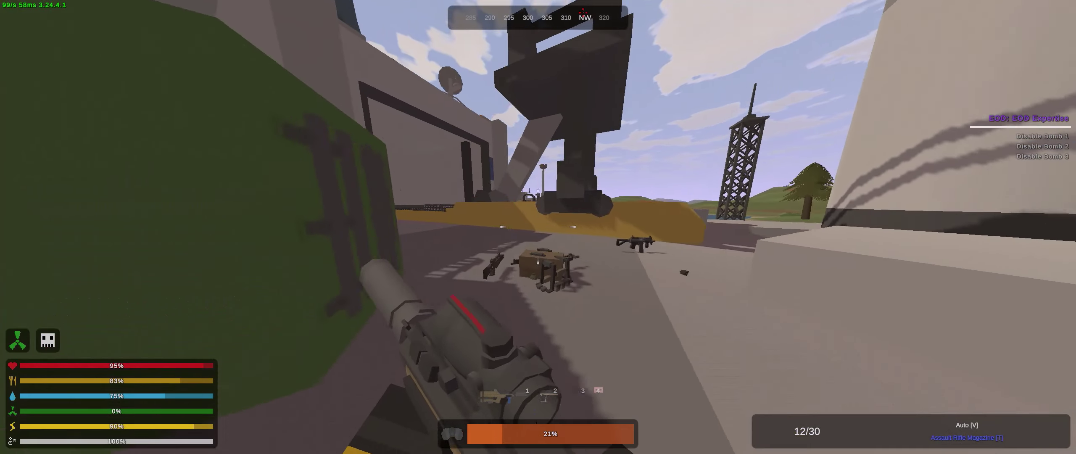
{"action": "key", "text": "w"}
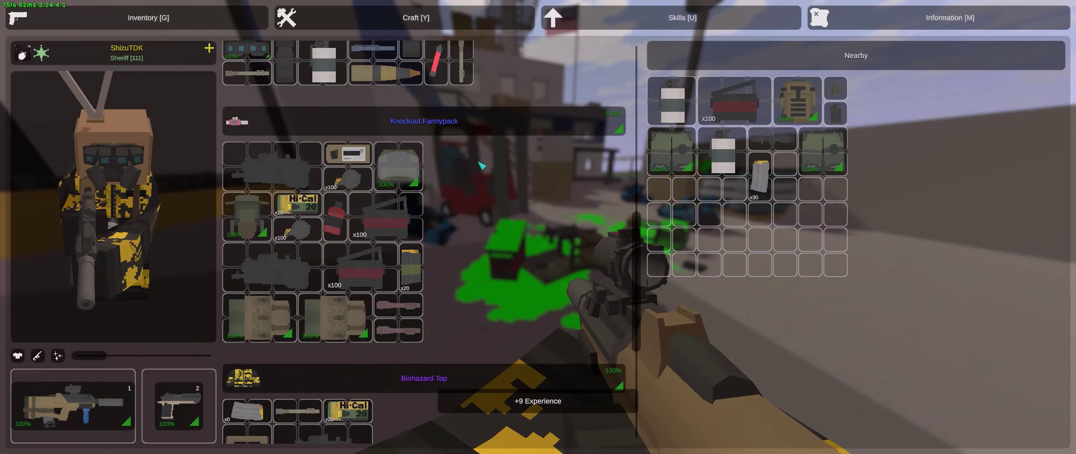
{"action": "scroll", "coordinate": [378, 210], "scroll_direction": "up", "scroll_amount": 5}
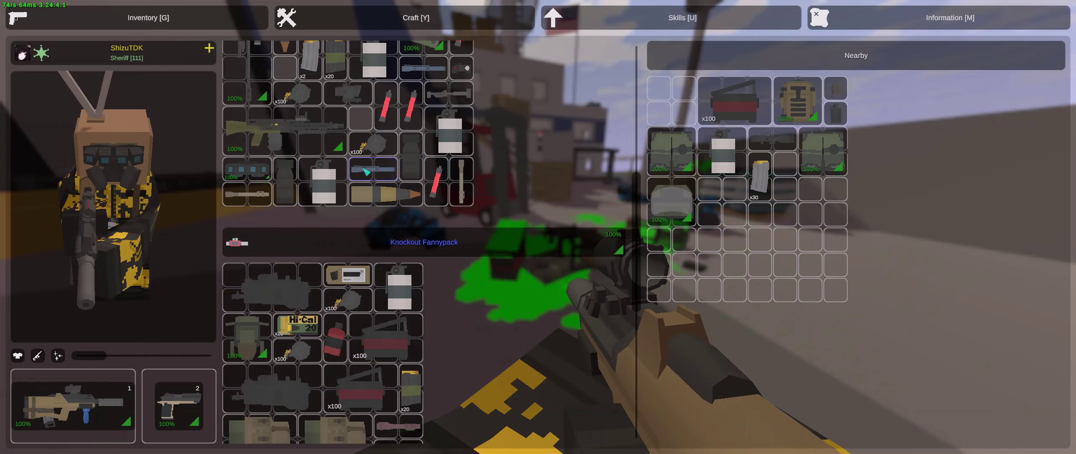
{"action": "scroll", "coordinate": [353, 202], "scroll_direction": "up", "scroll_amount": 3}
{"action": "scroll", "coordinate": [344, 194], "scroll_direction": "up", "scroll_amount": 3}
{"action": "scroll", "coordinate": [342, 191], "scroll_direction": "up", "scroll_amount": 3}
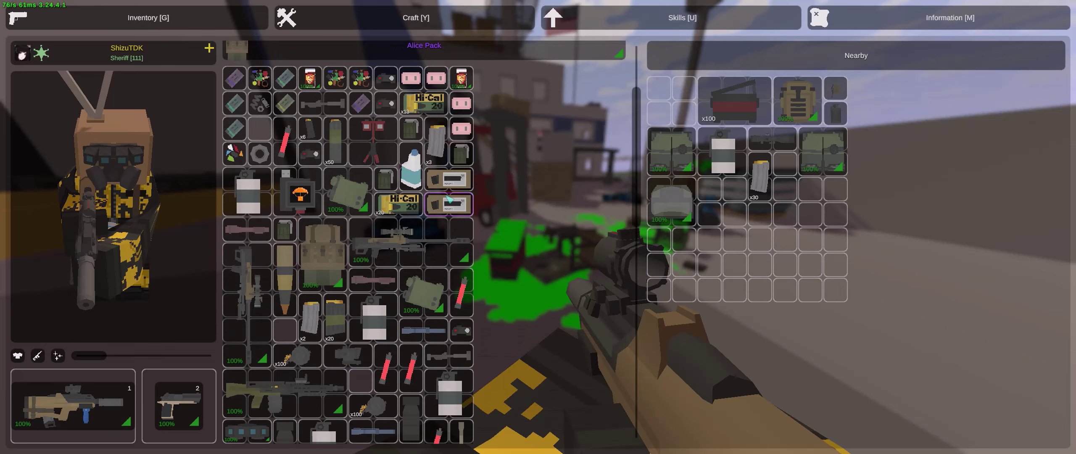
{"action": "scroll", "coordinate": [372, 156], "scroll_direction": "up", "scroll_amount": 1}
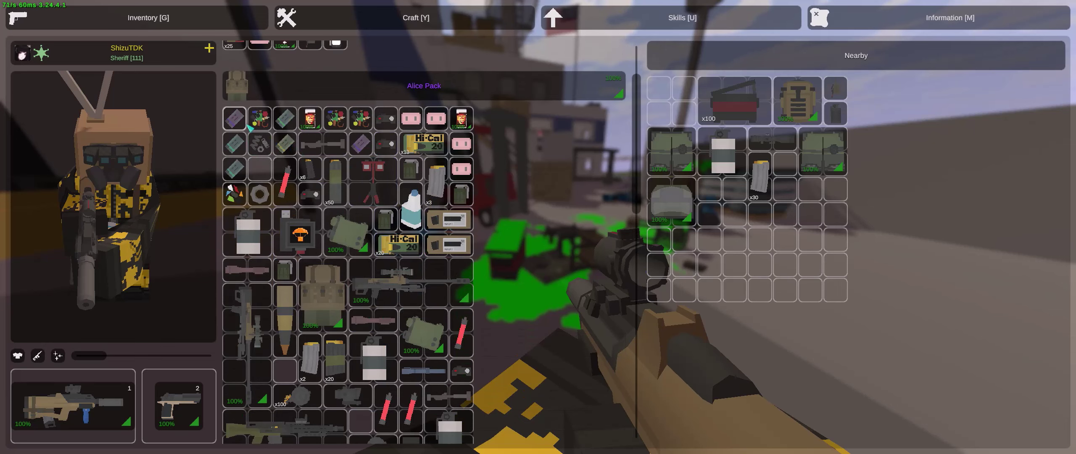
- Drop the tripod, magazine and small items from the Alice Pack, then close the inventory
{"action": "left_click_drag", "start_coordinate": [235, 171], "coordinate": [259, 119]}
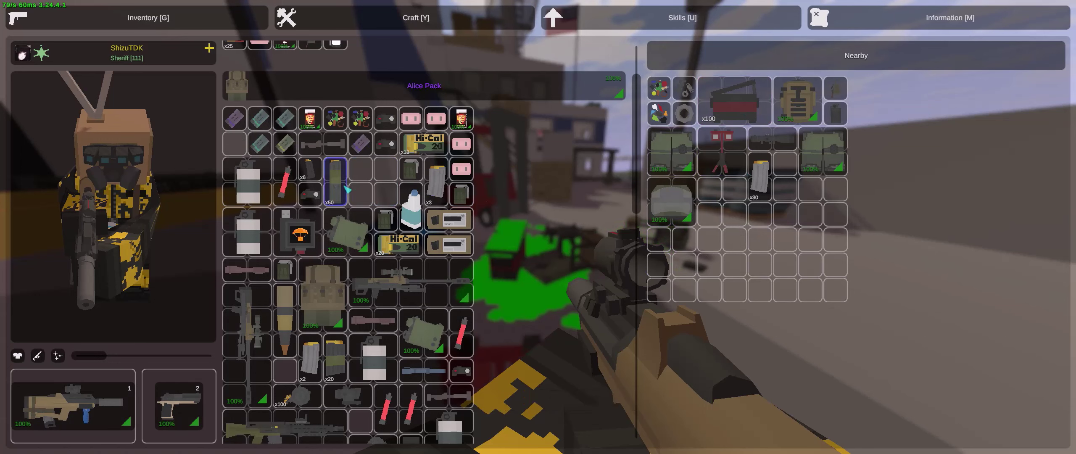
{"action": "key", "text": "g"}
{"action": "key", "text": "g"}
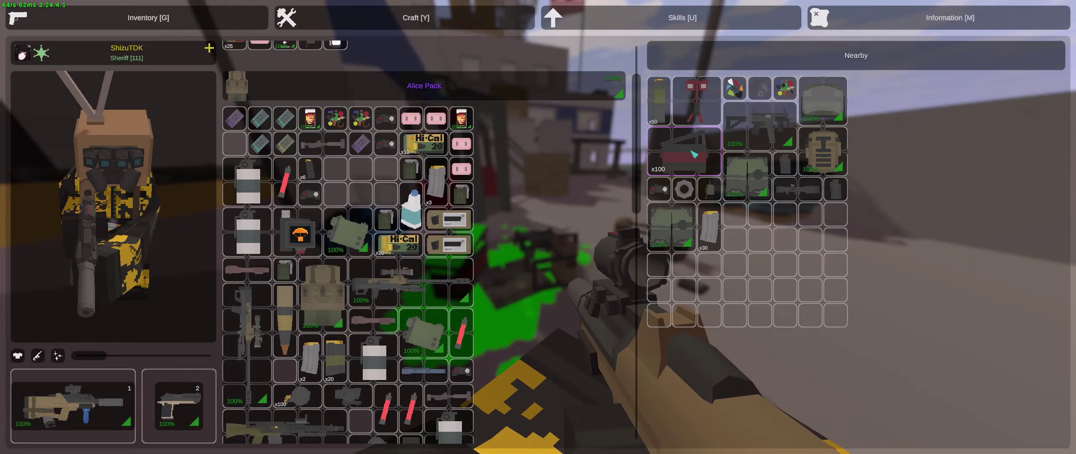
{"action": "key", "text": "g"}
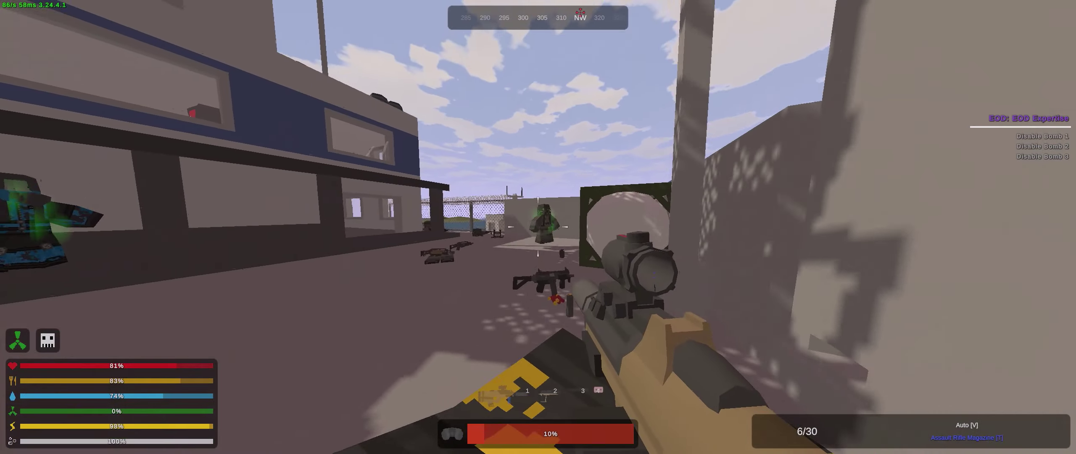
- Shoot the approaching courtyard zombies through the rifle scope
{"action": "right_click", "coordinate": [538, 228]}
{"action": "left_click", "coordinate": [538, 227]}
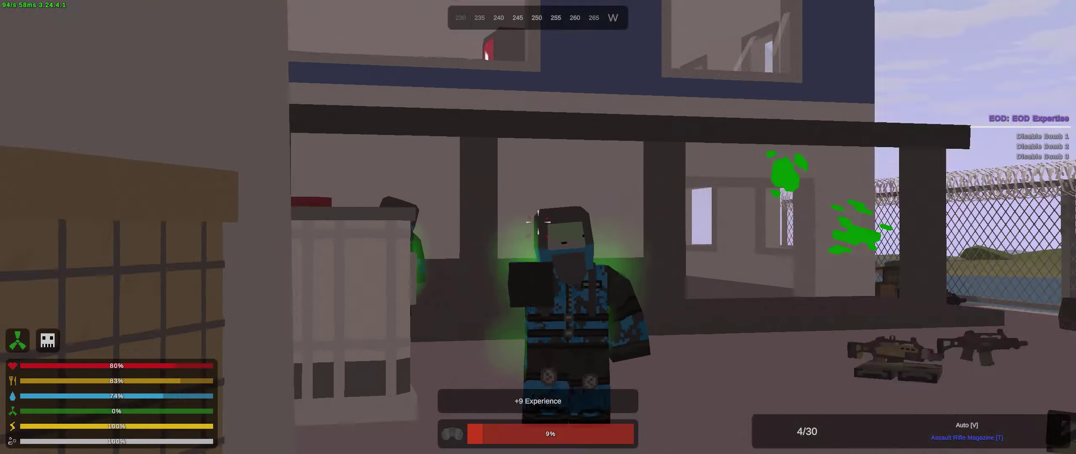
{"action": "right_click", "coordinate": [538, 227]}
{"action": "left_click", "coordinate": [538, 228]}
{"action": "left_click", "coordinate": [538, 227]}
{"action": "right_click", "coordinate": [538, 227]}
{"action": "key", "text": "w"}
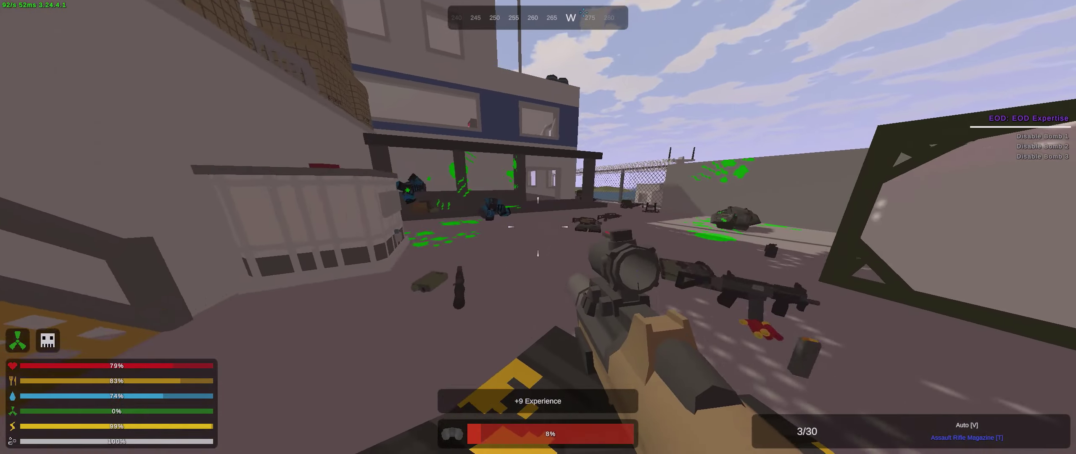
{"action": "left_click", "coordinate": [538, 227]}
- Shoot the remaining zombies, reload, and open the inventory beside the dropped rifles and ammo
{"action": "key", "text": "g"}
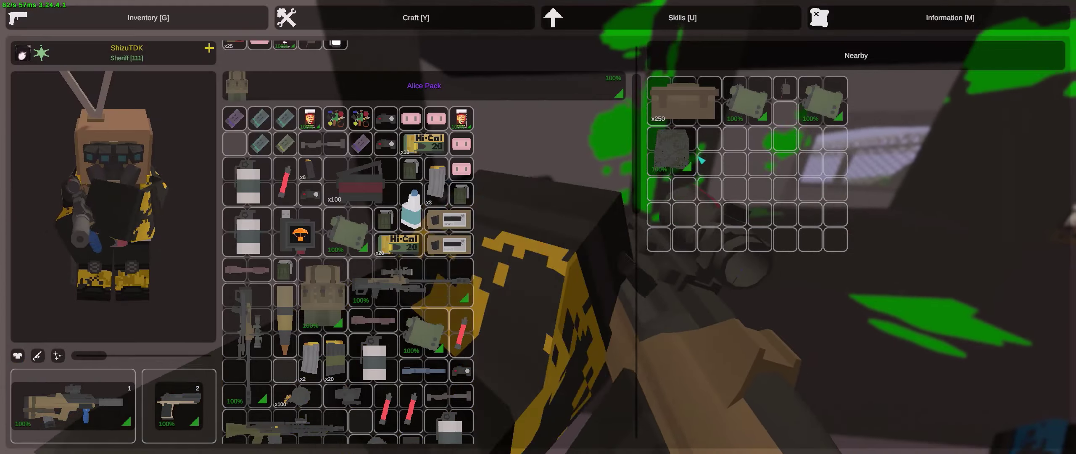
{"action": "key", "text": "g"}
{"action": "key", "text": "g"}
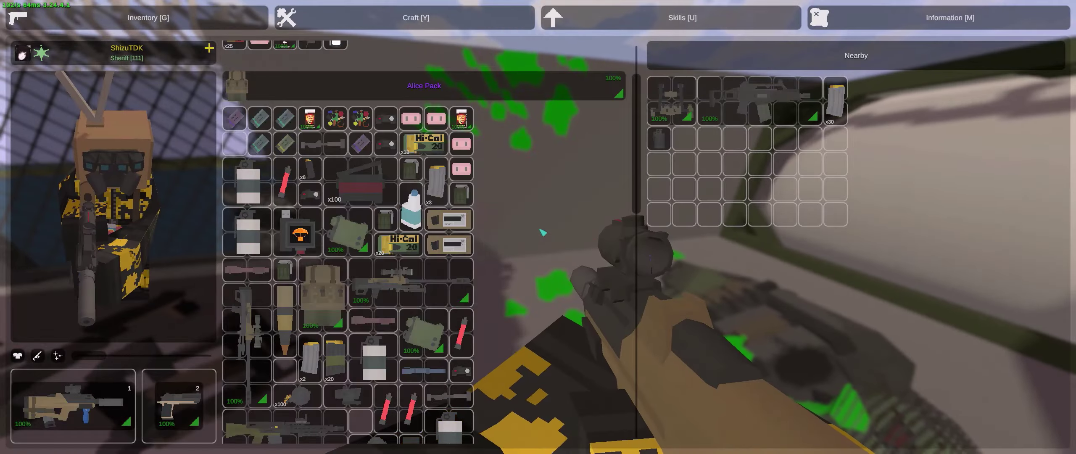
{"action": "key", "text": "g"}
{"action": "key", "text": "w"}
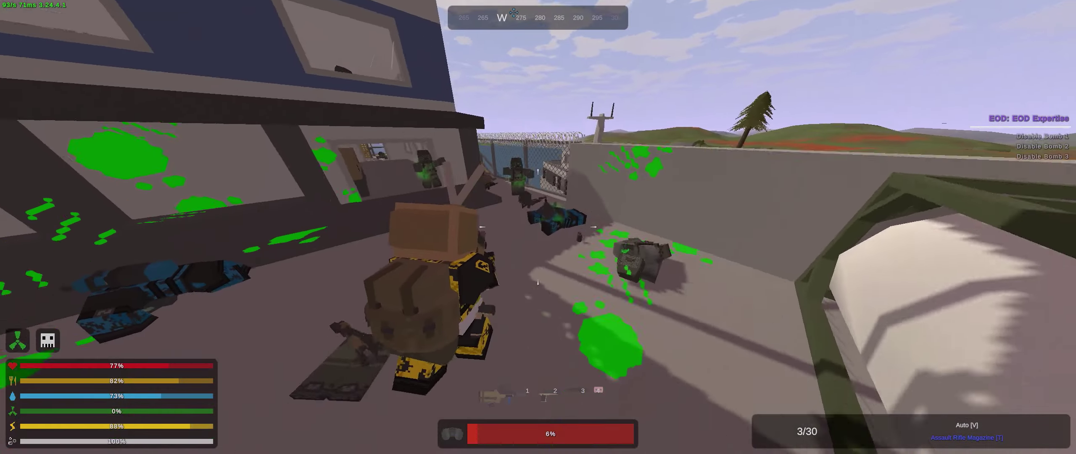
{"action": "left_click", "coordinate": [539, 227]}
{"action": "key", "text": "r"}
{"action": "key", "text": "w"}
{"action": "key", "text": "w"}
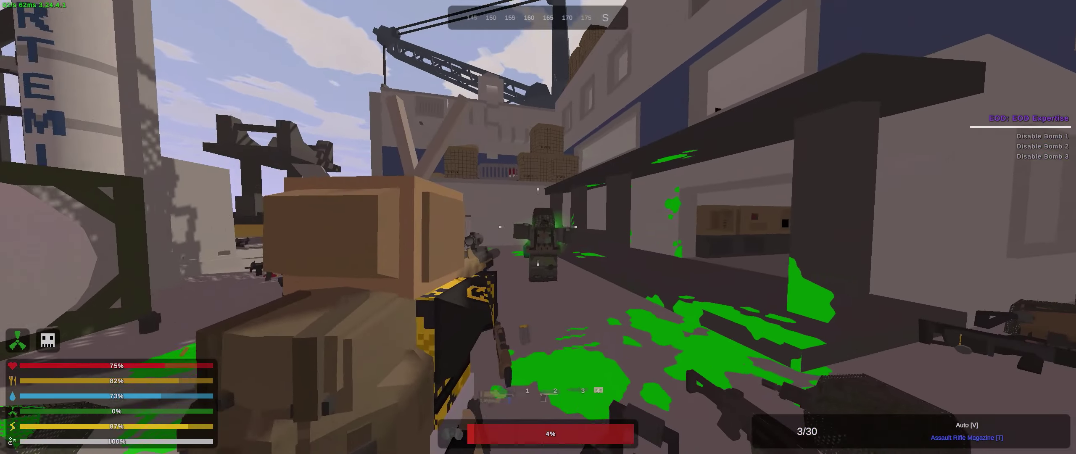
{"action": "left_click", "coordinate": [538, 227]}
{"action": "key", "text": "g"}
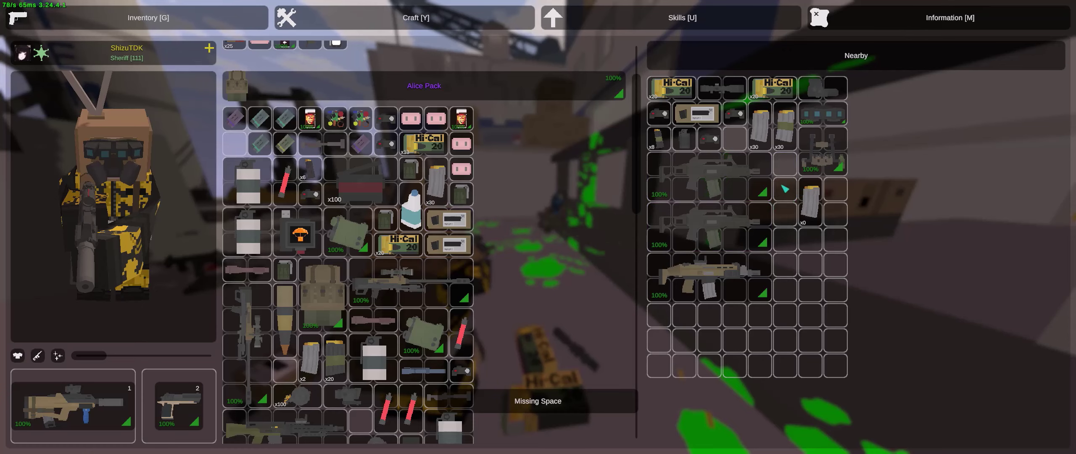
- Reopen the inventory near the loot, then close it since the pack is full
{"action": "key", "text": "g"}
{"action": "key", "text": "g"}
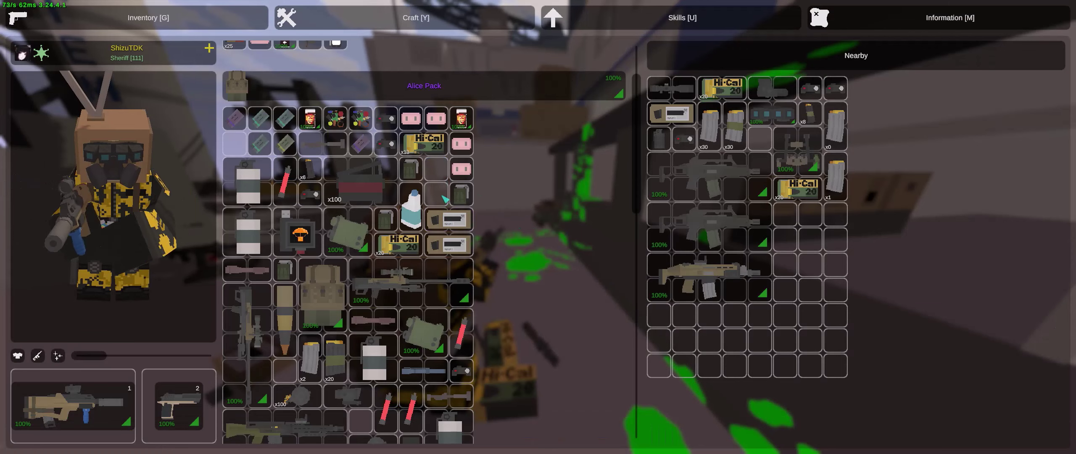
{"action": "scroll", "coordinate": [566, 217], "scroll_direction": "down", "scroll_amount": 5}
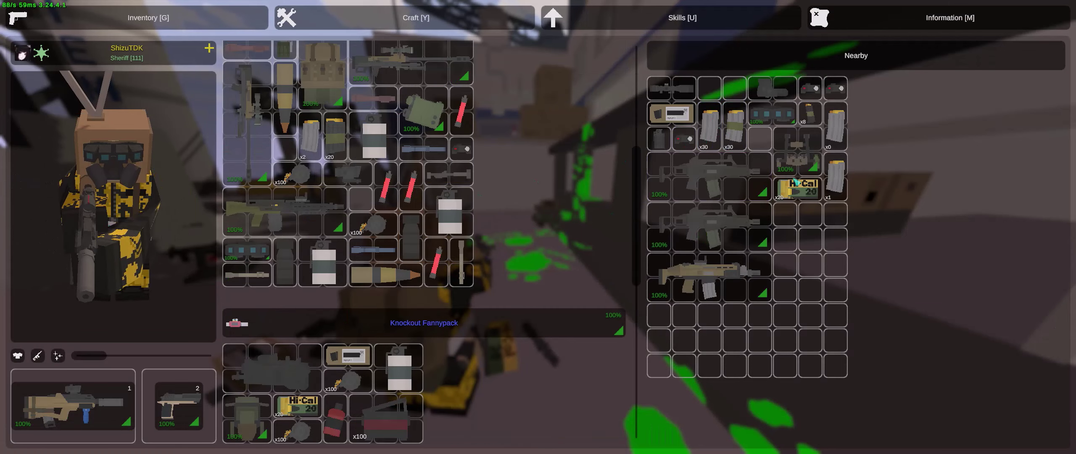
{"action": "scroll", "coordinate": [523, 179], "scroll_direction": "down", "scroll_amount": 1}
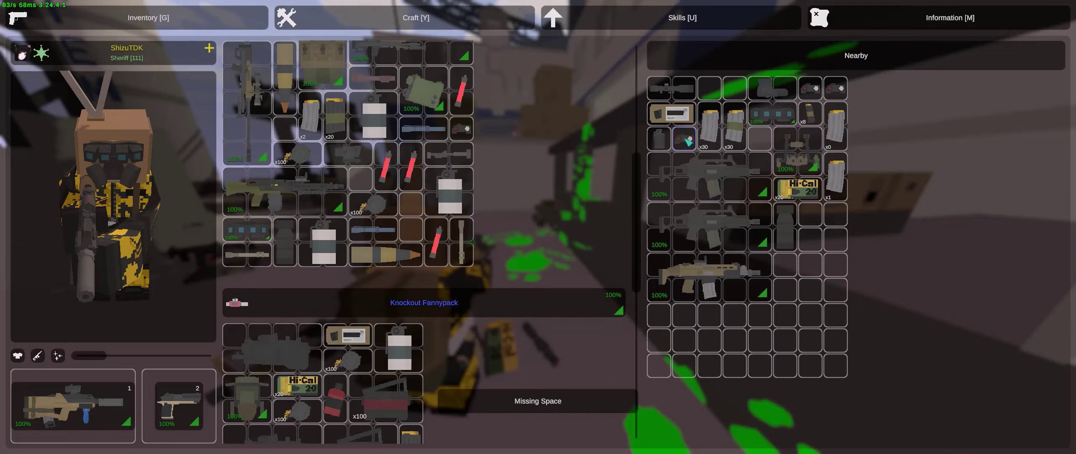
{"action": "key", "text": "g"}
- Send the home chat command to return to the bed, then open the medical-supplies locker
{"action": "key", "text": "Return"}
{"action": "type", "text": "/home"}
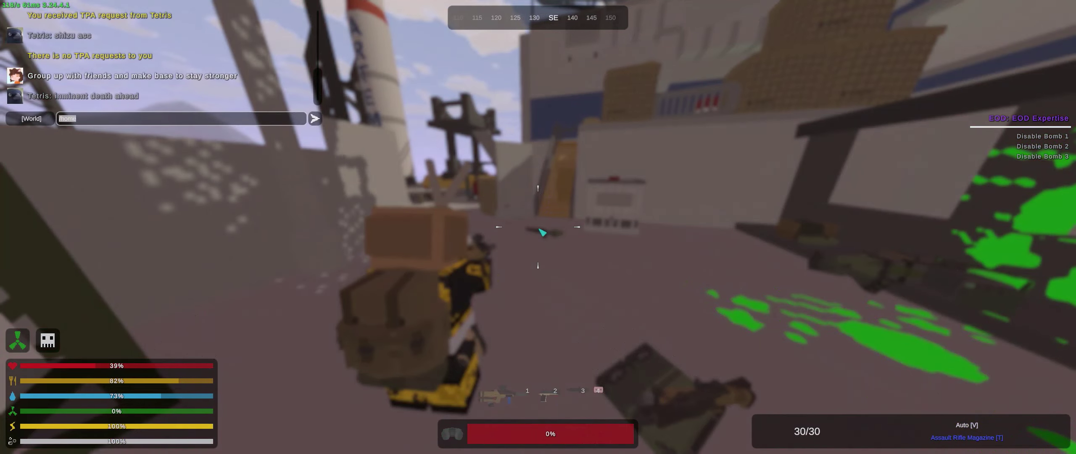
{"action": "key", "text": "Return"}
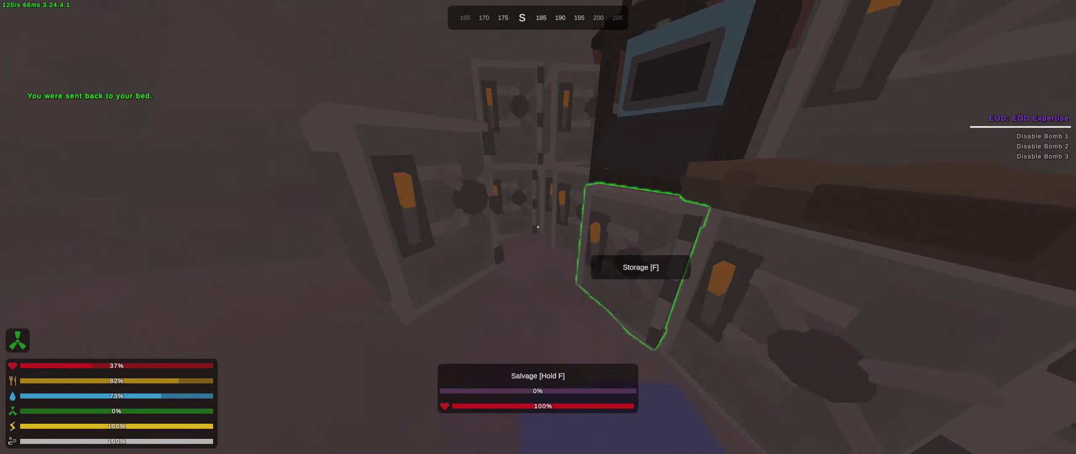
{"action": "key", "text": "g"}
{"action": "key", "text": "g"}
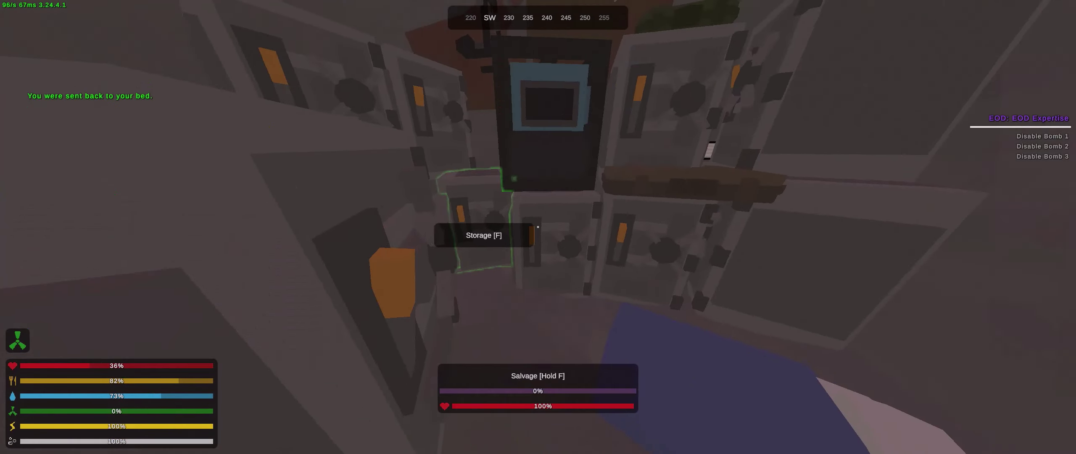
{"action": "key", "text": "f"}
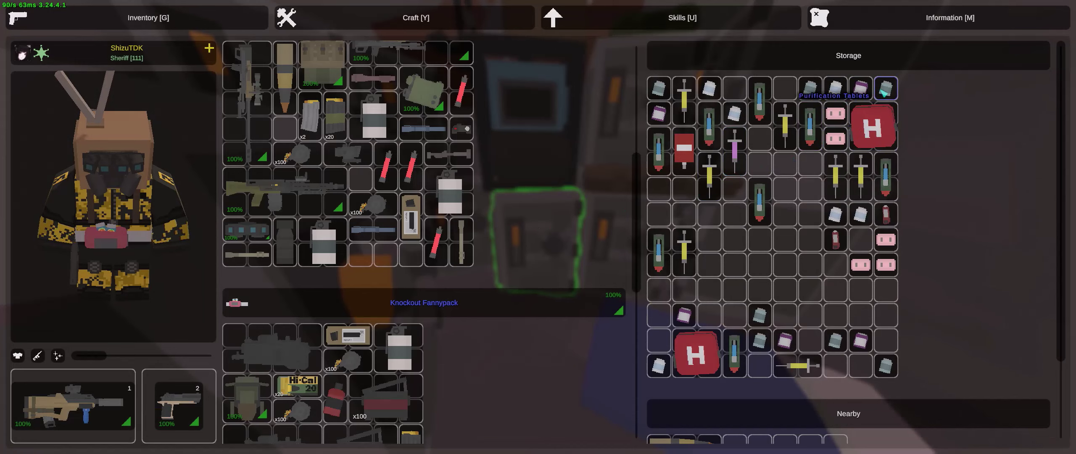
- Move the purification tablets from the locker into the backpack, then close the locker
{"action": "left_click", "coordinate": [885, 89], "text": "ctrl"}
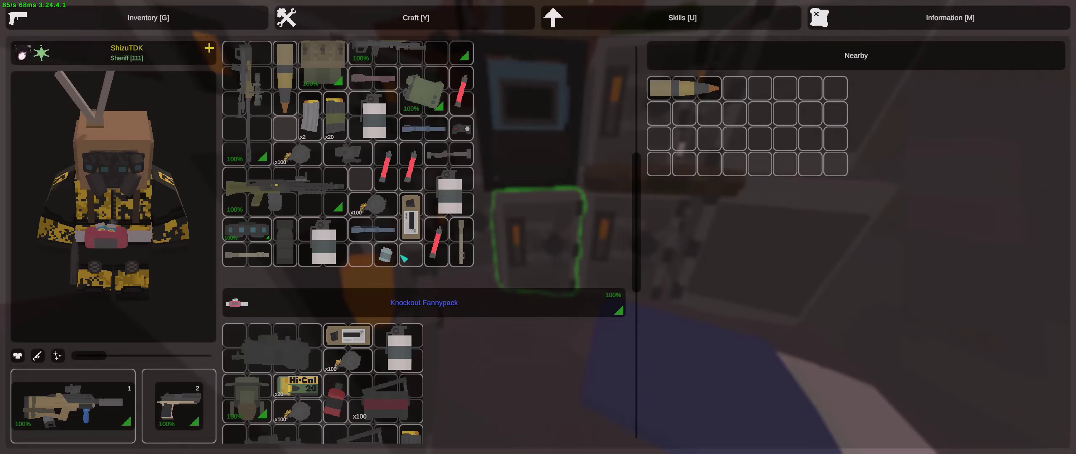
{"action": "key", "text": "g"}
{"action": "key", "text": "f"}
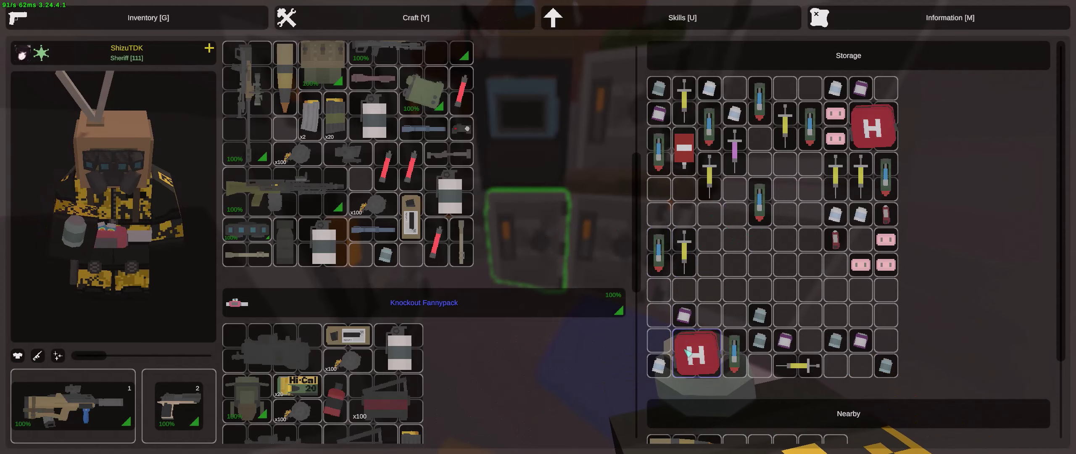
{"action": "left_click_drag", "start_coordinate": [759, 202], "coordinate": [433, 320]}
{"action": "scroll", "coordinate": [434, 319], "scroll_direction": "down", "scroll_amount": 5}
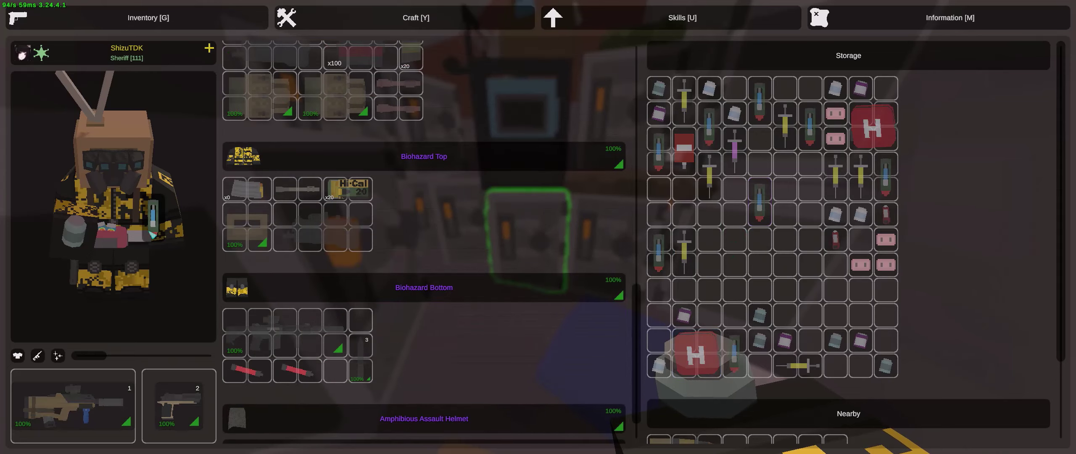
{"action": "key", "text": "g"}
{"action": "key", "text": "g"}
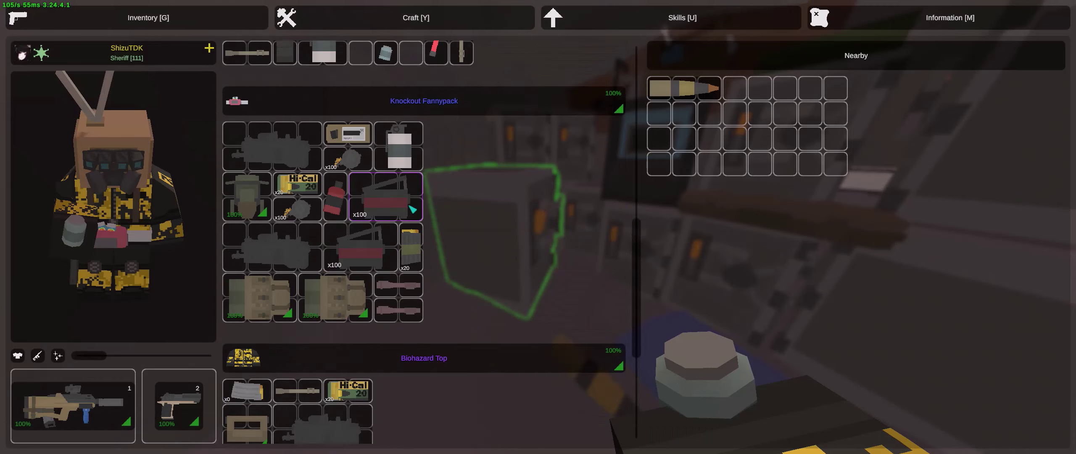
{"action": "key", "text": "g"}
{"action": "key", "text": "g"}
{"action": "scroll", "coordinate": [421, 211], "scroll_direction": "up", "scroll_amount": 5}
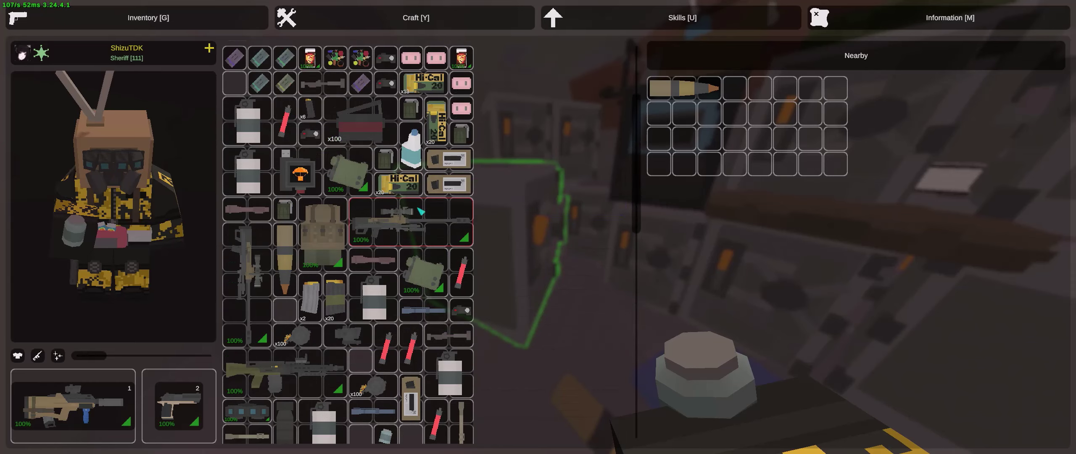
{"action": "scroll", "coordinate": [420, 212], "scroll_direction": "up", "scroll_amount": 3}
{"action": "scroll", "coordinate": [420, 212], "scroll_direction": "down", "scroll_amount": 5}
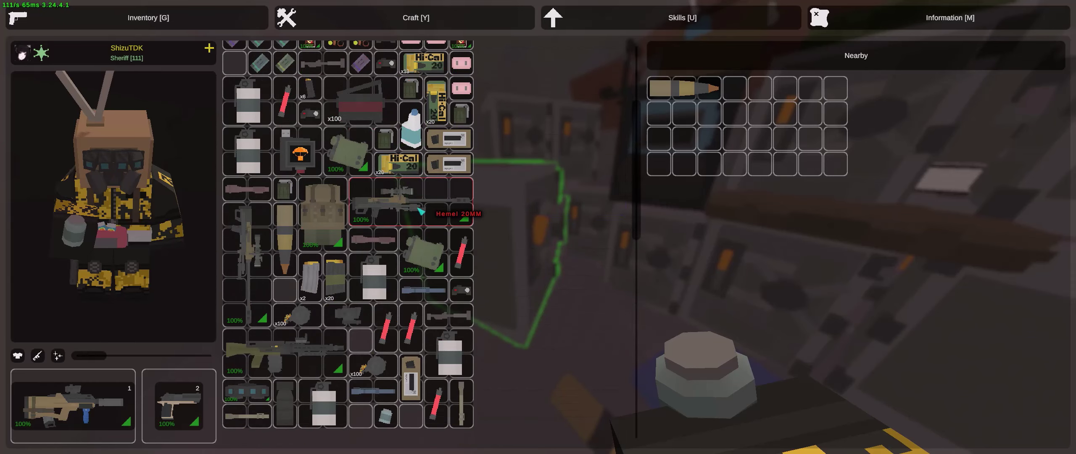
{"action": "scroll", "coordinate": [420, 212], "scroll_direction": "up", "scroll_amount": 5}
{"action": "scroll", "coordinate": [428, 213], "scroll_direction": "down", "scroll_amount": 5}
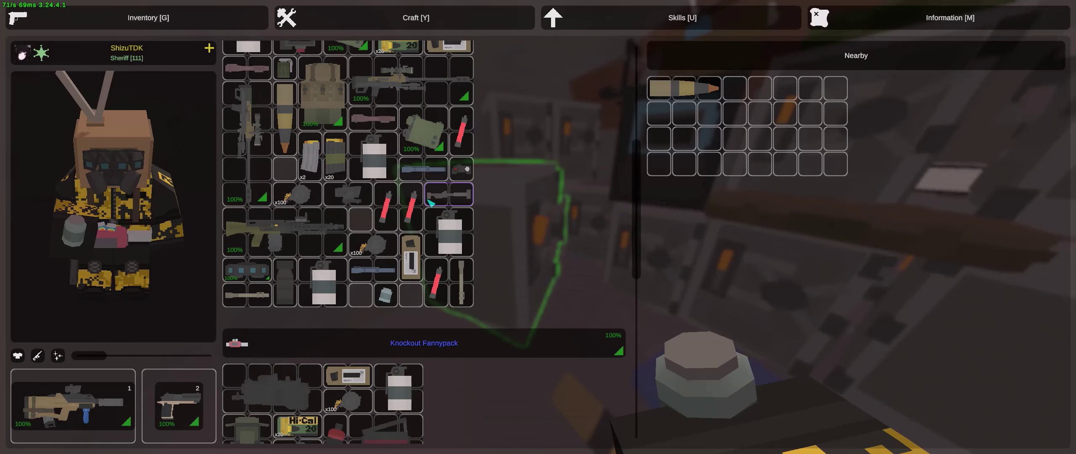
{"action": "scroll", "coordinate": [430, 203], "scroll_direction": "down", "scroll_amount": 5}
{"action": "scroll", "coordinate": [431, 202], "scroll_direction": "down", "scroll_amount": 5}
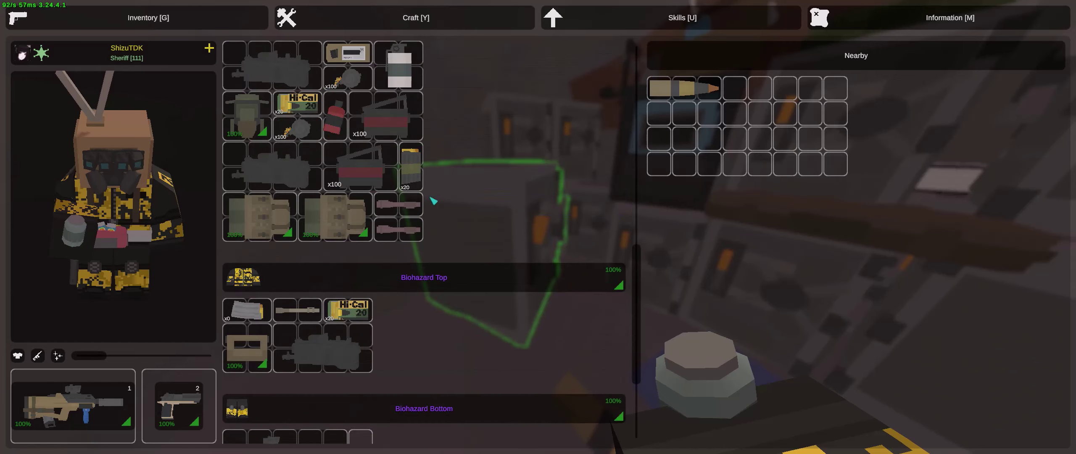
{"action": "scroll", "coordinate": [432, 206], "scroll_direction": "down", "scroll_amount": 2}
{"action": "scroll", "coordinate": [432, 205], "scroll_direction": "up", "scroll_amount": 5}
{"action": "scroll", "coordinate": [433, 205], "scroll_direction": "up", "scroll_amount": 5}
{"action": "scroll", "coordinate": [432, 205], "scroll_direction": "up", "scroll_amount": 3}
{"action": "scroll", "coordinate": [432, 206], "scroll_direction": "up", "scroll_amount": 5}
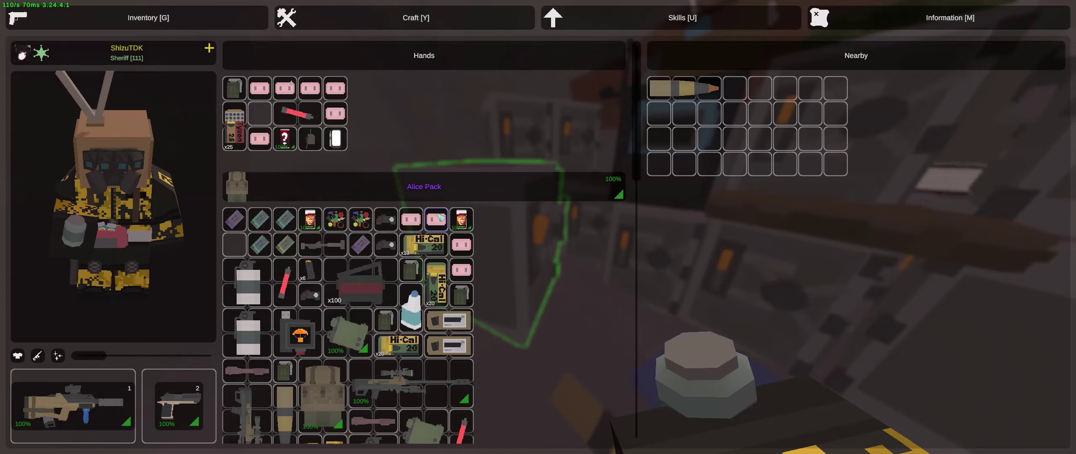